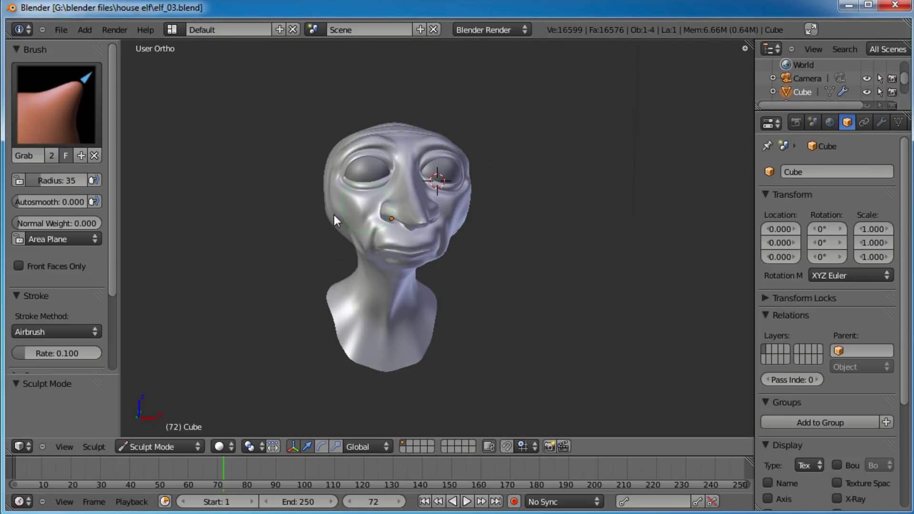
Step: Save the Blender file under the new name elf_03b.blend in the house elf folder
click(62, 29)
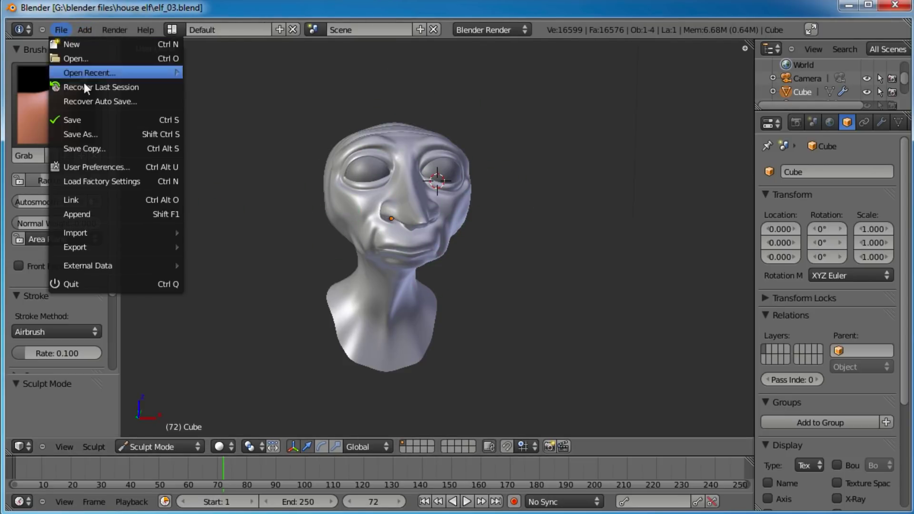
click(97, 128)
click(208, 88)
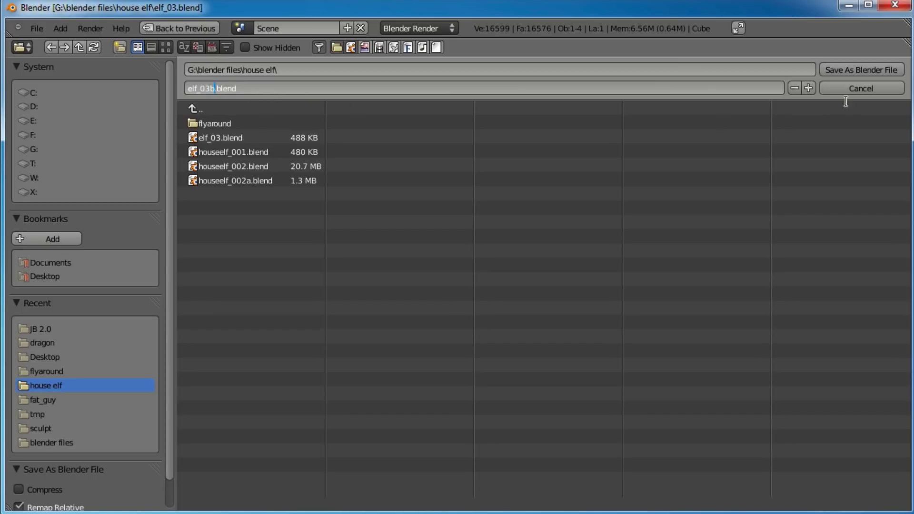
click(866, 72)
click(867, 71)
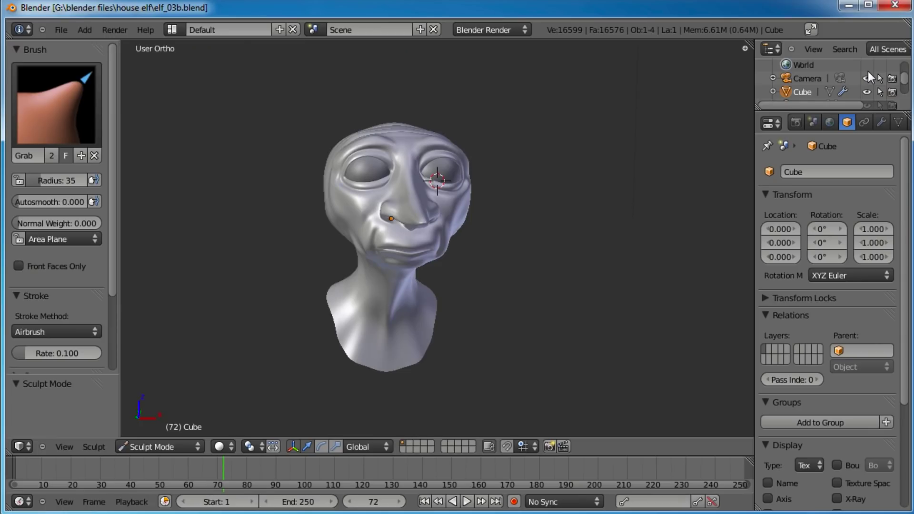
Step: Put the head mesh into Edit Mode and set the selection mode to faces
scroll(483, 240, up, 2)
scroll(483, 240, down, 2)
mouse_move(536, 233)
middle_down()
mouse_move(327, 271)
mouse_move(536, 279)
mouse_move(547, 296)
mouse_move(520, 240)
mouse_move(458, 204)
mouse_move(412, 219)
mouse_move(489, 203)
mouse_move(434, 235)
mouse_move(495, 204)
mouse_move(435, 242)
mouse_move(459, 232)
middle_up()
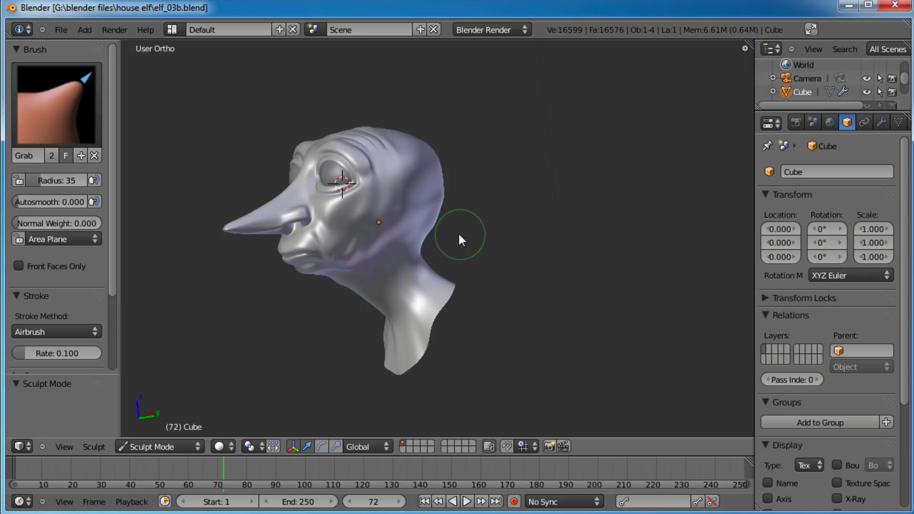
click(159, 445)
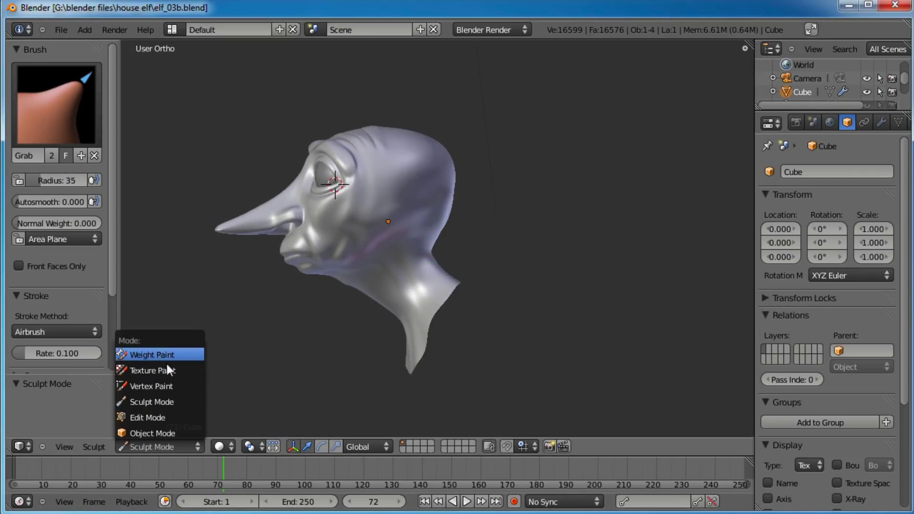
click(165, 416)
scroll(418, 238, up, 3)
shift+middle_drag(435, 206, 442, 242)
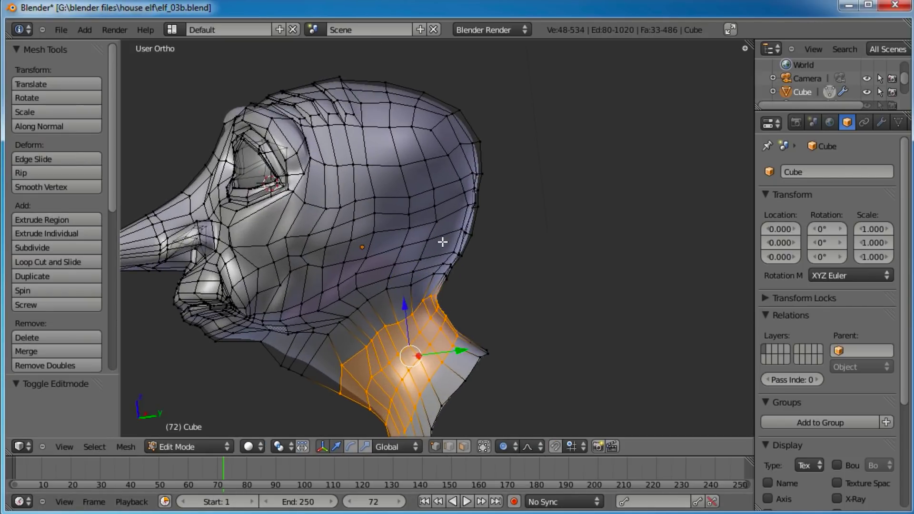
click(466, 448)
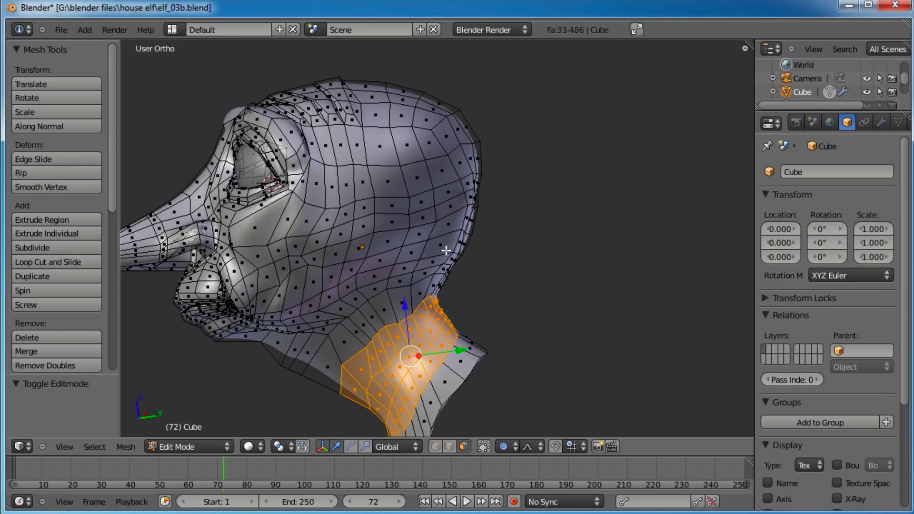
Step: Select a two-column block of 12 faces on the side of the head where the ear sits
mouse_move(427, 244)
middle_down()
mouse_move(435, 241)
mouse_move(420, 220)
mouse_move(414, 238)
mouse_move(431, 240)
middle_up()
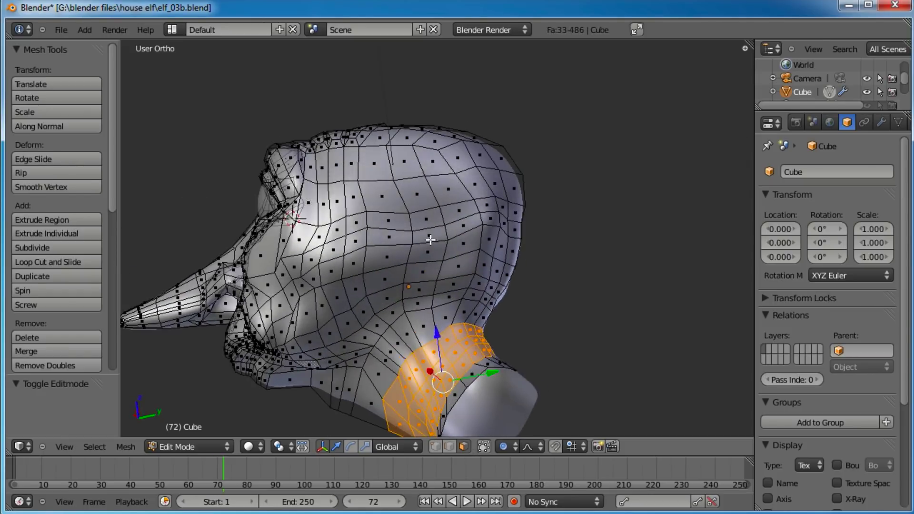
right_click(417, 271)
shift+right_click(423, 252)
shift+right_click(424, 235)
shift+right_click(423, 219)
shift+right_click(415, 191)
shift+right_click(403, 161)
shift+right_click(374, 164)
shift+right_click(381, 195)
shift+right_click(387, 220)
shift+right_click(383, 240)
shift+right_click(378, 285)
middle_drag(378, 284, 431, 273)
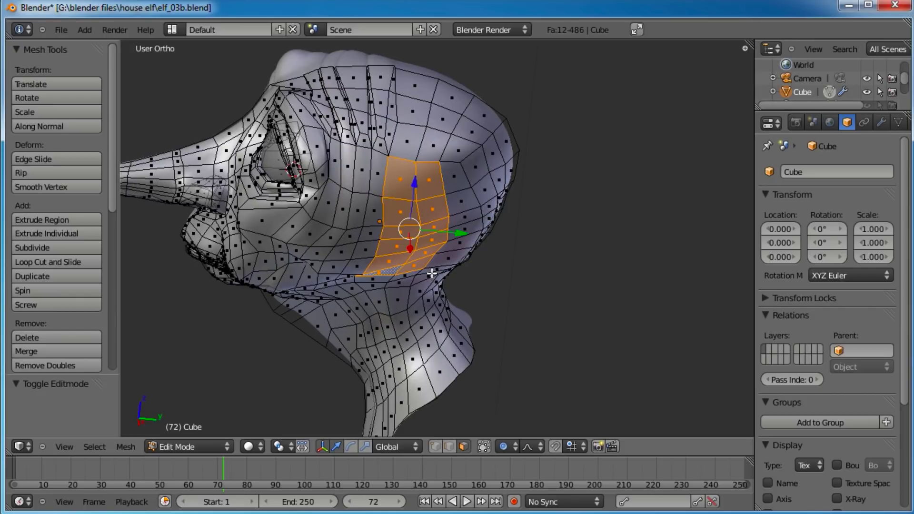
middle_drag(381, 290, 475, 243)
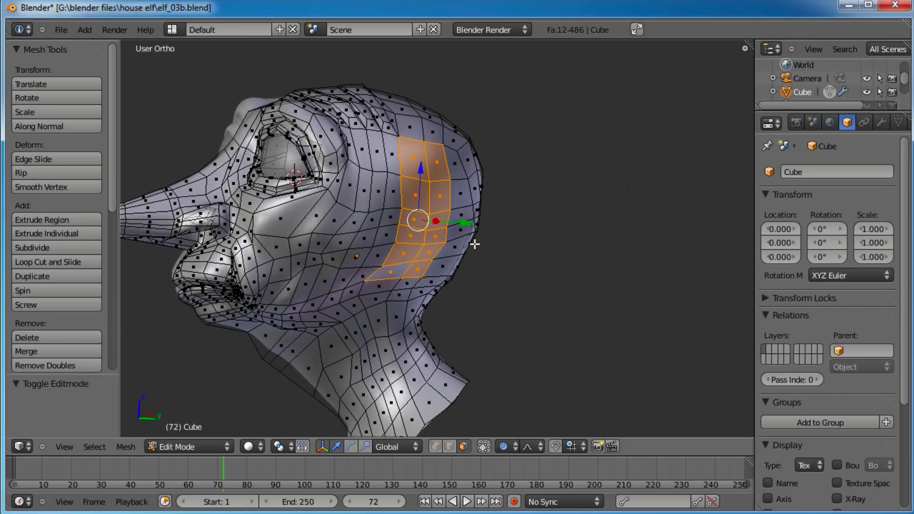
Step: Extrude the ear faces outward by about 0.055 and shift them about 0.108 backward along Y
key(e)
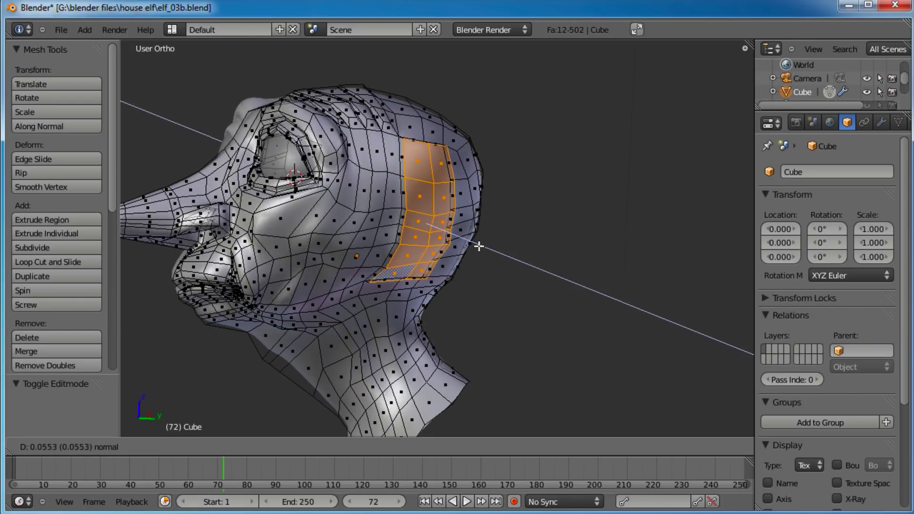
click(478, 246)
mouse_move(475, 247)
middle_down()
mouse_move(474, 237)
mouse_move(469, 267)
mouse_move(467, 252)
middle_up()
drag(466, 243, 482, 239)
Step: Extrude the ear faces a second time and scale the new faces down to about 0.811
middle_drag(426, 314, 471, 198)
middle_drag(400, 297, 426, 271)
scroll(497, 212, up, 3)
middle_drag(498, 213, 451, 265)
key(e)
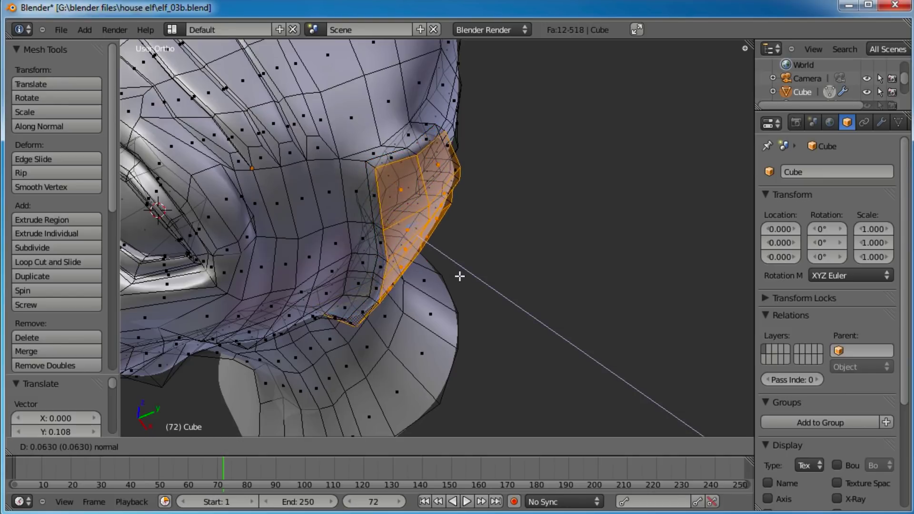
click(471, 280)
key(s)
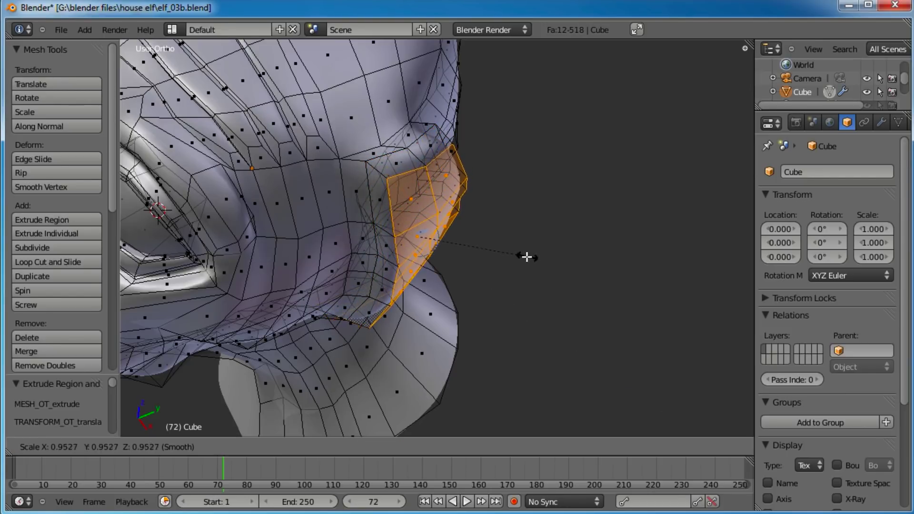
click(509, 264)
Step: In the right side view, move the extruded ear faces slightly up and back, about 0.019 along Y
middle_drag(509, 264, 365, 212)
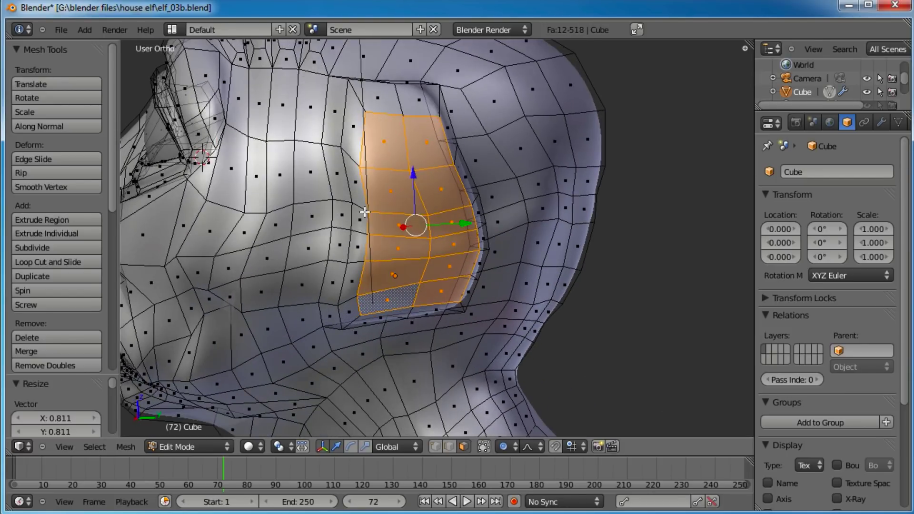
key(KP_3)
key(g)
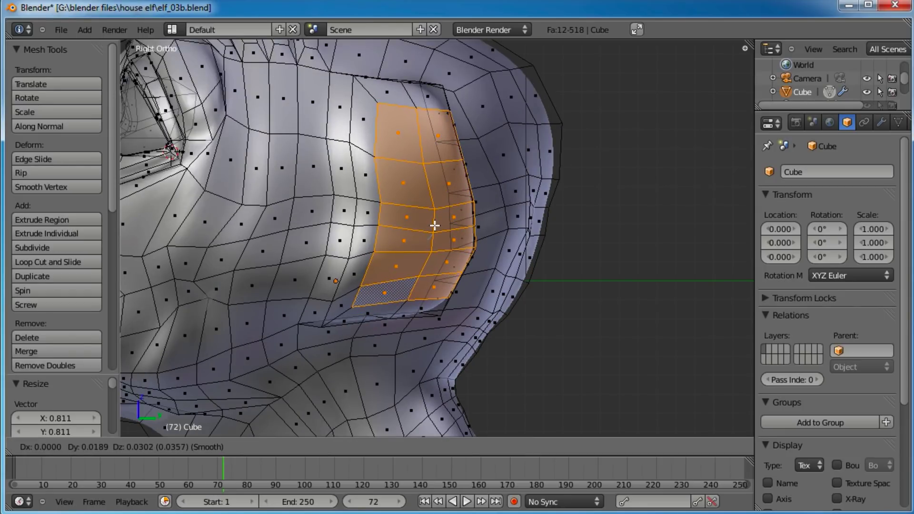
click(434, 226)
Step: In vertex selection mode, reposition the vertices along the upper edge of the ear patch to round it
click(434, 447)
shift+middle_drag(439, 275, 457, 370)
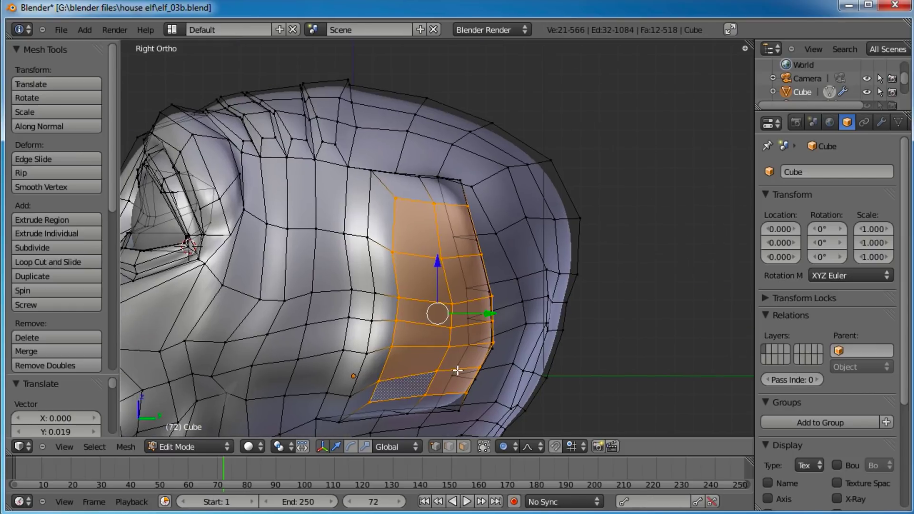
right_click(409, 176)
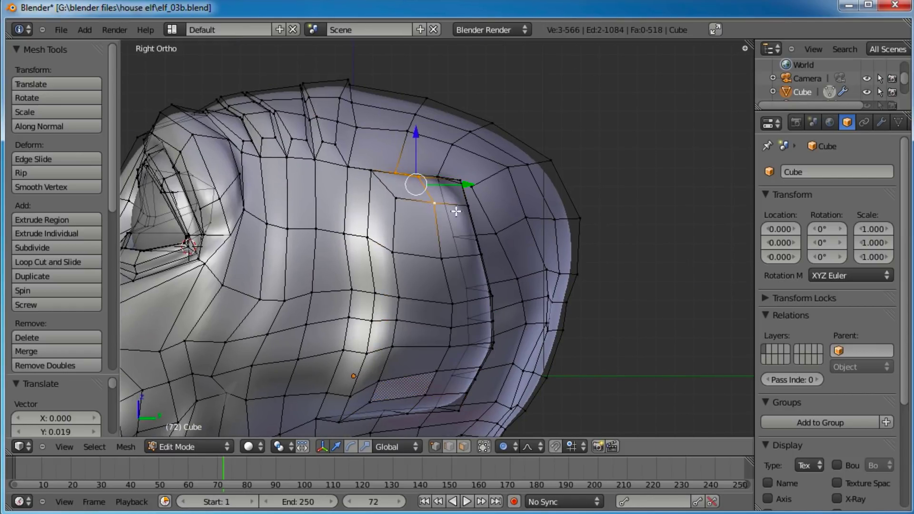
key(g)
click(453, 196)
shift+middle_drag(475, 234, 493, 186)
right_click(383, 118)
key(g)
click(387, 126)
Step: Reposition the vertices one by one along the lower front and bottom edges of the ear patch to round its outline
shift+middle_drag(454, 354, 440, 268)
right_click(346, 290)
key(g)
click(355, 274)
right_click(356, 263)
key(g)
click(358, 248)
right_click(374, 266)
key(g)
click(376, 260)
right_click(386, 277)
key(g)
click(410, 301)
right_click(465, 277)
key(g)
click(463, 280)
Step: Move the upper and middle vertices of the ear's rear rim backward to form a smooth curve
middle_drag(459, 276, 487, 274)
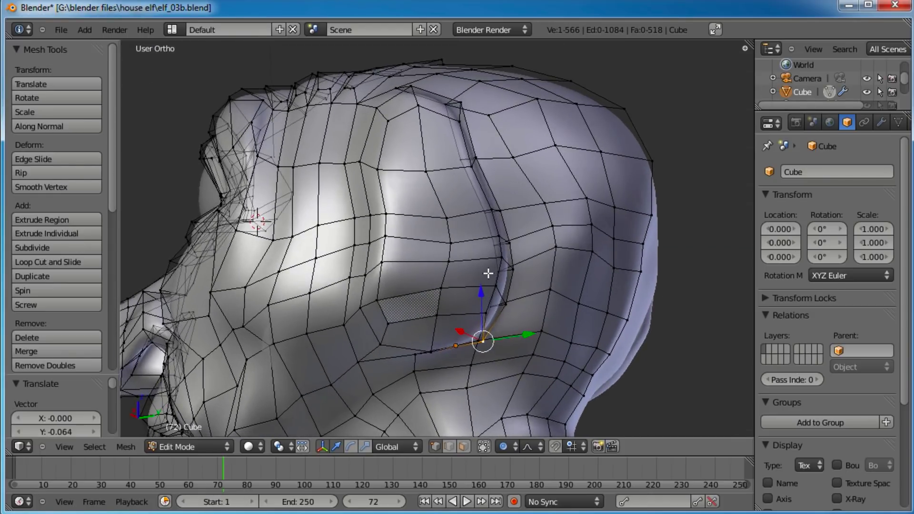
key(a)
key(b)
drag(480, 151, 454, 182)
key(g)
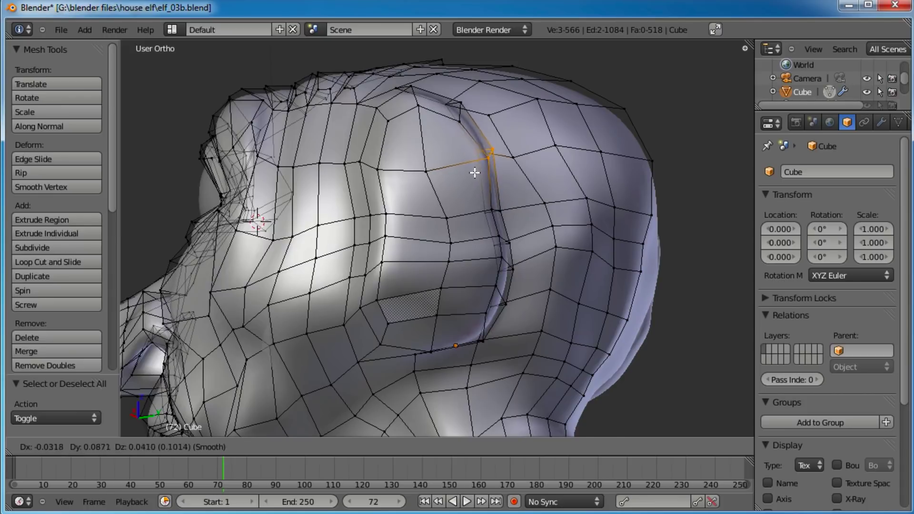
click(476, 170)
key(a)
right_click(492, 210)
key(g)
click(514, 249)
Step: Select the lower section of the ear's rear rim, then move it forward and rotate it about 6.58°
key(a)
drag(490, 316, 465, 347)
key(g)
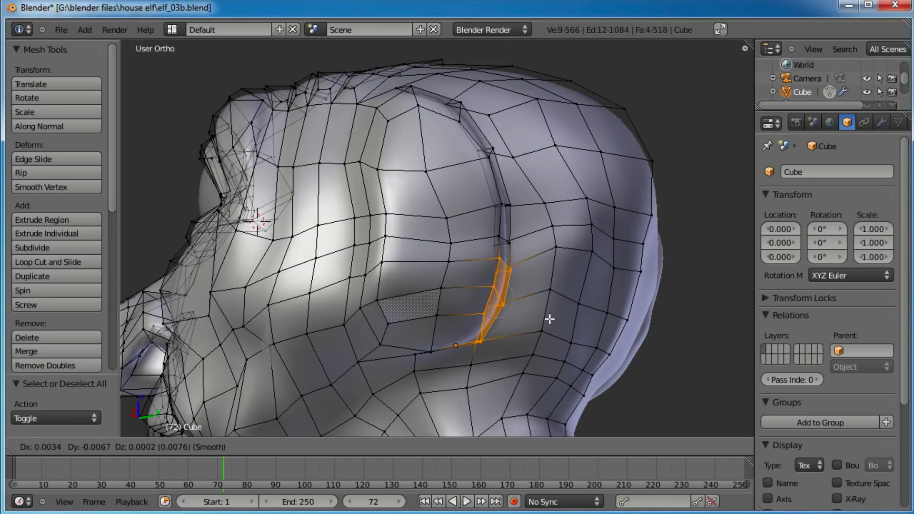
click(542, 317)
key(g)
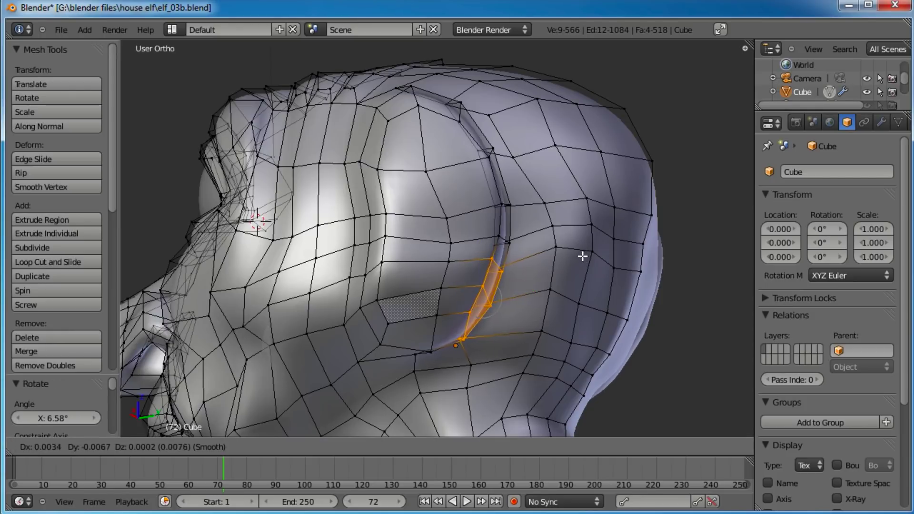
click(527, 273)
Step: Move the individual vertices near the ear's lower edge up and forward, and clear the selection
right_click(431, 350)
key(g)
click(419, 317)
right_click(437, 317)
key(g)
click(427, 317)
right_click(439, 284)
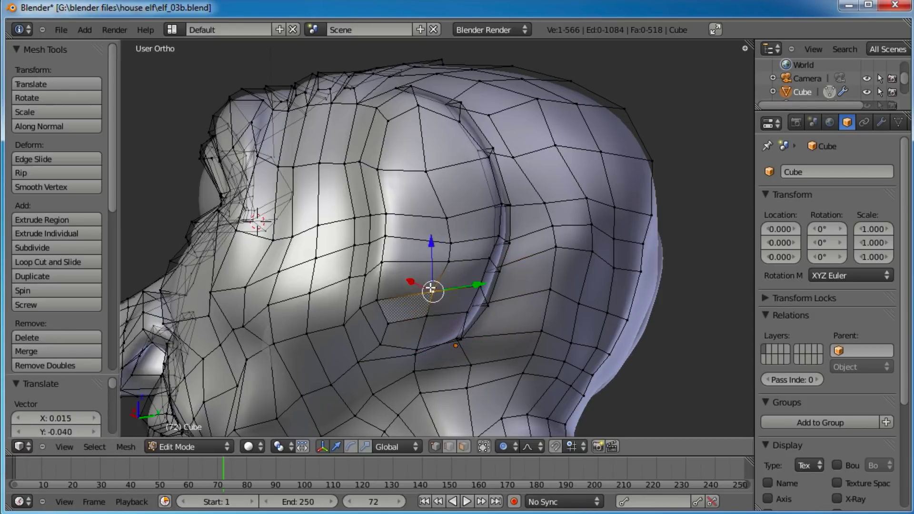
key(a)
Step: Add a single loop cut running from the outer lower eyelid down the cheek to the underside of the jaw
scroll(430, 287, down, 5)
middle_drag(430, 287, 438, 248)
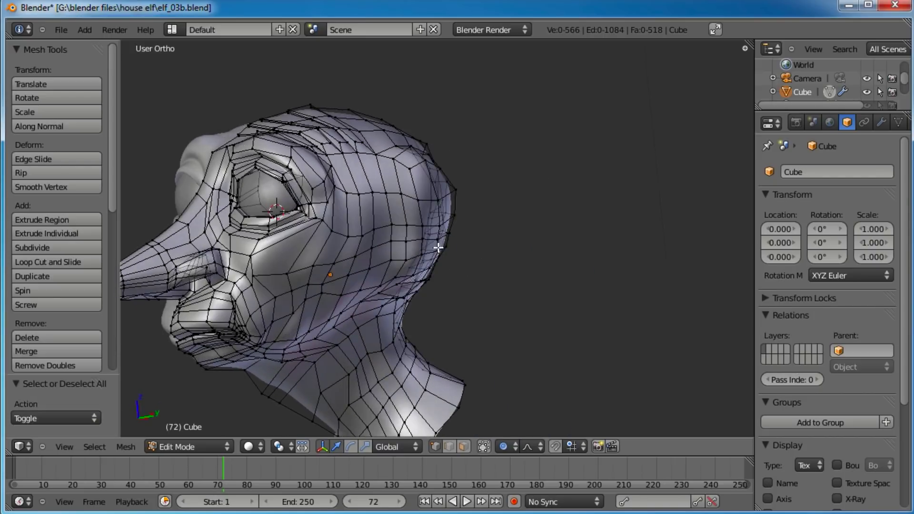
shift+middle_drag(376, 333, 534, 309)
scroll(468, 307, up, 2)
middle_drag(521, 263, 502, 271)
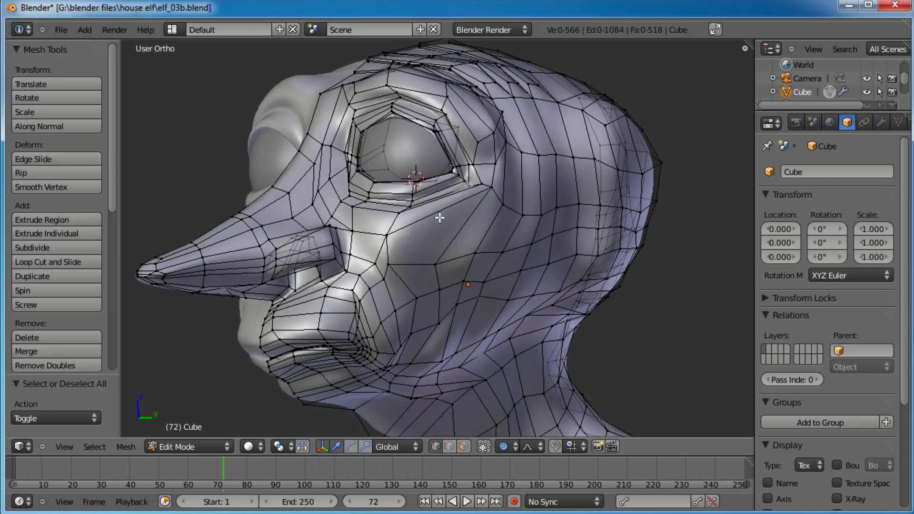
middle_drag(422, 251, 458, 228)
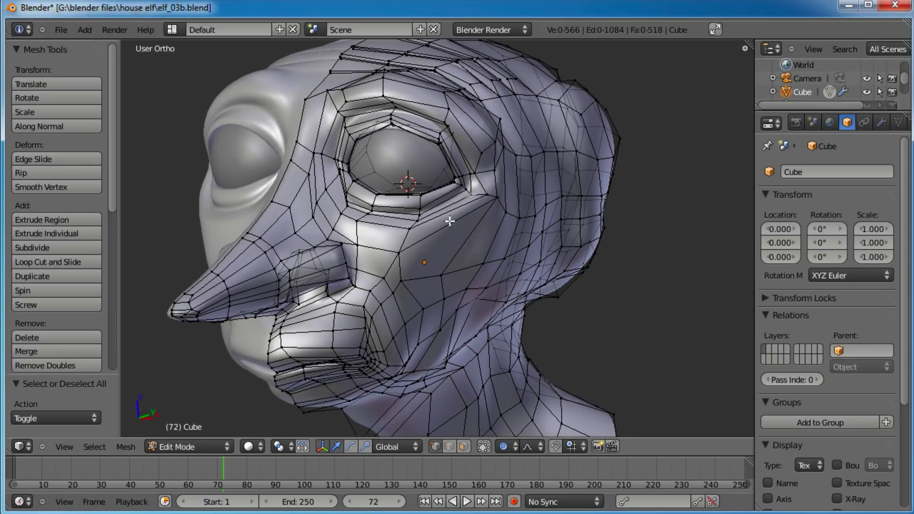
middle_drag(441, 217, 474, 269)
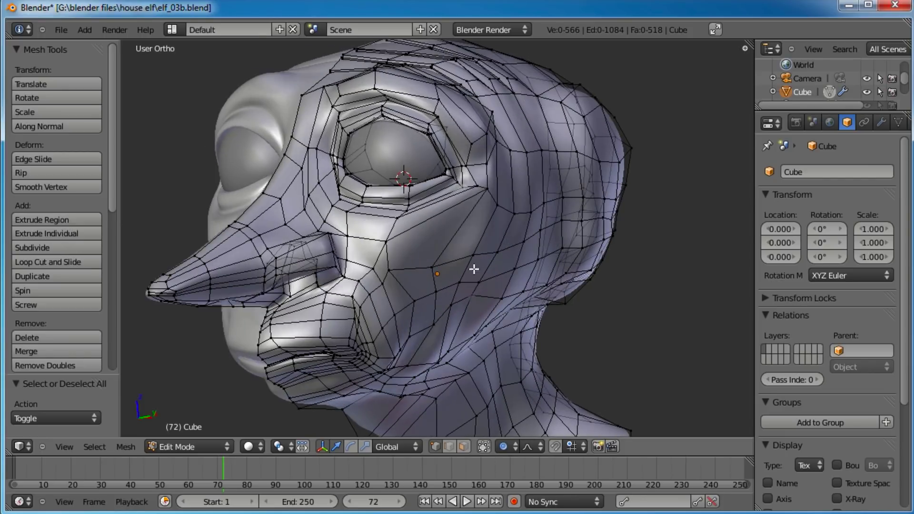
click(434, 221)
click(434, 221)
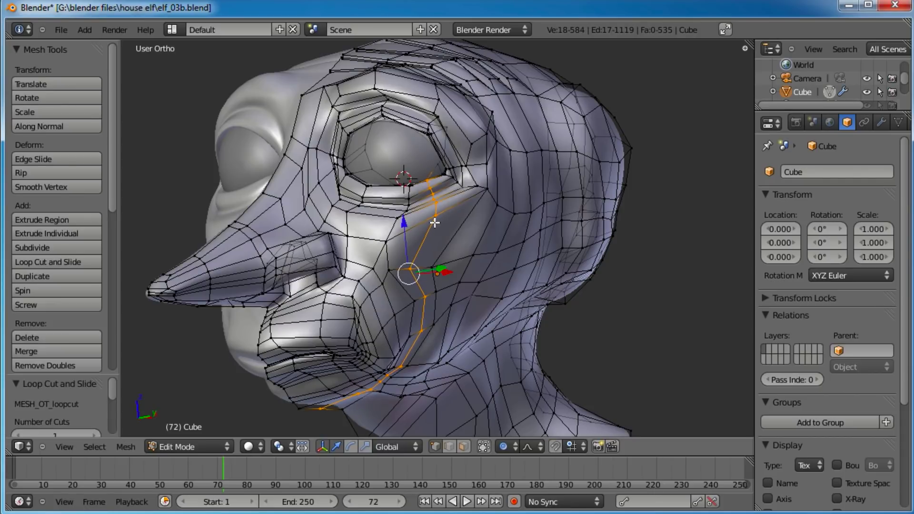
Step: Pull vertices of the new cheek loop below the outer eye outward to build up the cheekbone
middle_drag(392, 217, 470, 310)
middle_drag(433, 269, 412, 195)
mouse_move(461, 274)
middle_down()
mouse_move(467, 247)
mouse_move(457, 256)
middle_up()
middle_drag(442, 218, 511, 272)
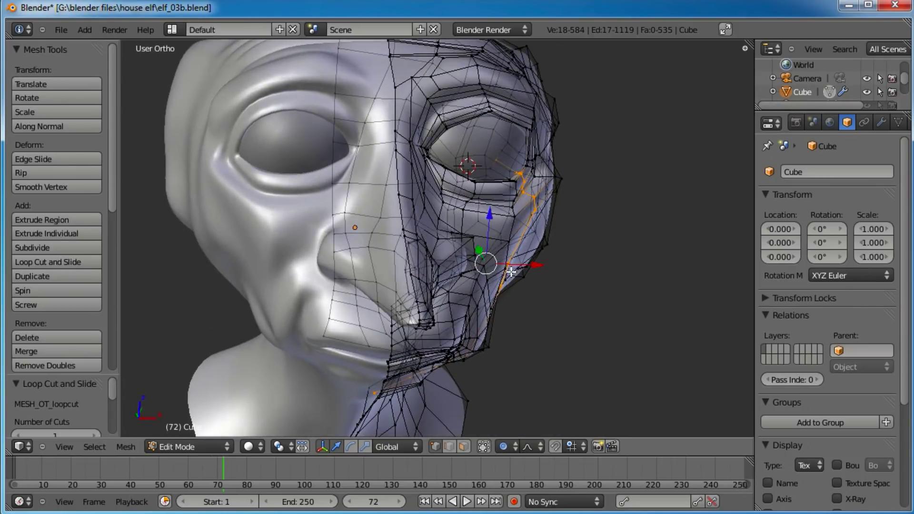
middle_drag(388, 250, 220, 196)
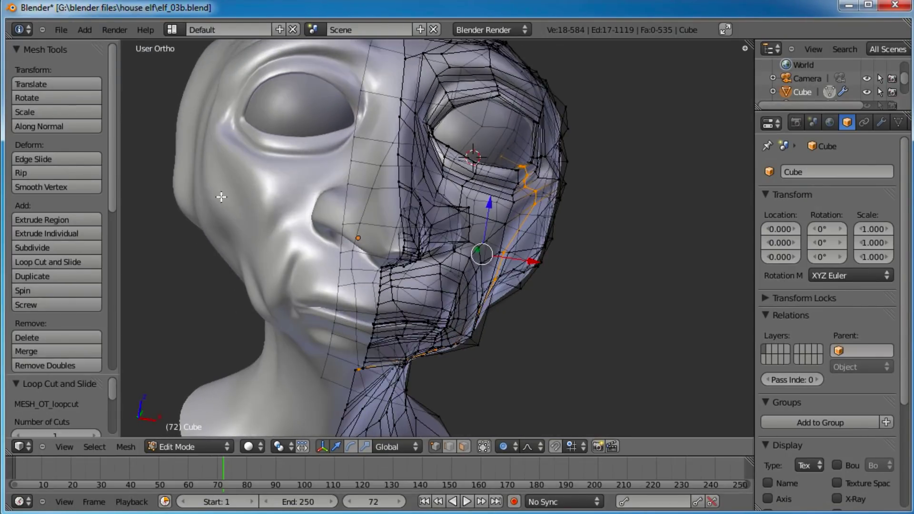
middle_drag(576, 246, 494, 260)
right_click(506, 236)
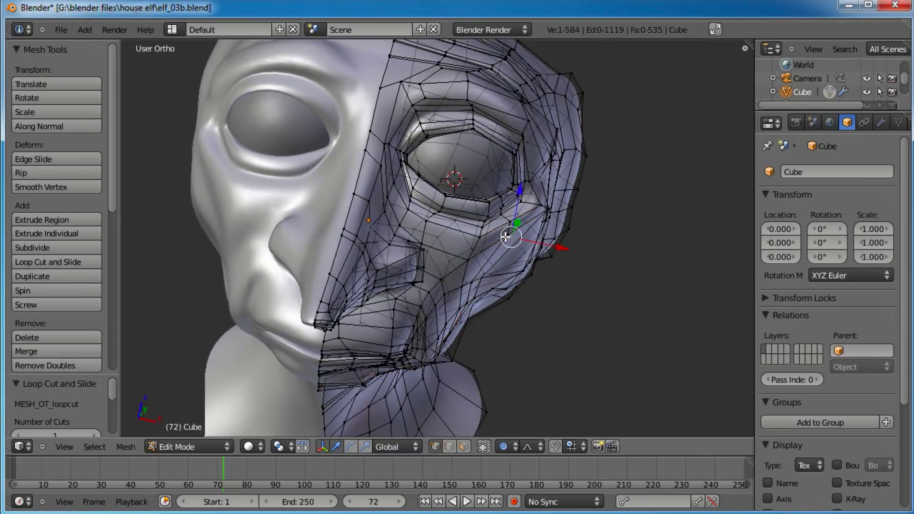
middle_drag(526, 303, 515, 282)
right_click(497, 226)
shift+right_click(469, 271)
key(g)
click(553, 249)
Step: Pull the lower cheekbone vertex outward in several small moves from different angles to round the cheek
middle_drag(572, 257, 514, 249)
right_click(430, 281)
middle_drag(430, 281, 483, 322)
key(g)
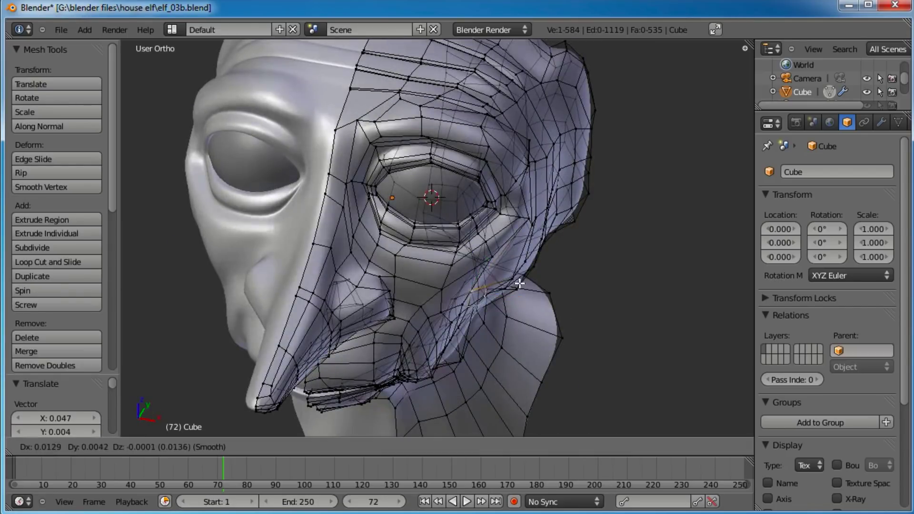
click(526, 285)
middle_drag(526, 284, 531, 210)
key(g)
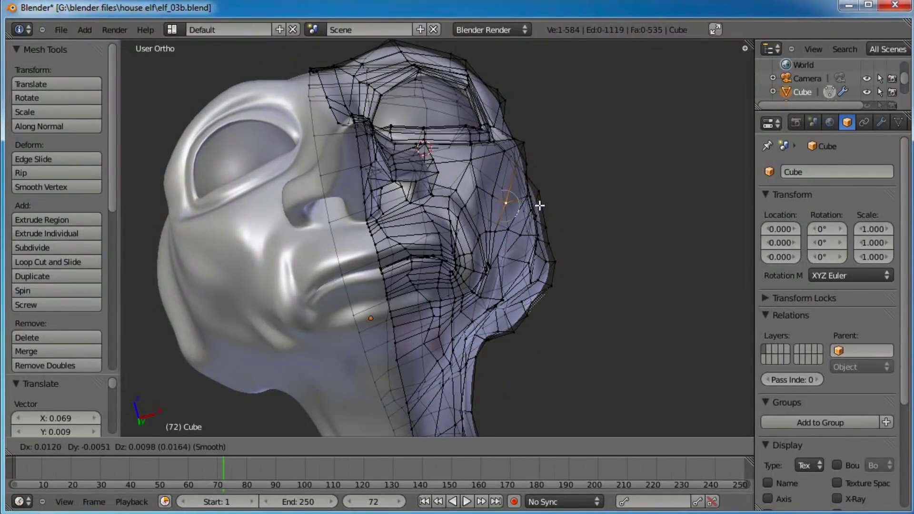
click(544, 202)
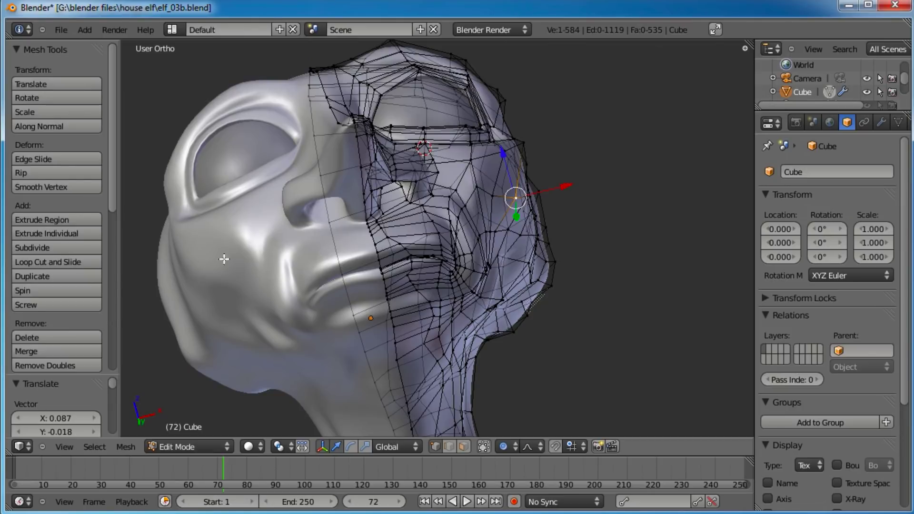
middle_drag(327, 267, 567, 153)
middle_drag(430, 238, 391, 187)
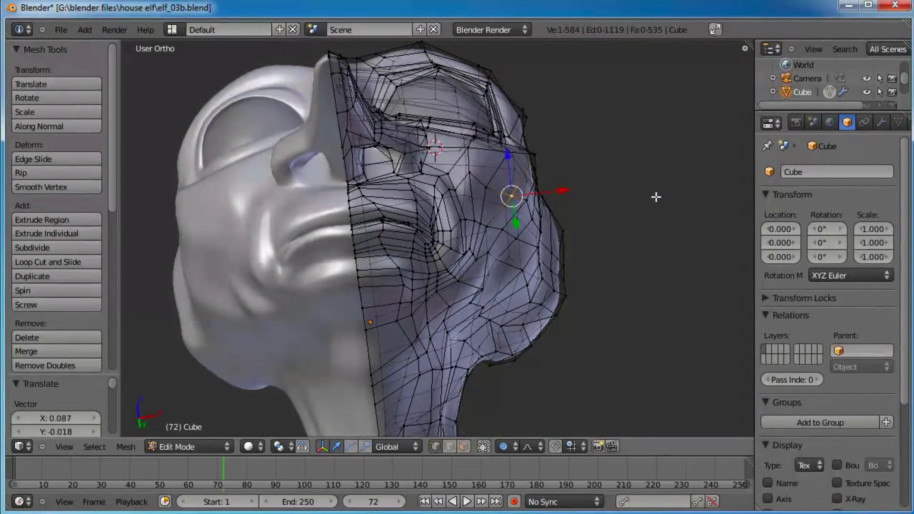
key(g)
click(661, 193)
Step: Adjust the cheekbone vertex just below the outer eye corner to smooth the transition to the lower eyelid
right_click(530, 158)
key(g)
click(537, 156)
middle_drag(533, 159, 478, 273)
middle_drag(531, 216, 517, 242)
key(g)
click(503, 236)
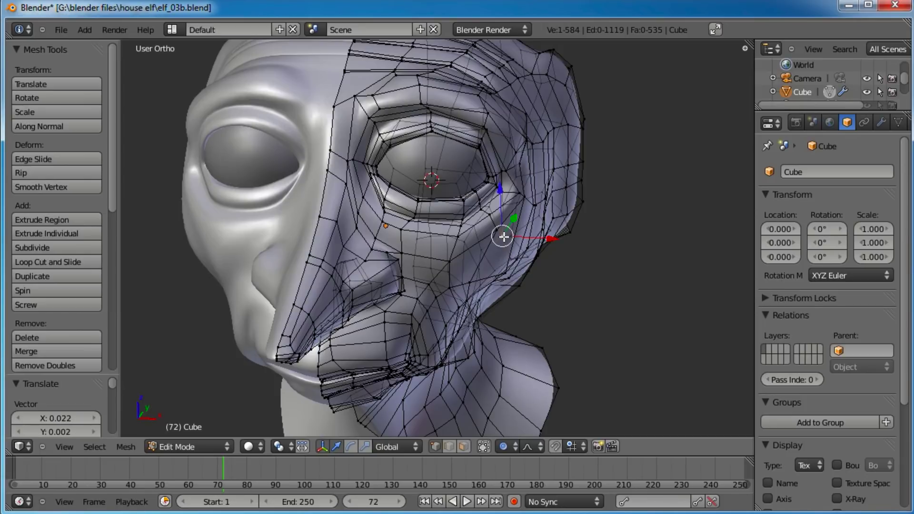
Step: Pull the vertex on the outer cheekbone outward by about 0.131 along X and 0.040 along Y
key(g)
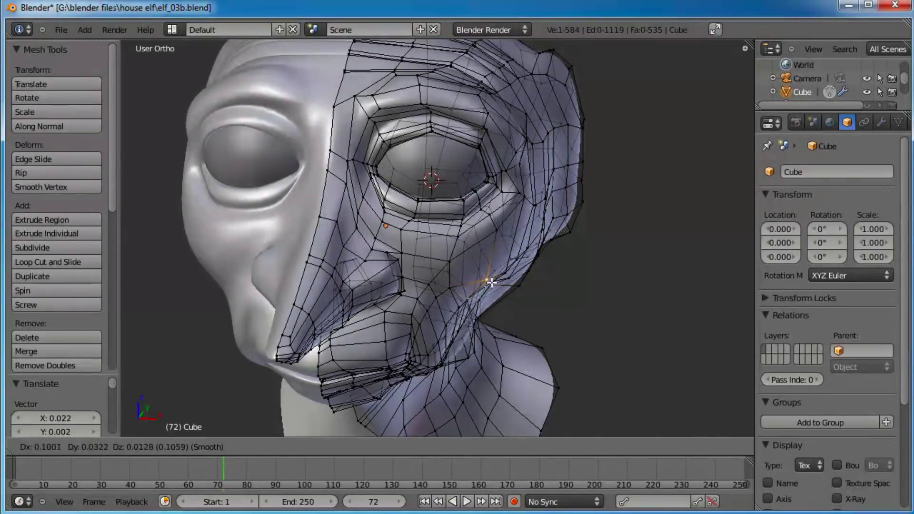
click(494, 267)
middle_drag(494, 267, 497, 407)
Step: Switch to face selection and select the twelve faces covering the outer side of the ear stub
click(465, 447)
scroll(528, 282, up, 8)
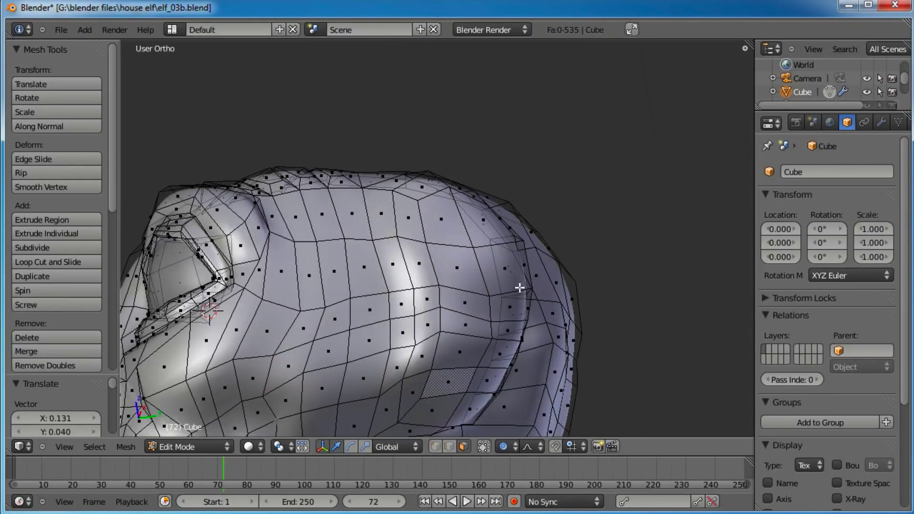
right_click(452, 187)
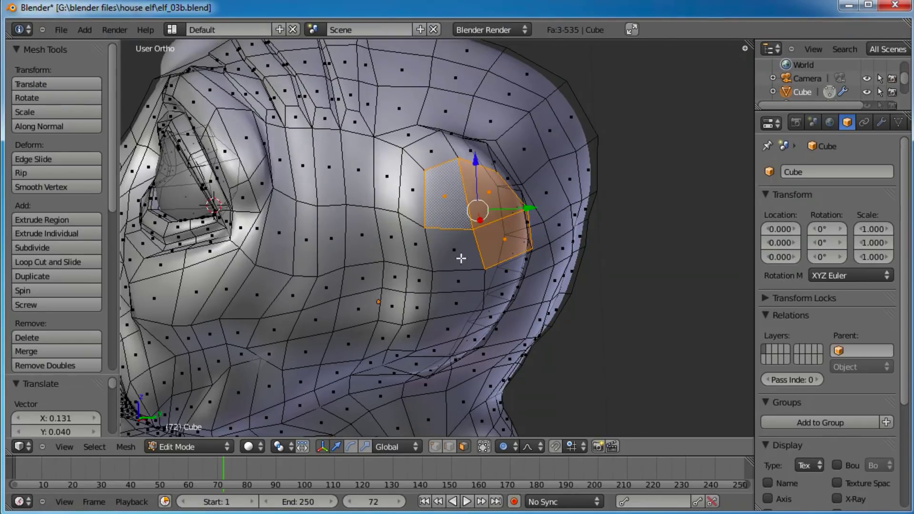
shift+right_click(508, 271)
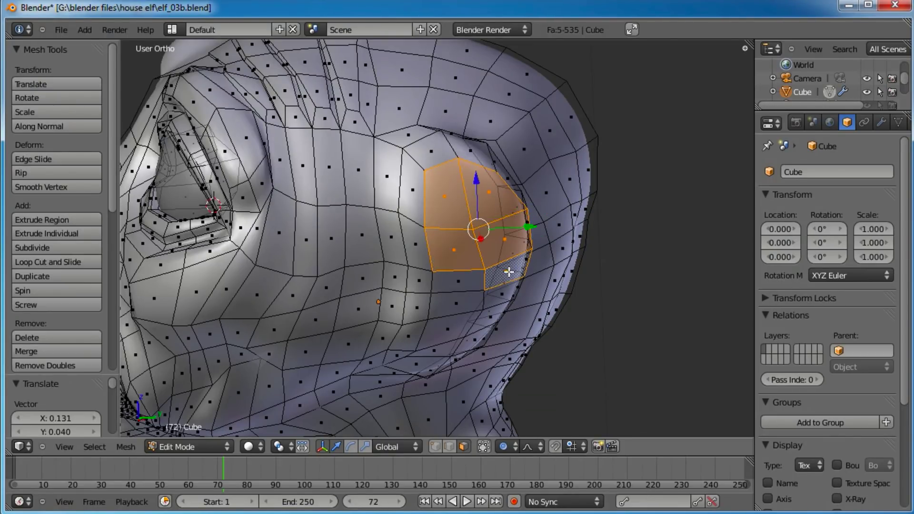
shift+right_click(454, 281)
shift+right_click(456, 303)
shift+right_click(449, 330)
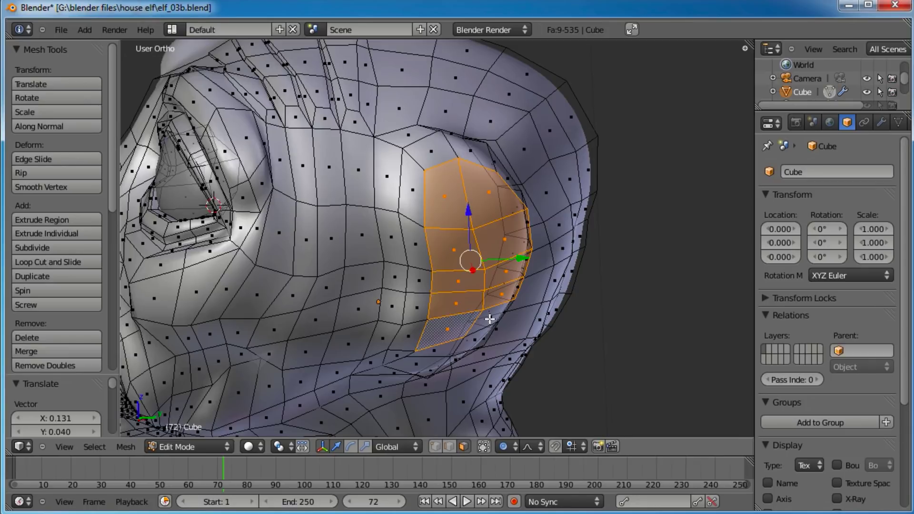
middle_drag(483, 341, 450, 227)
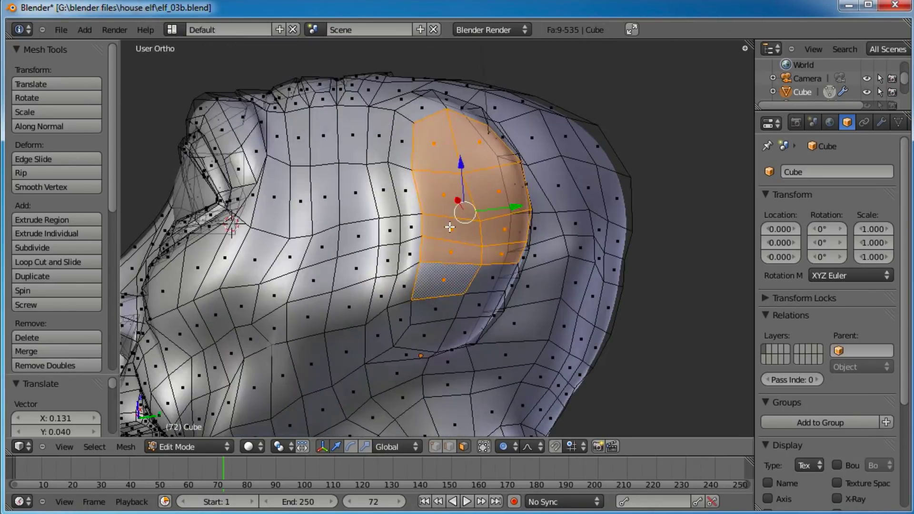
shift+right_click(496, 284)
shift+right_click(481, 301)
shift+right_click(433, 310)
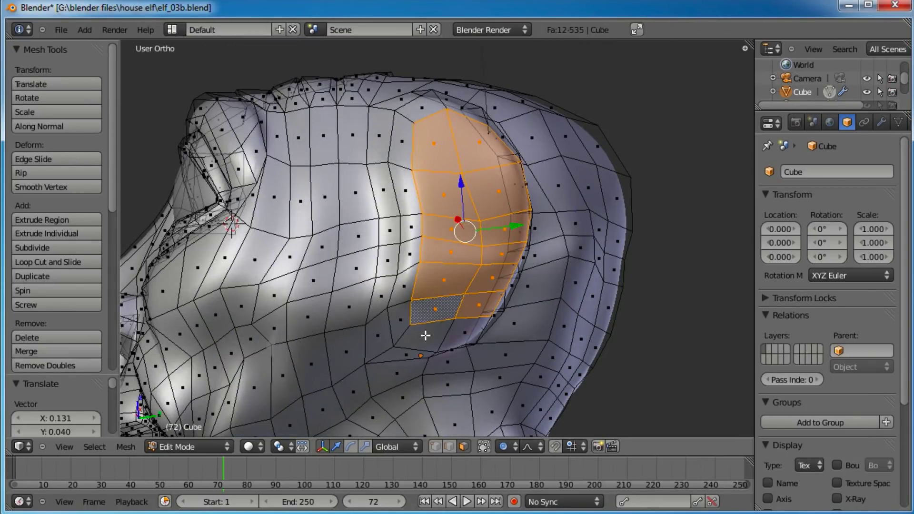
Step: Scale the selected ear faces to about 0.943 and move them about -0.019 along X toward the head
middle_drag(563, 263, 559, 345)
scroll(559, 345, down, 3)
middle_drag(406, 230, 484, 234)
key(s)
click(516, 198)
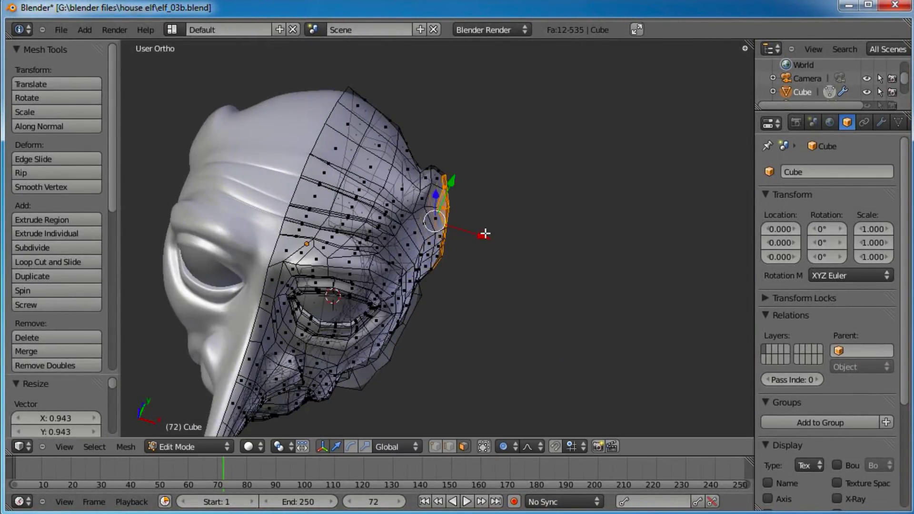
drag(487, 240, 484, 238)
Step: Reposition and rescale the ear faces from several angles, finishing with a shift of about 0.005 along X and 0.047 along Y
middle_drag(529, 279, 519, 276)
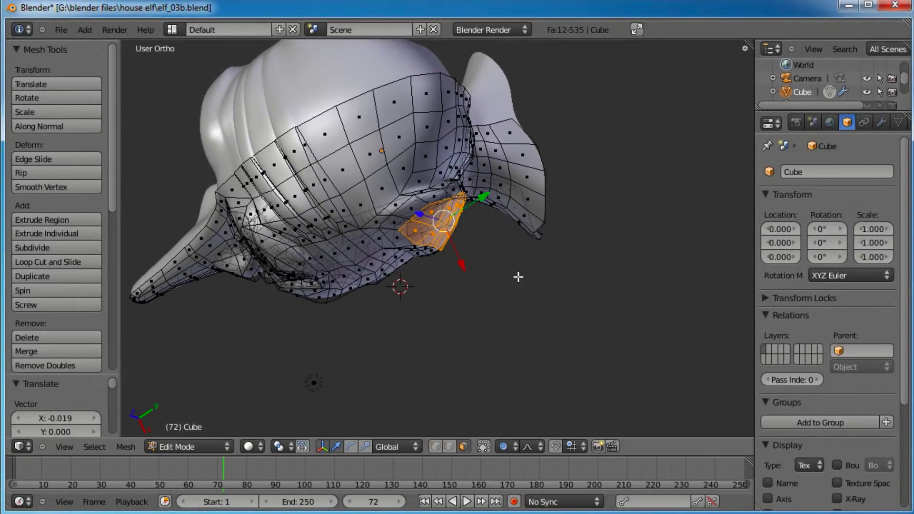
scroll(508, 248, up, 3)
key(g)
click(498, 245)
middle_drag(498, 245, 479, 208)
middle_drag(495, 260, 497, 232)
key(s)
click(514, 185)
key(g)
click(477, 182)
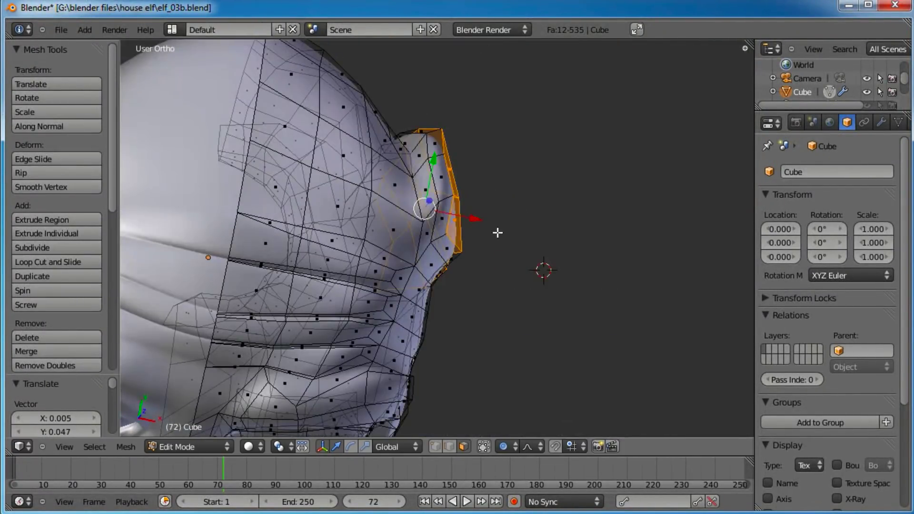
Step: Extrude the ear faces outward and rotate the new end about -16.8° around the Z axis
key(e)
click(518, 192)
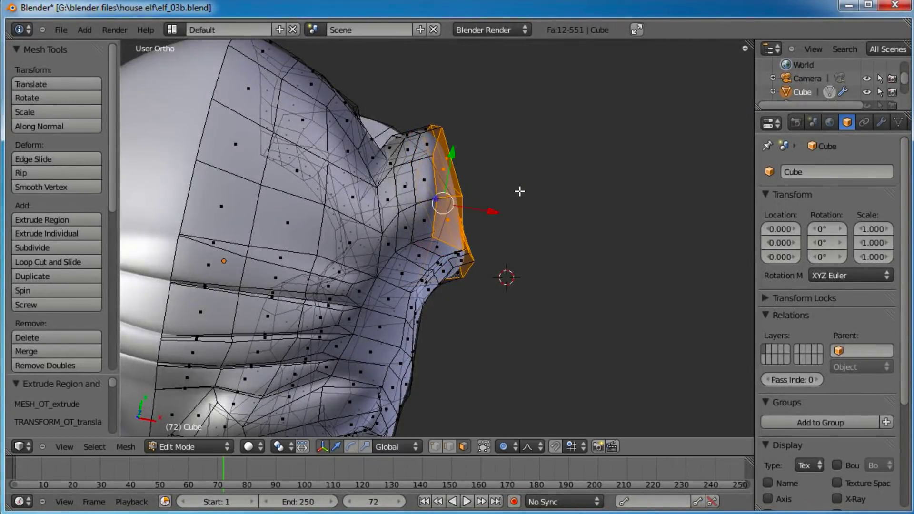
middle_drag(521, 189, 508, 218)
key(r)
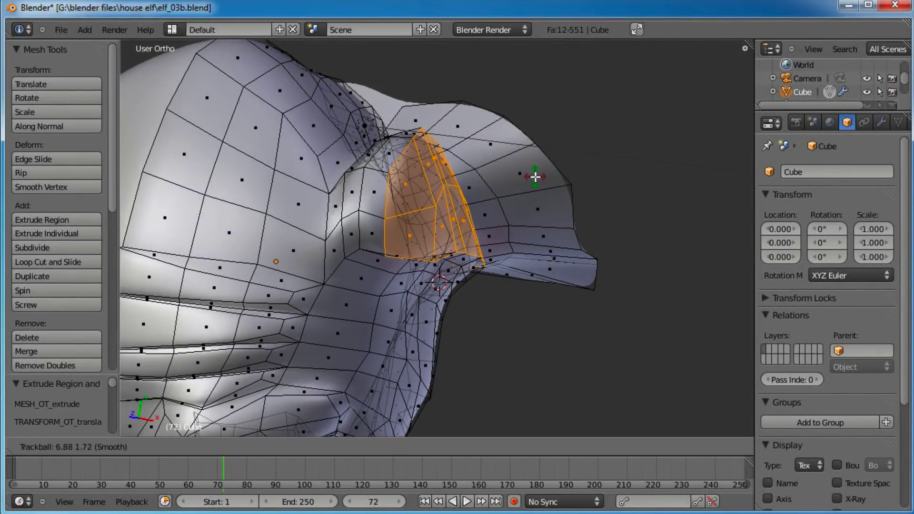
right_click(533, 177)
key(r)
key(z)
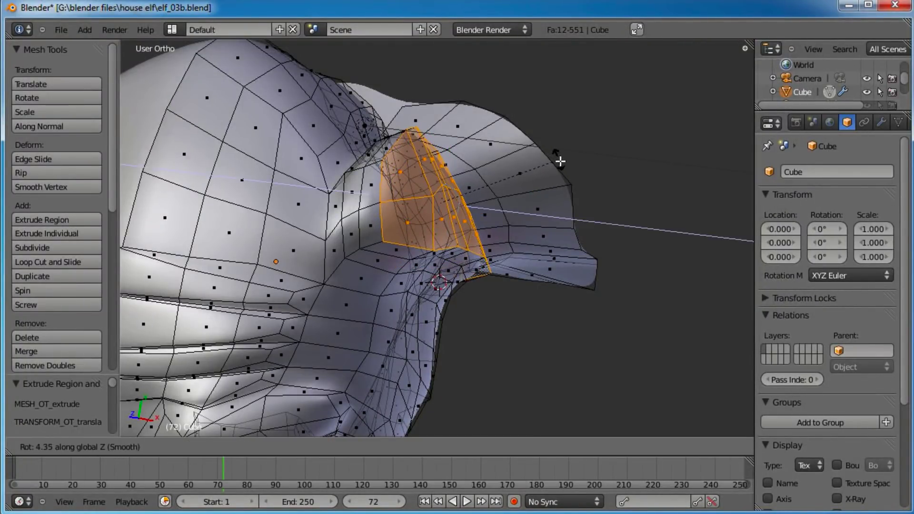
click(574, 198)
Step: Extrude the ear faces a second time, rotate them around their local Z axis and scale them to about 0.881
middle_drag(577, 200, 506, 260)
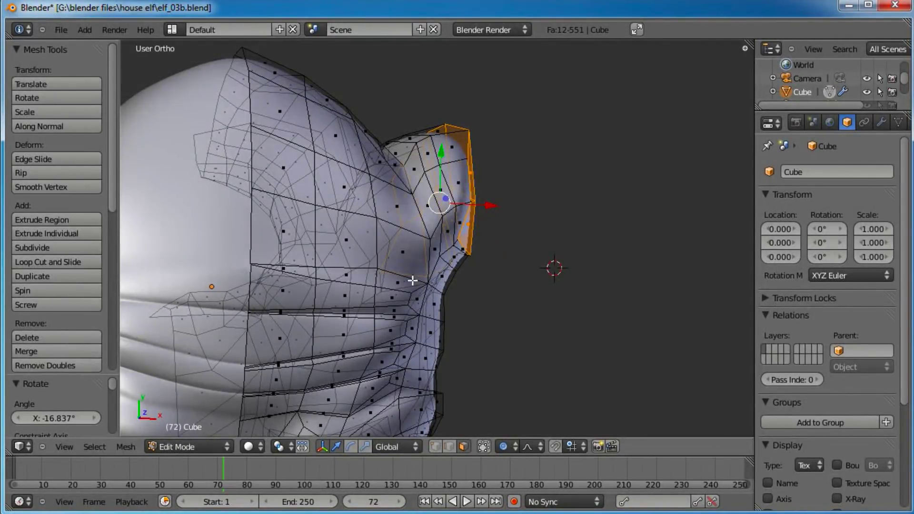
scroll(412, 280, down, 6)
scroll(552, 235, up, 8)
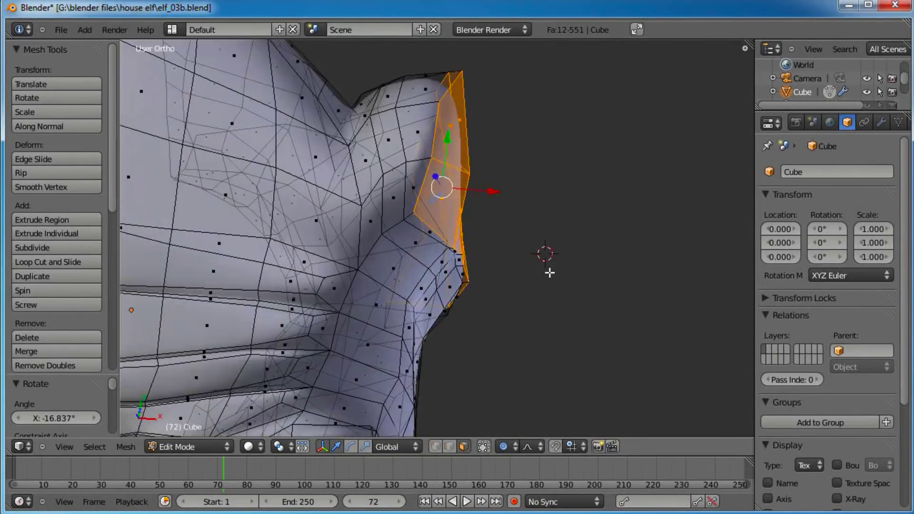
middle_drag(539, 255, 521, 231)
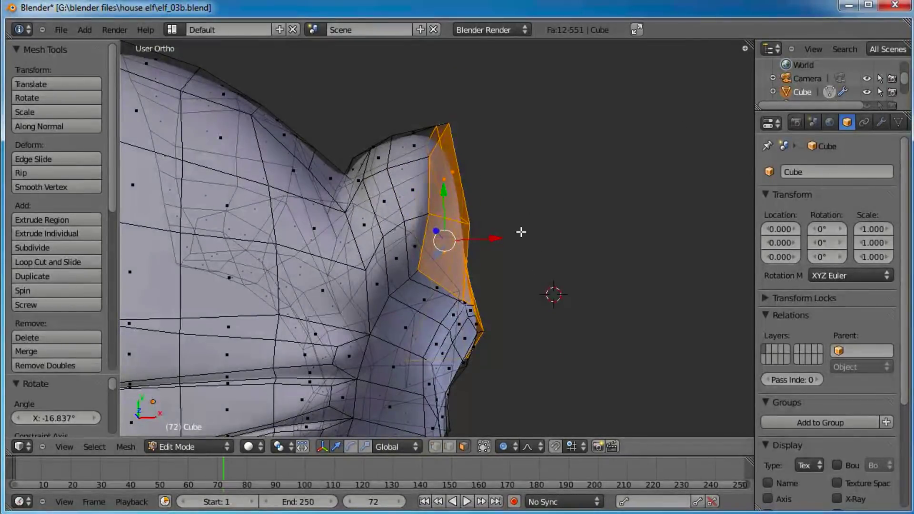
key(e)
click(551, 230)
key(r)
key(z)
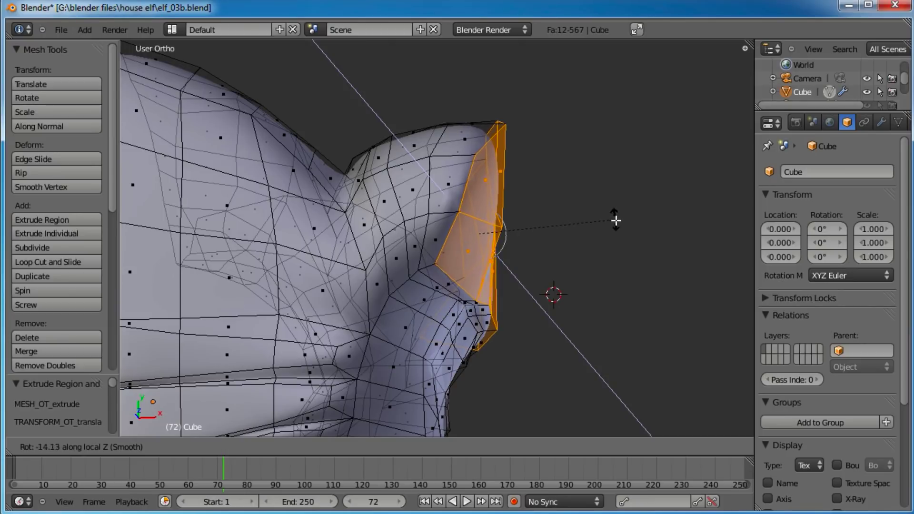
click(615, 223)
middle_drag(528, 314, 476, 442)
key(s)
click(544, 246)
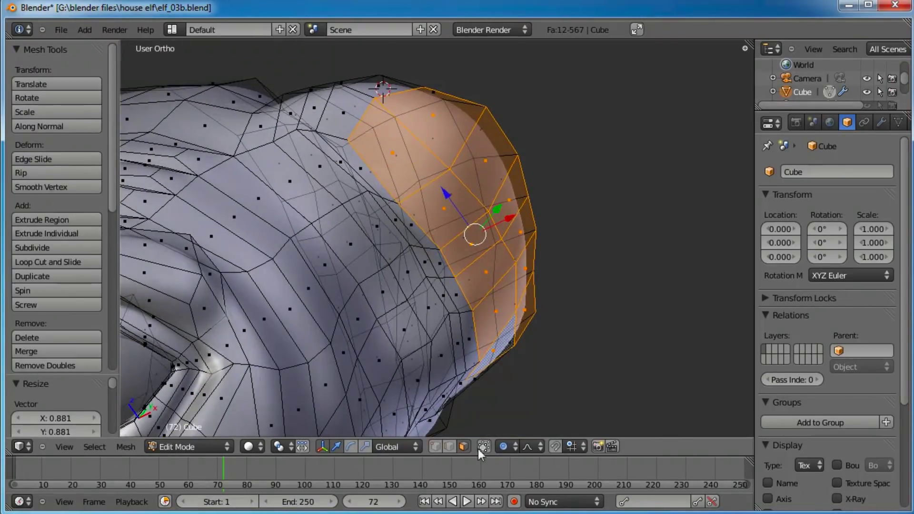
Step: Switch to vertex selection, select four vertices down the middle of the ear's face and move them about 0.106 along Y
click(435, 446)
middle_drag(523, 360, 484, 291)
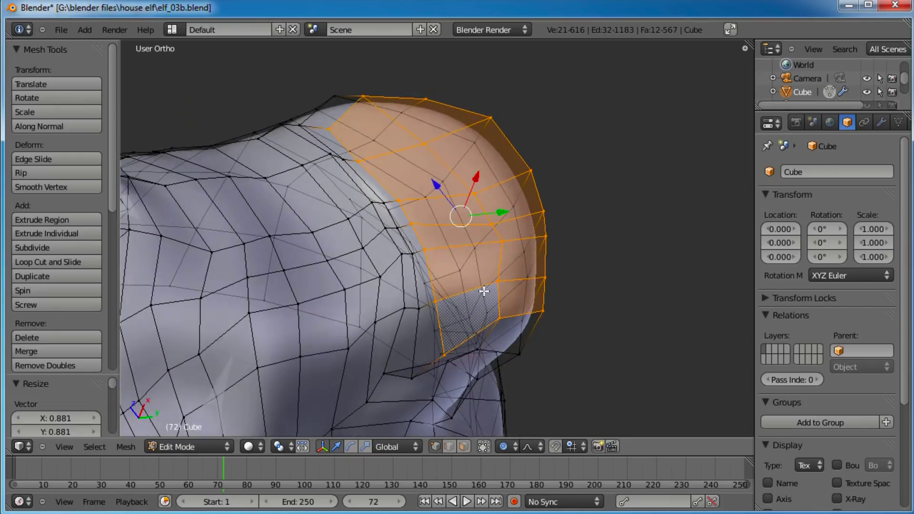
right_click(426, 247)
middle_drag(361, 159, 422, 360)
key(g)
key(y)
click(440, 265)
Step: Push the four middle ear vertices inward about -0.078 along X and adjust them freely to hollow the ear
middle_drag(440, 265, 490, 321)
key(g)
key(x)
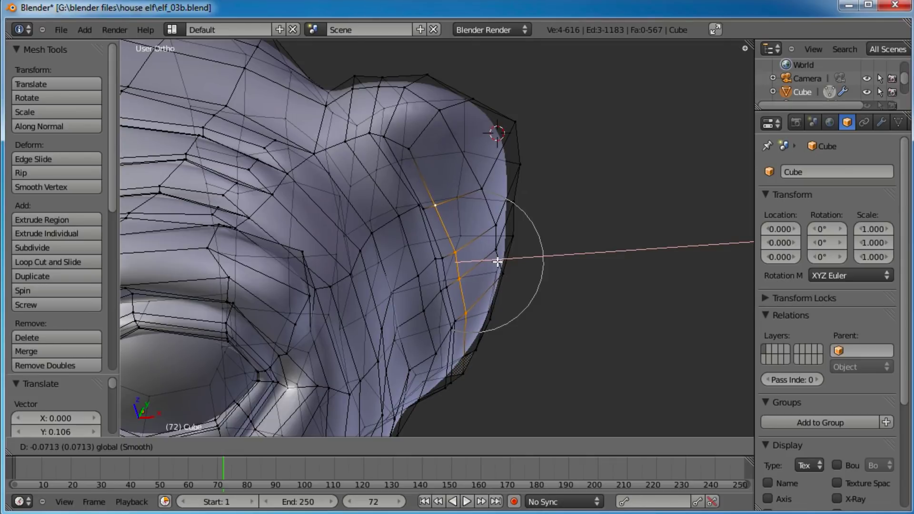
click(473, 298)
middle_drag(473, 299, 441, 326)
key(g)
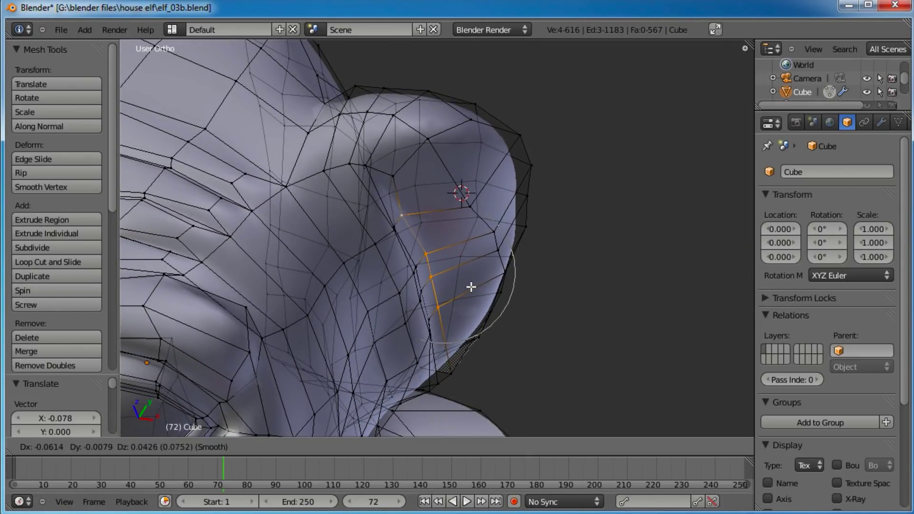
click(486, 287)
Step: Reposition further vertices on the ear's inner surface and back rim to round its outline
shift+right_click(497, 248)
middle_drag(497, 249, 484, 311)
shift+right_click(512, 277)
key(g)
click(496, 249)
middle_drag(527, 234, 505, 289)
right_click(438, 190)
key(g)
click(455, 192)
right_click(463, 251)
key(g)
click(479, 243)
Step: Switch to face selection, select five faces along the upper back of the ear's inner surface and extrude them
mouse_move(483, 241)
middle_down()
mouse_move(528, 283)
mouse_move(513, 287)
mouse_move(490, 259)
mouse_move(500, 285)
mouse_move(536, 250)
mouse_move(520, 279)
mouse_move(506, 271)
mouse_move(586, 190)
mouse_move(481, 233)
middle_up()
scroll(518, 327, up, 3)
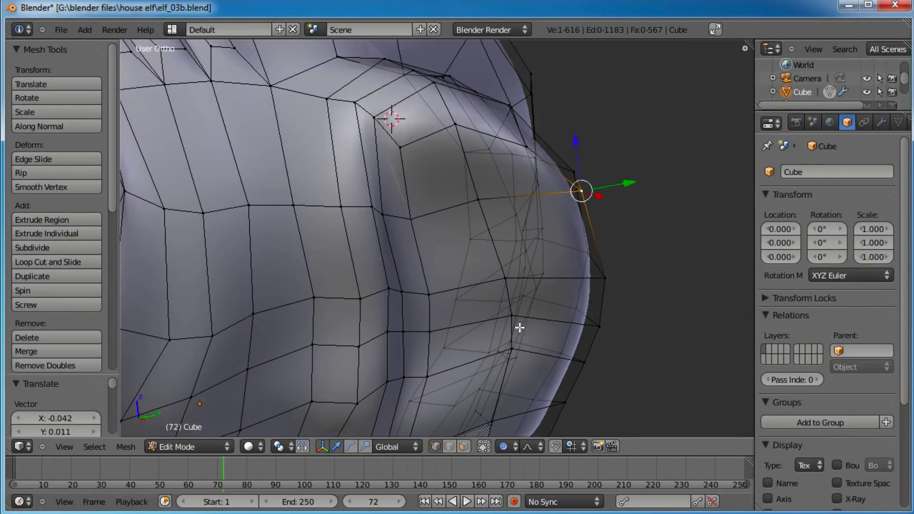
click(464, 446)
scroll(546, 330, down, 2)
scroll(546, 330, down, 1)
middle_drag(546, 330, 503, 248)
scroll(512, 319, up, 2)
right_click(507, 276)
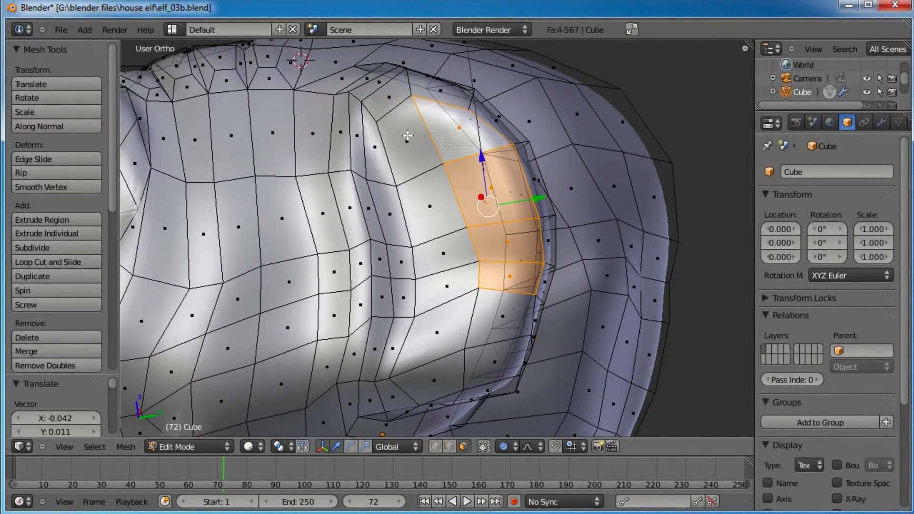
middle_drag(417, 208, 497, 299)
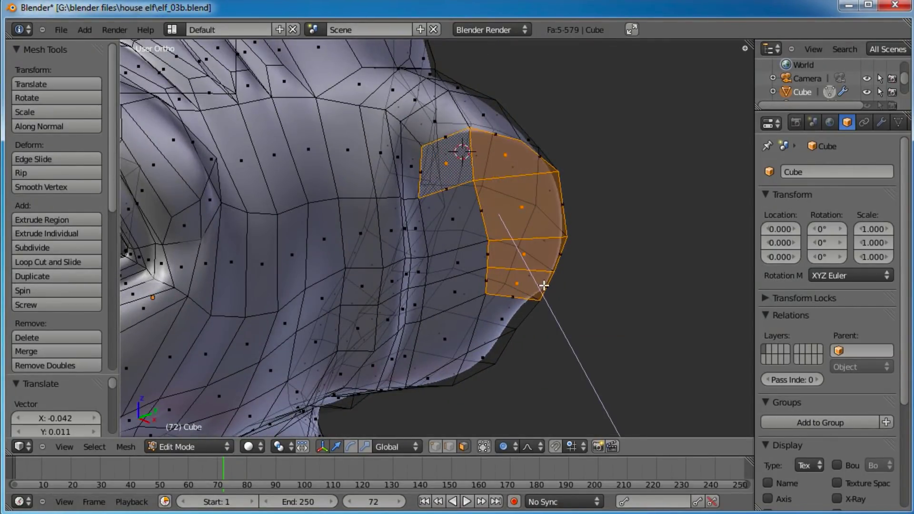
click(517, 266)
Step: Sink the extruded faces into the ear with Shrink/Fatten and shift them about -0.041 along X and -0.018 along Y
key(alt+s)
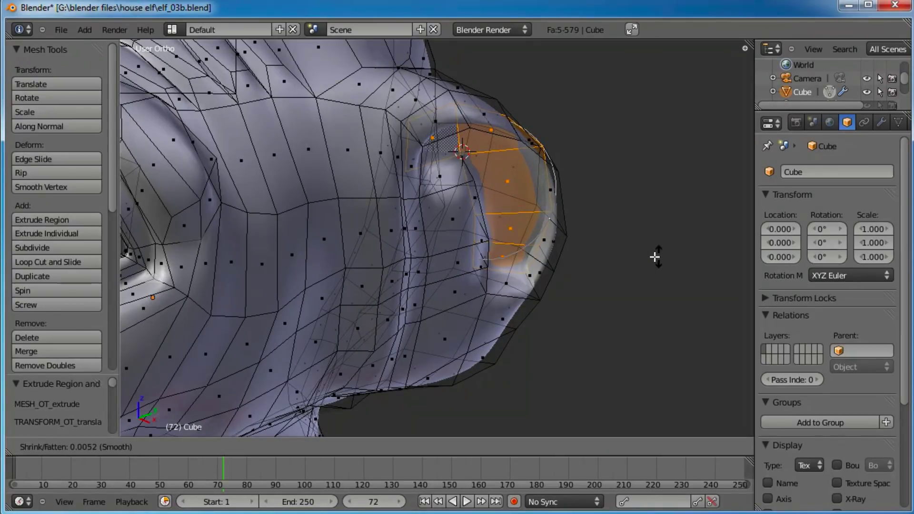
click(593, 274)
middle_drag(593, 275, 530, 255)
key(g)
click(441, 221)
key(g)
click(587, 181)
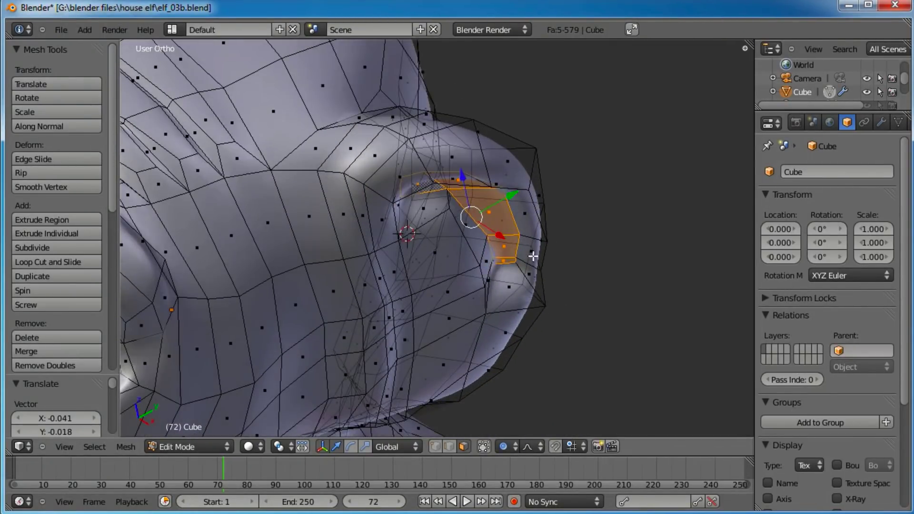
Step: Rotate the recessed ear faces about 10.55° around their local Z axis, followed by a trackball rotation of about -14.9°
key(r)
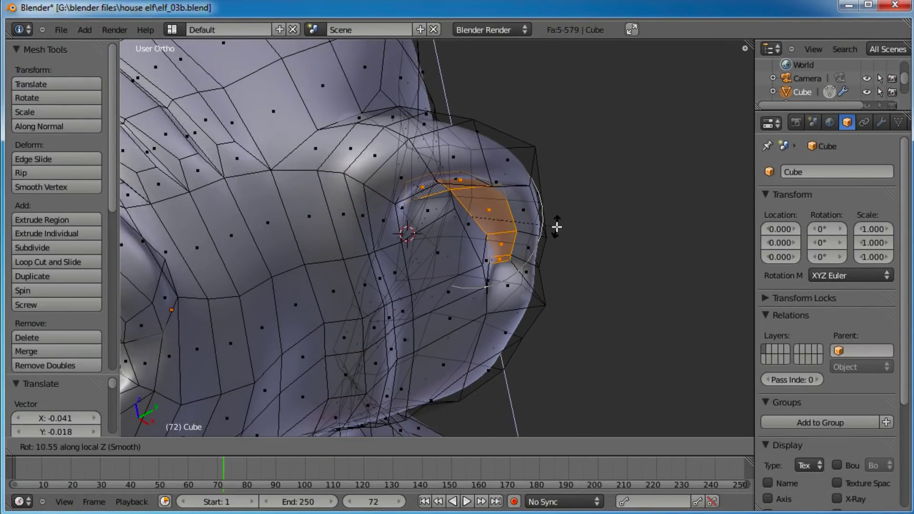
click(556, 226)
key(r)
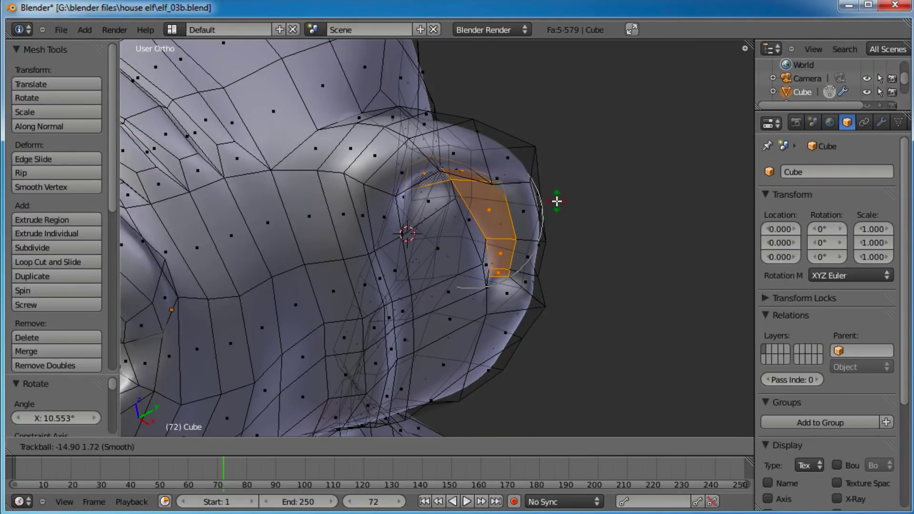
click(556, 201)
Step: Switch to vertex selection and lower the inner ear vertex just beneath the end of the recess
middle_drag(527, 265, 509, 226)
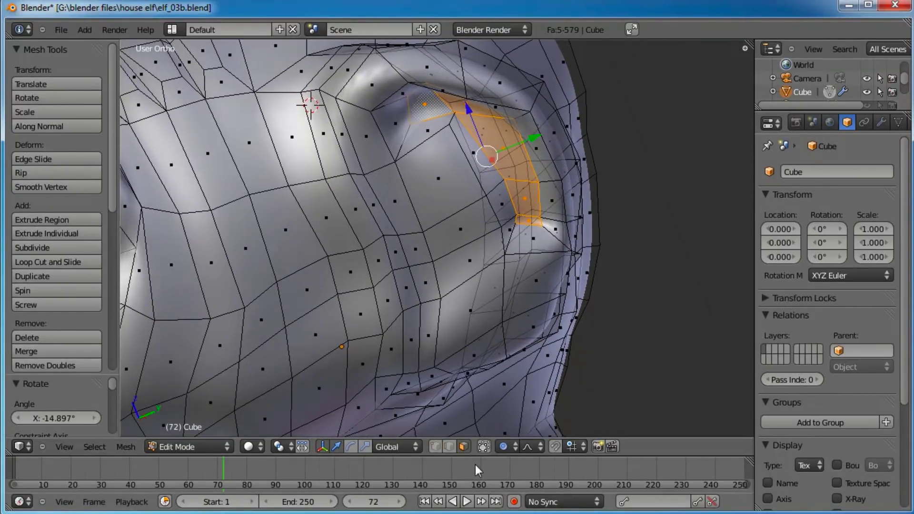
click(434, 446)
right_click(504, 257)
key(g)
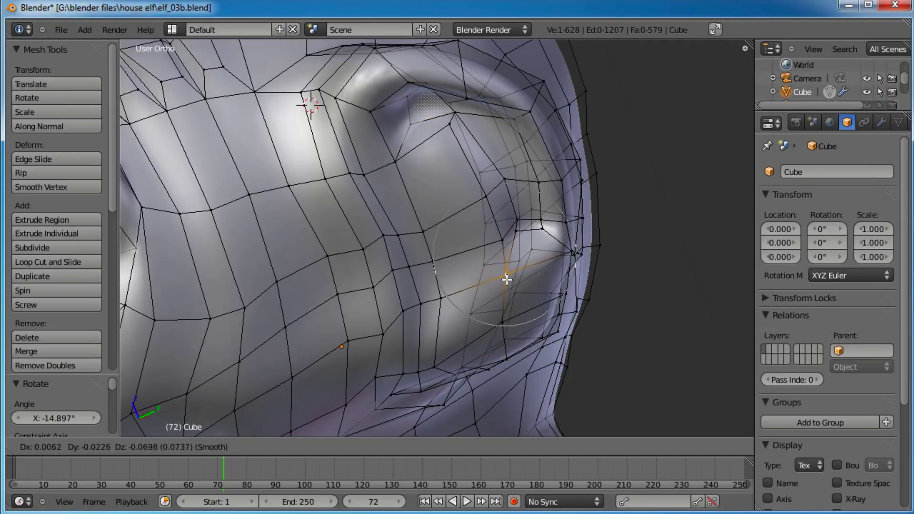
click(506, 288)
Step: Fine-tune the inner ear vertices beside the recess with several small moves from different angles
middle_drag(505, 288, 456, 142)
key(g)
click(483, 150)
key(g)
click(496, 169)
key(g)
click(471, 152)
middle_drag(474, 149, 468, 207)
key(g)
click(485, 210)
Step: Switch to face selection, select the three faces in the ear's centre and extrude them in place
click(463, 446)
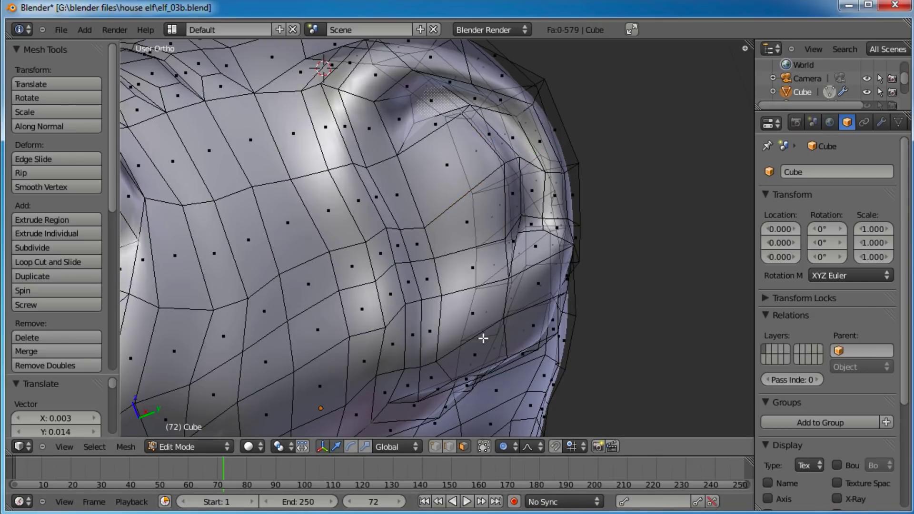
click(466, 272)
shift+click(460, 215)
shift+click(442, 181)
middle_drag(430, 252, 481, 242)
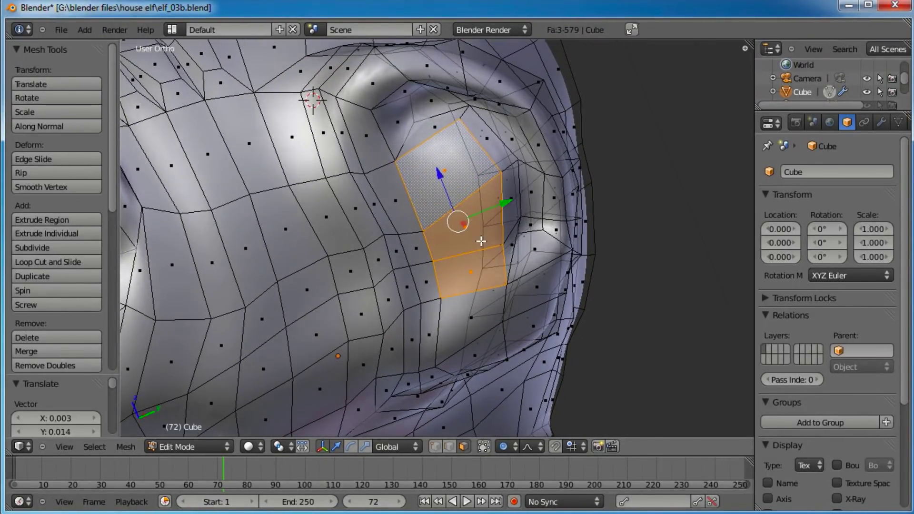
key(e)
right_click(652, 164)
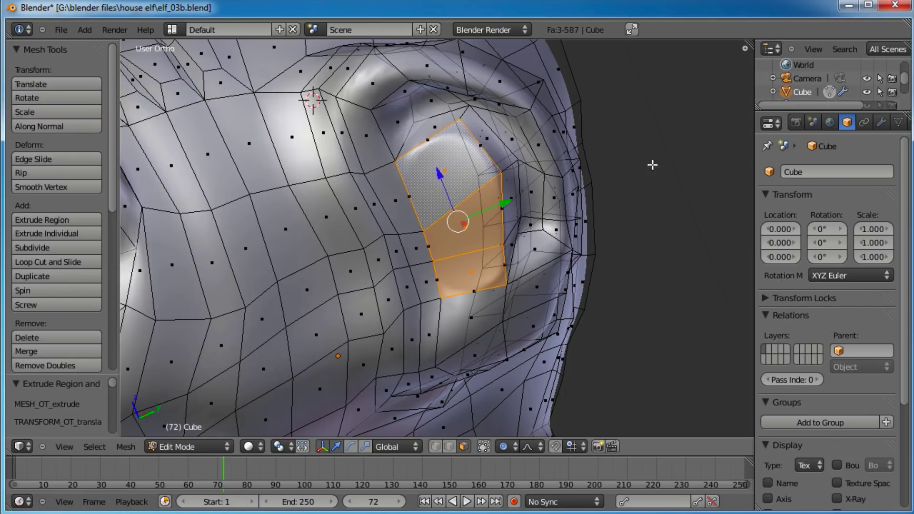
Step: Cancel a trial scaling of the extruded centre faces and turn off proportional editing
key(s)
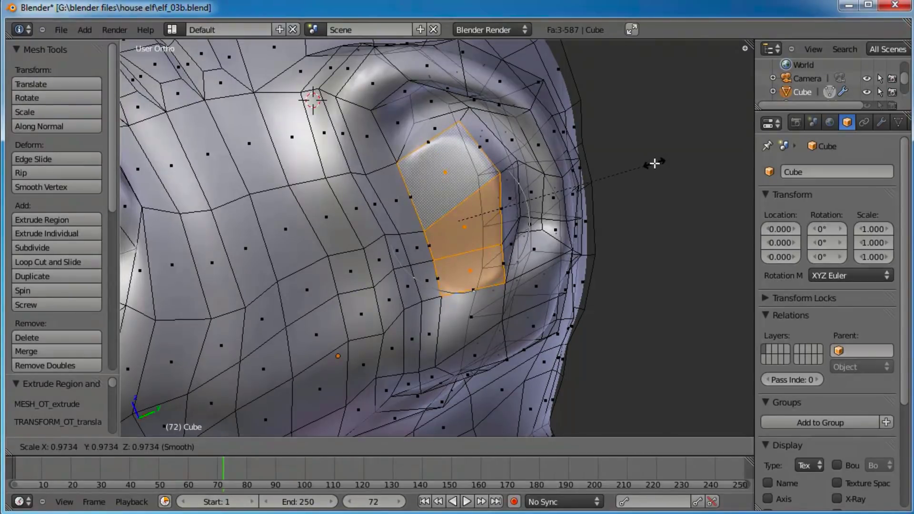
right_click(654, 163)
key(o)
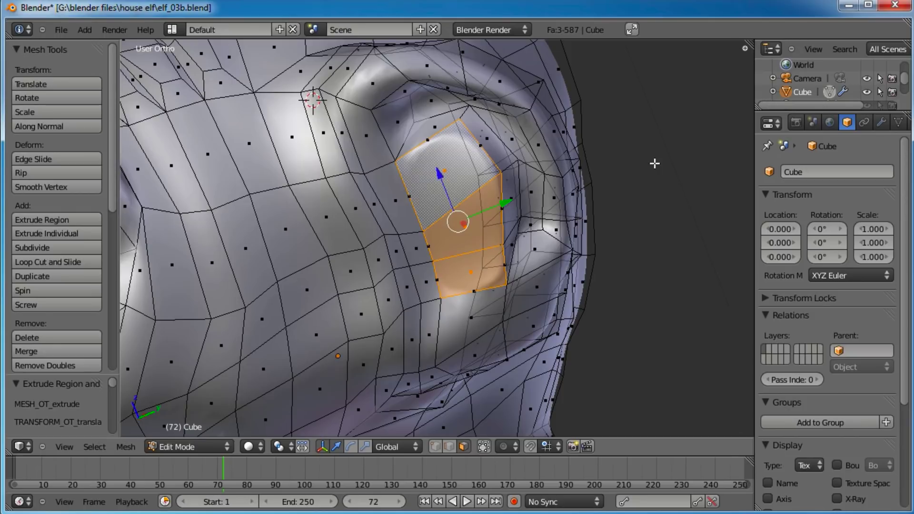
Step: Scale down the three extruded faces in the ear's centre and nudge them slightly
key(s)
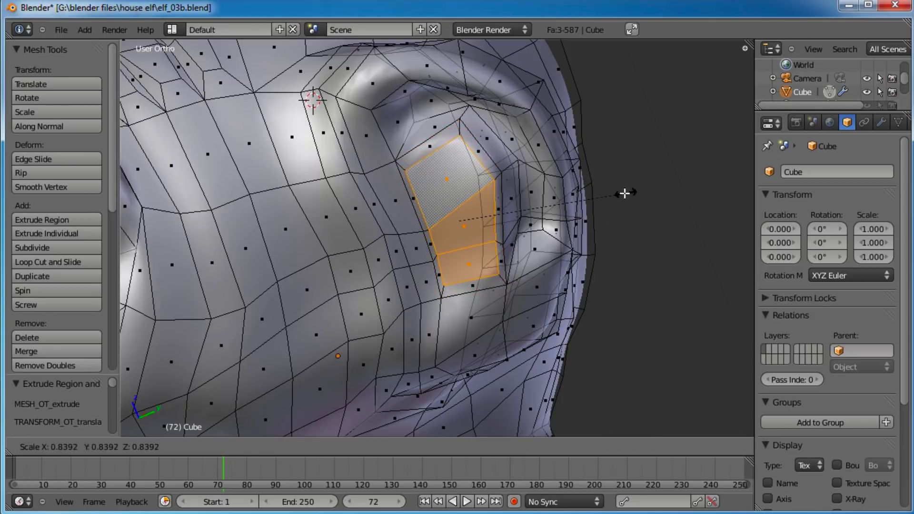
click(578, 207)
middle_drag(578, 207, 515, 261)
drag(522, 220, 514, 220)
Step: Rotate the shrunken centre faces to follow the ear's tilt and shift them slightly into place
key(r)
key(r)
click(603, 162)
key(r)
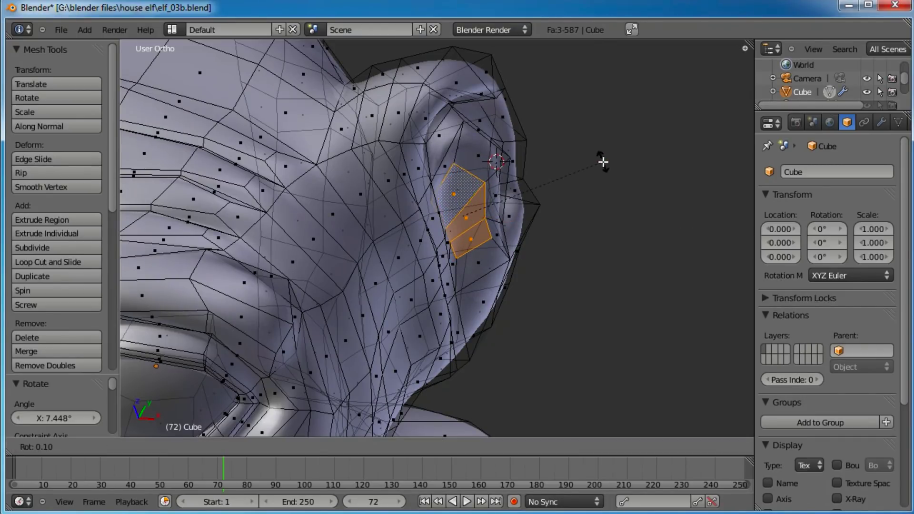
click(593, 214)
middle_drag(592, 213, 452, 280)
key(g)
click(450, 281)
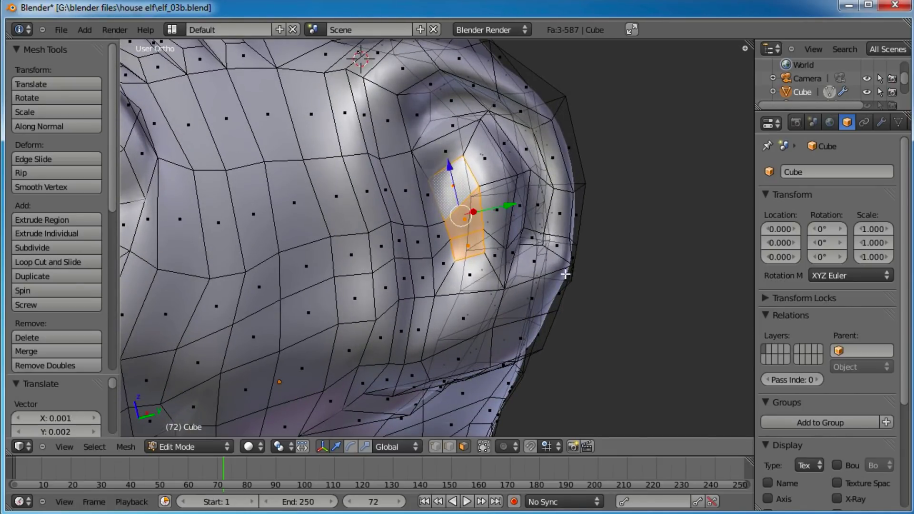
middle_drag(564, 269, 491, 280)
middle_drag(467, 237, 522, 230)
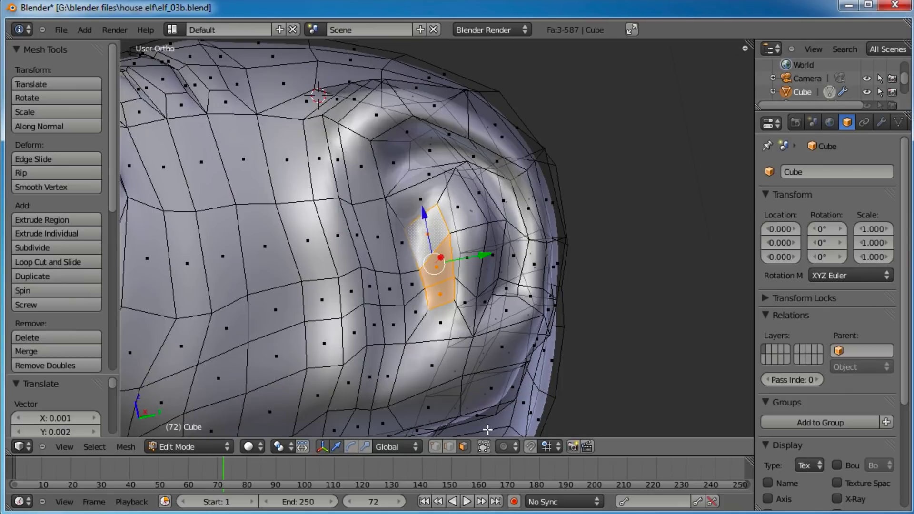
Step: Switch to vertex selection and shift two vertex pairs along the rear edge of the centre faces toward the back of the ear
click(435, 447)
right_click(451, 233)
shift+right_click(488, 225)
key(g)
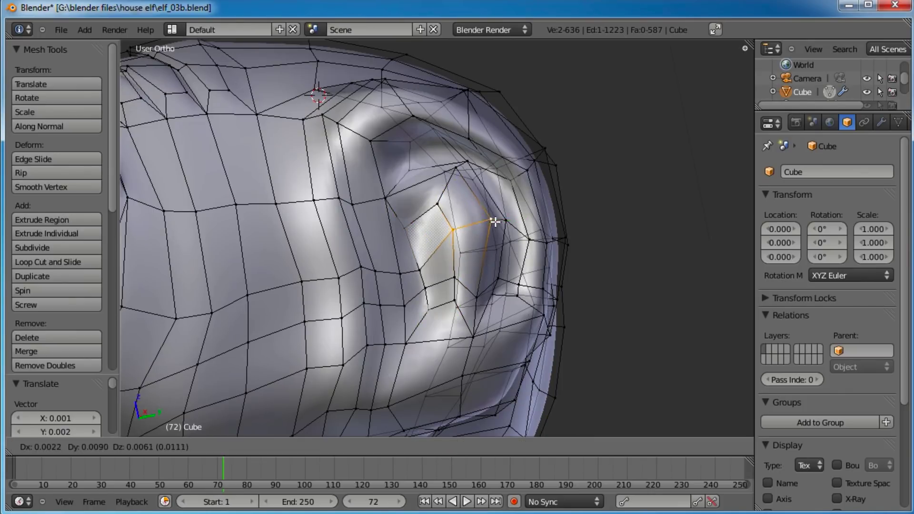
click(507, 219)
right_click(457, 283)
shift+right_click(479, 298)
key(g)
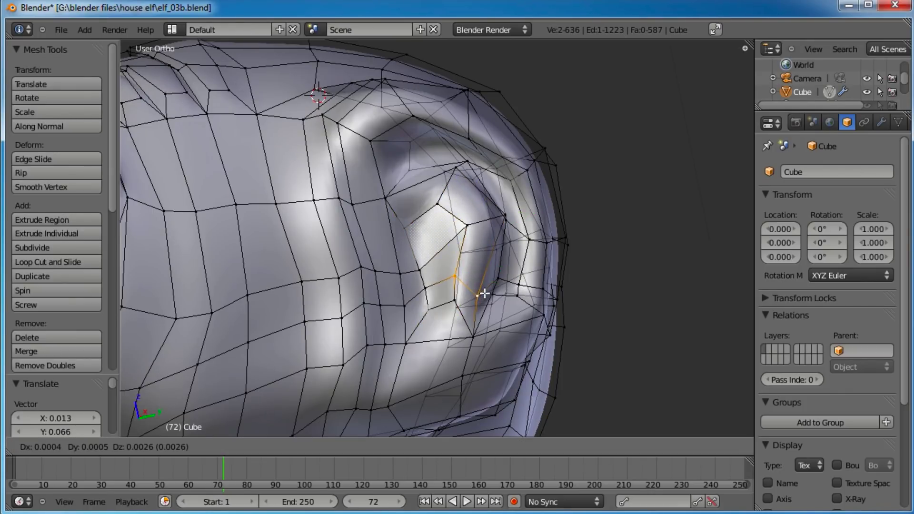
click(495, 287)
Step: Reposition the top vertex of the centre faces and two vertices of the inner fold above it
right_click(440, 183)
key(g)
click(443, 183)
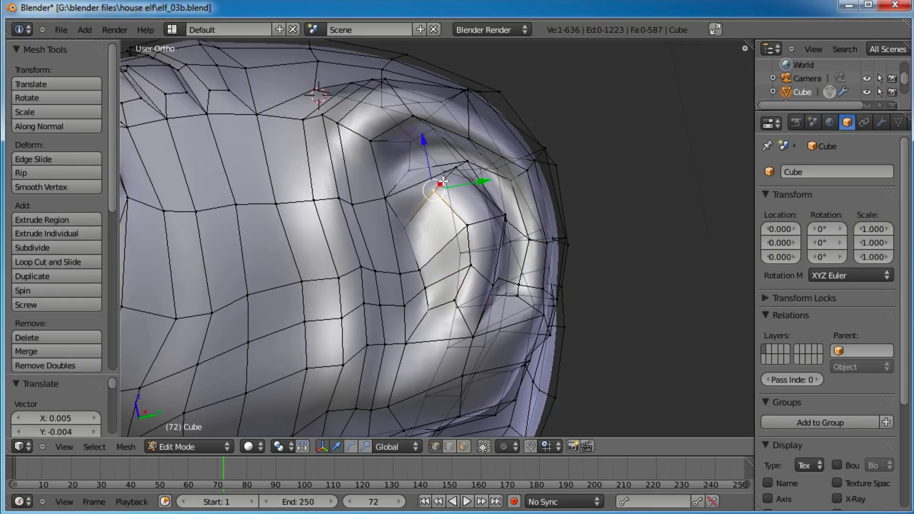
key(g)
click(440, 152)
right_click(481, 169)
right_click(467, 162)
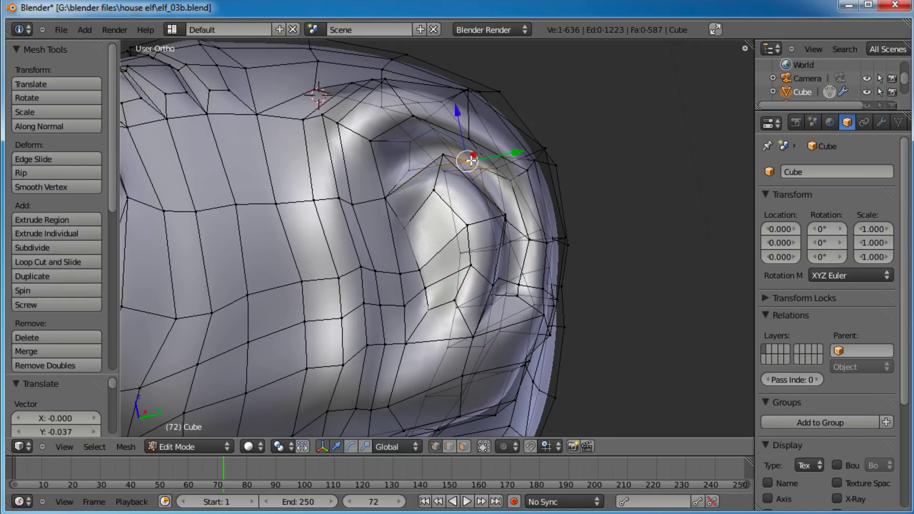
key(g)
click(475, 146)
Step: Adjust the vertices along the upper front of the ear recess to smooth the inner fold
right_click(438, 197)
key(g)
click(434, 189)
right_click(398, 198)
key(g)
click(396, 181)
right_click(376, 140)
middle_drag(462, 163, 457, 251)
key(g)
click(398, 204)
Step: Reposition the vertices where the upper front edge of the ear meets the head
right_click(354, 145)
shift+right_click(343, 127)
key(g)
click(338, 172)
right_click(321, 110)
key(g)
click(297, 142)
Step: Select the next vertex down the ear's front edge and reposition it with two moves
right_click(331, 215)
middle_drag(439, 274, 392, 230)
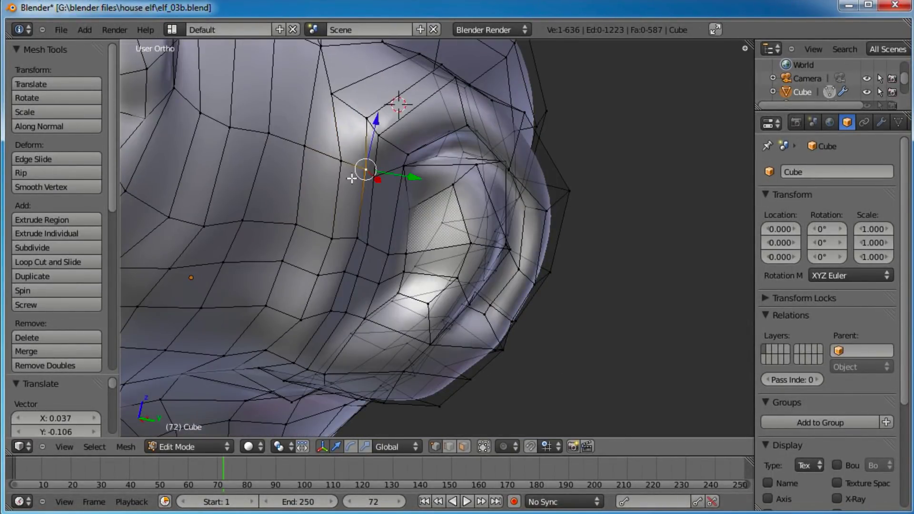
middle_drag(332, 239, 491, 310)
key(g)
click(479, 314)
key(g)
click(445, 265)
Step: Move the lower vertices along the ear's front edge, including a selected pair, to even out the spacing
middle_drag(444, 266, 436, 320)
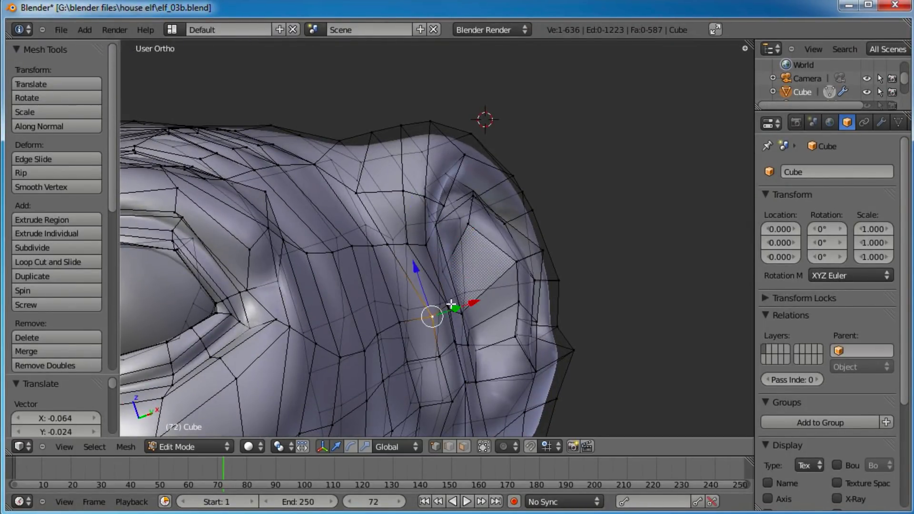
key(g)
click(453, 346)
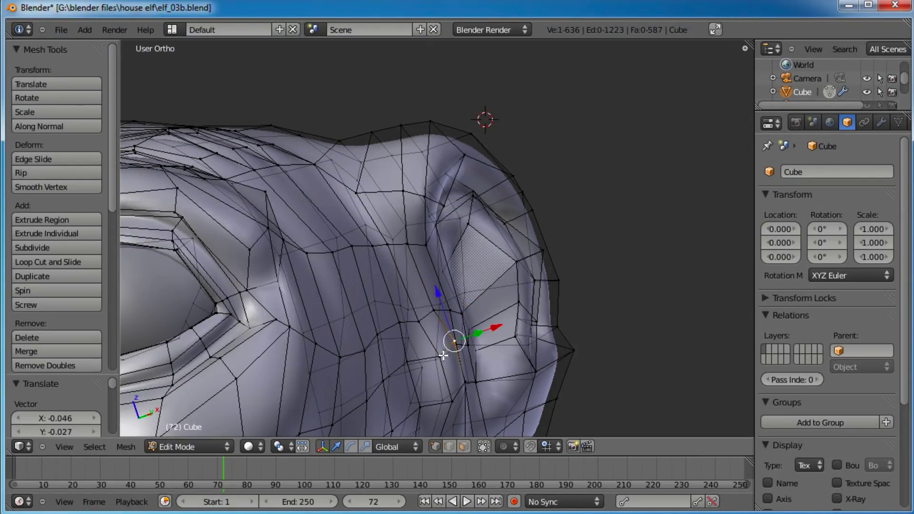
shift+right_click(443, 356)
key(g)
click(496, 340)
middle_drag(496, 341, 432, 310)
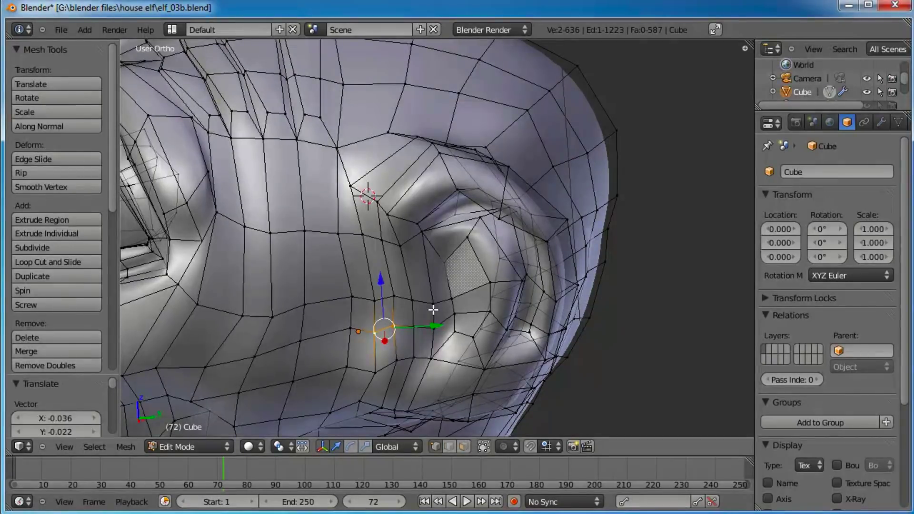
Step: Switch to face selection, select four faces in the lower front of the ear recess, extrude them in place and scale them down
click(462, 446)
shift+middle_drag(495, 295, 470, 345)
scroll(469, 290, up, 3)
right_click(460, 287)
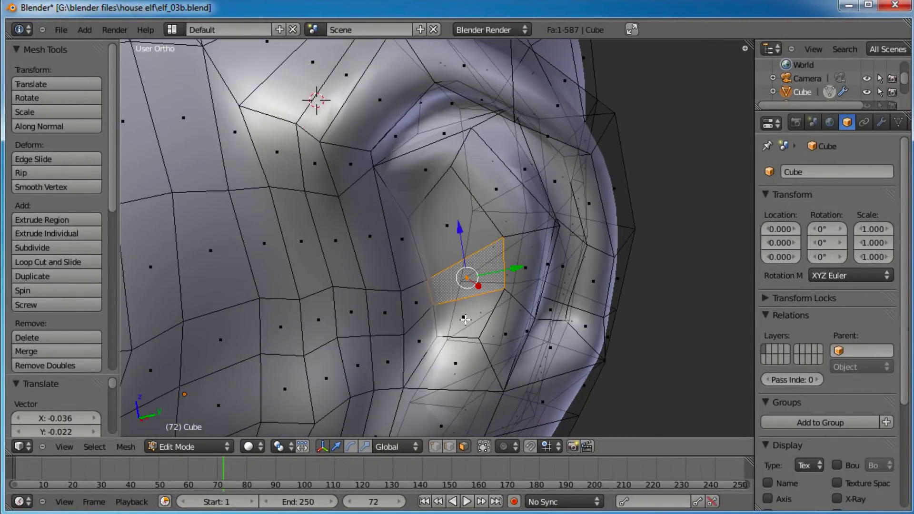
middle_drag(457, 357, 475, 292)
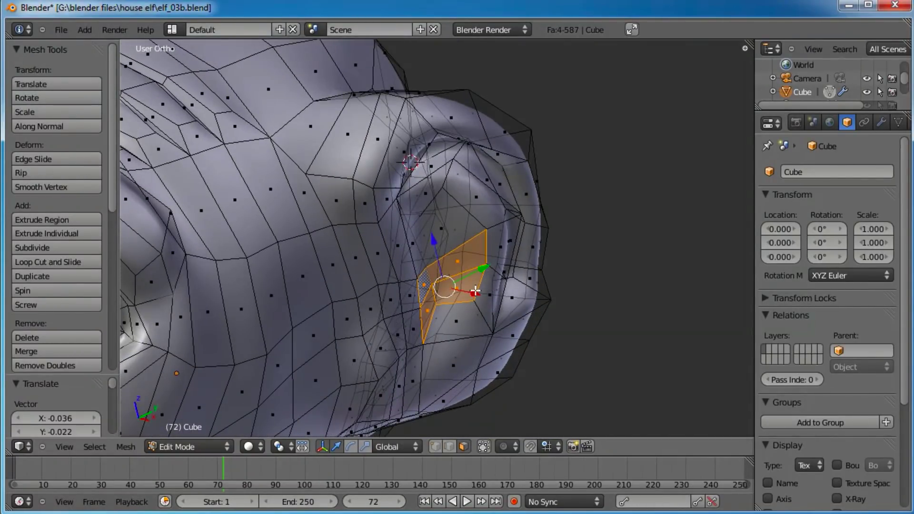
key(e)
right_click(581, 248)
key(s)
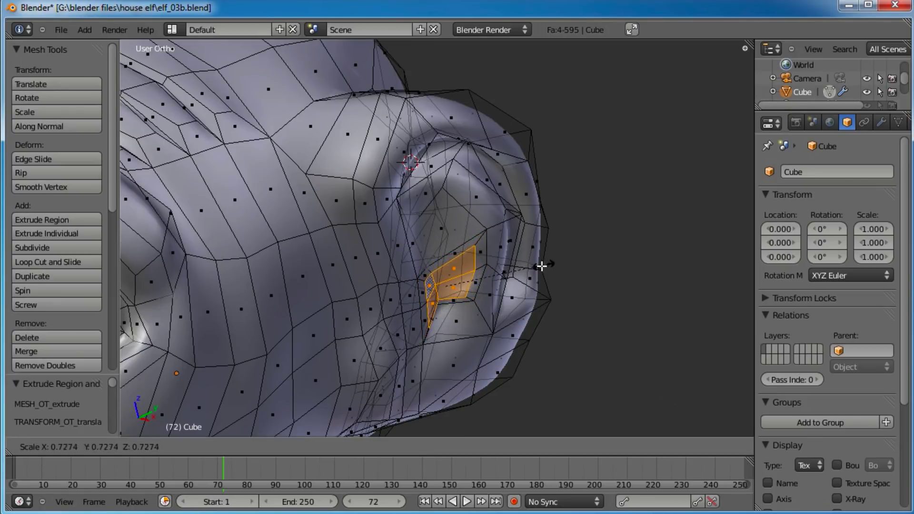
click(523, 272)
Step: Push the four extruded faces into the head along the X axis to form the ear hole
middle_drag(523, 272, 451, 350)
key(g)
click(514, 298)
drag(459, 292, 443, 224)
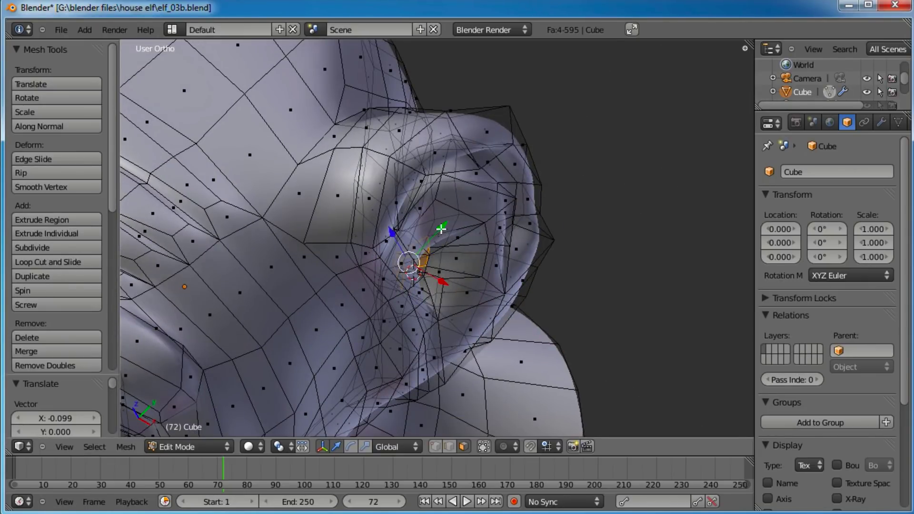
Step: Scale the ear hole's inner faces again and reposition them deeper and lower inside the recess
middle_drag(444, 221, 535, 307)
key(s)
click(488, 279)
drag(451, 279, 432, 272)
middle_drag(514, 295, 430, 227)
key(g)
click(460, 303)
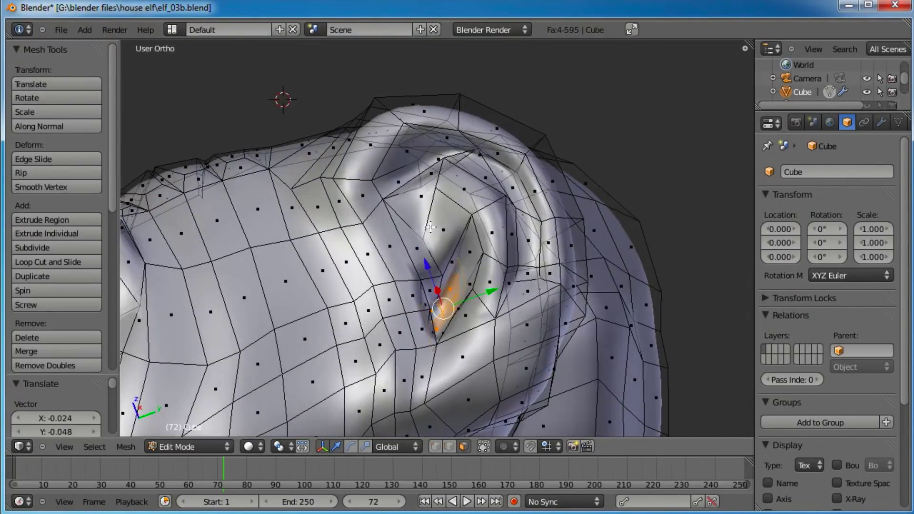
Step: Switch to vertex selection and raise the upper rim vertex and the front corner vertex of the ear hole
click(434, 447)
scroll(471, 282, up, 5)
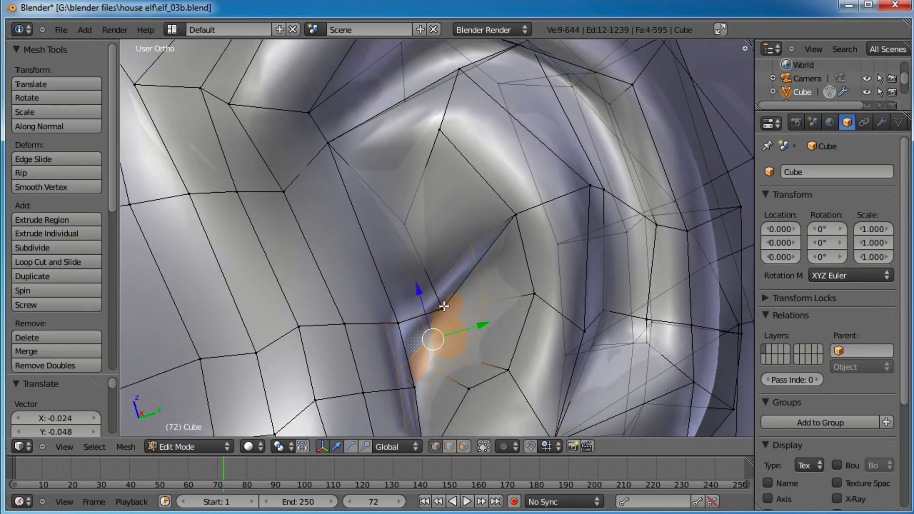
right_click(442, 306)
key(g)
click(445, 269)
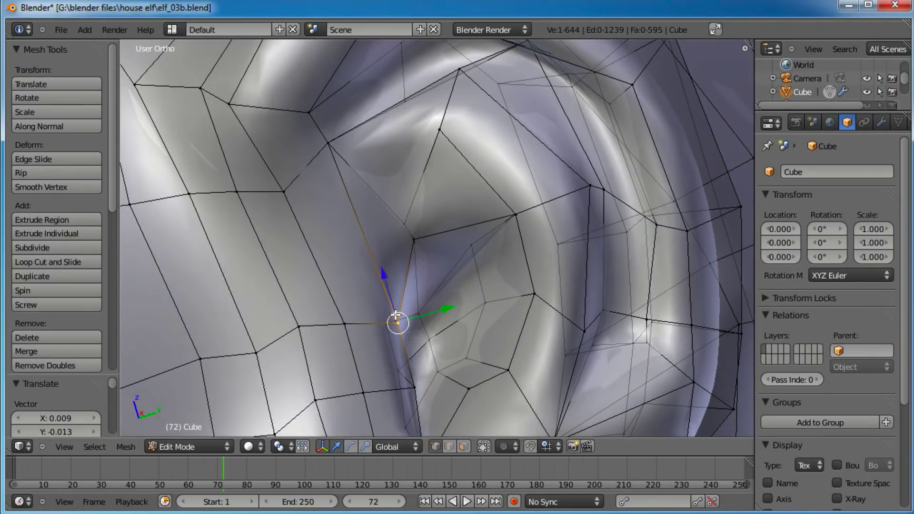
key(g)
click(361, 270)
Step: Reposition the inner fold vertices above the ear hole with several moves from different angles
middle_drag(420, 326, 474, 252)
right_click(449, 137)
key(g)
click(440, 77)
scroll(456, 157, down, 3)
shift+middle_drag(456, 158, 442, 236)
key(g)
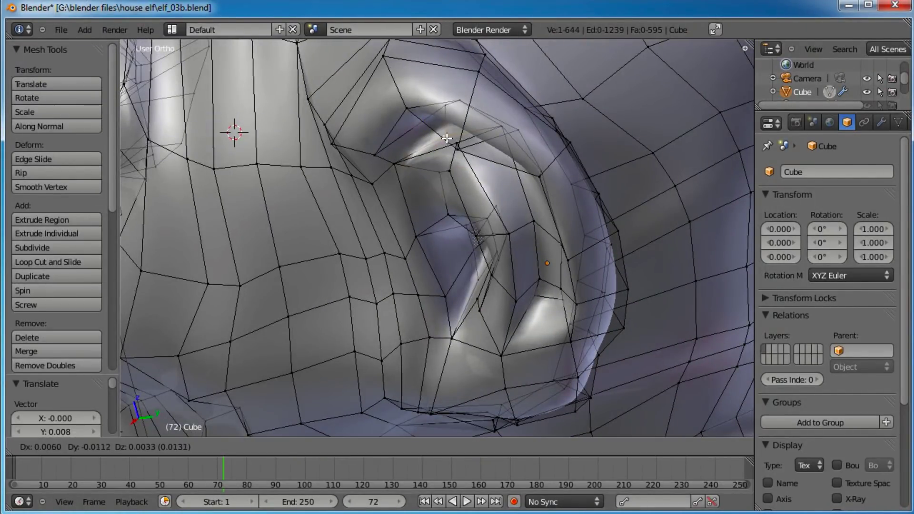
click(375, 153)
key(g)
click(403, 148)
Step: Adjust individual vertices around the ear hole's edge and check the whole head from the side
shift+middle_drag(438, 262, 519, 184)
right_drag(448, 234, 434, 226)
right_drag(466, 201, 469, 259)
right_click(479, 239)
scroll(485, 267, down, 8)
middle_drag(498, 289, 474, 307)
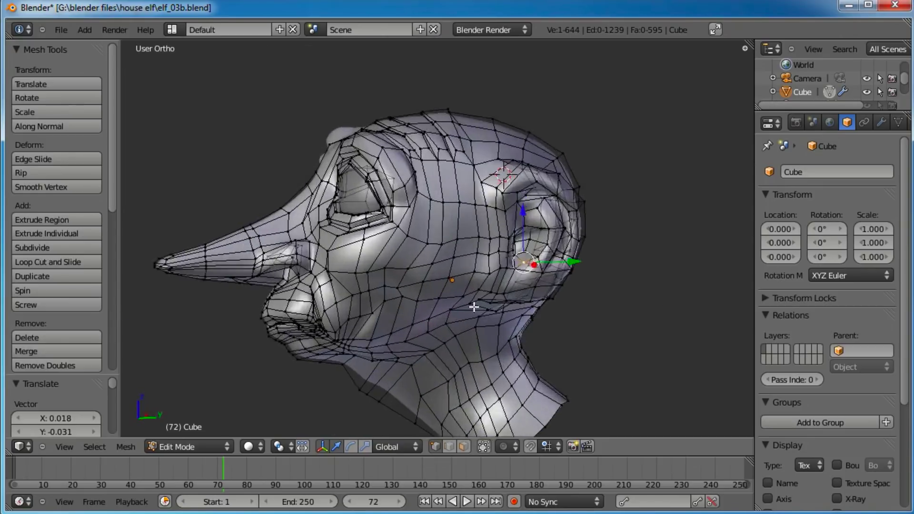
Step: Switch to face selection, extrude two faces at the front edge of the ear hole in place and scale them to about 0.49
scroll(544, 271, up, 3)
shift+middle_drag(635, 254, 442, 297)
scroll(433, 306, up, 2)
scroll(442, 249, up, 3)
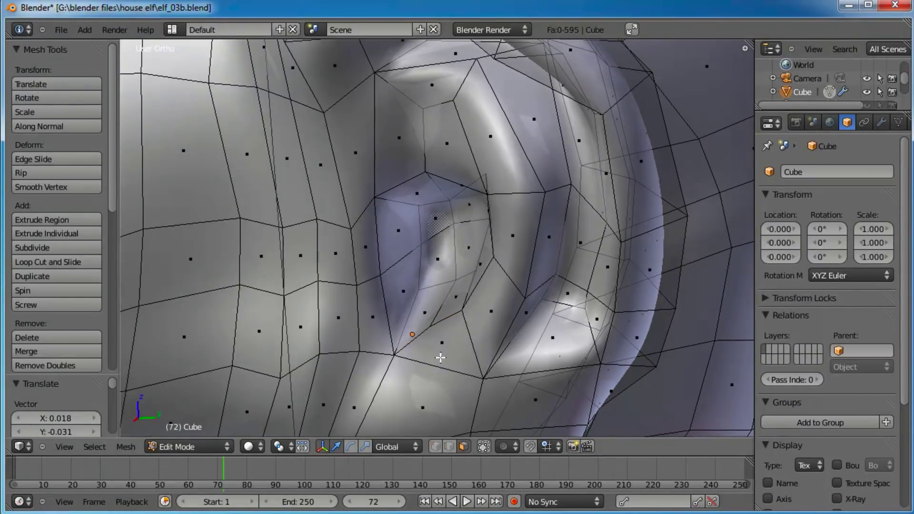
middle_drag(440, 358, 409, 279)
middle_drag(371, 312, 524, 213)
key(e)
right_click(525, 213)
key(s)
click(539, 217)
Step: Stretch the two extruded front faces along the global X axis
middle_drag(541, 218, 530, 243)
shift+middle_drag(434, 310, 510, 249)
scroll(504, 272, up, 5)
key(s)
right_click(512, 248)
key(s)
key(x)
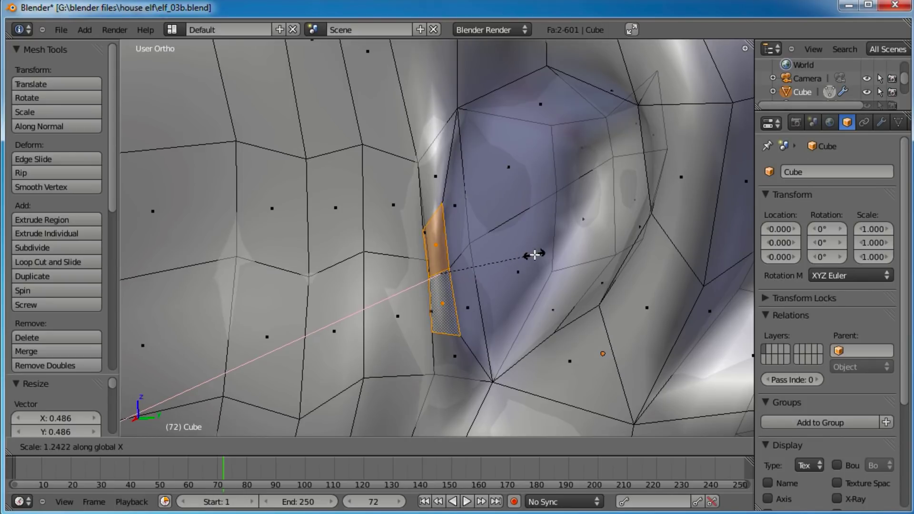
click(627, 257)
Step: Move the two extruded front faces outward into a small flap and tilt them with a free rotation
scroll(518, 238, down, 2)
mouse_move(516, 236)
middle_down()
mouse_move(493, 341)
mouse_move(518, 241)
middle_up()
scroll(493, 341, up, 1)
key(g)
click(507, 335)
key(r)
key(r)
click(545, 250)
Step: Refine the flap's angle with two more rotations and shift it over the ear hole
key(r)
click(593, 141)
key(r)
click(493, 345)
key(g)
click(517, 351)
middle_drag(518, 351, 455, 369)
scroll(457, 226, down, 3)
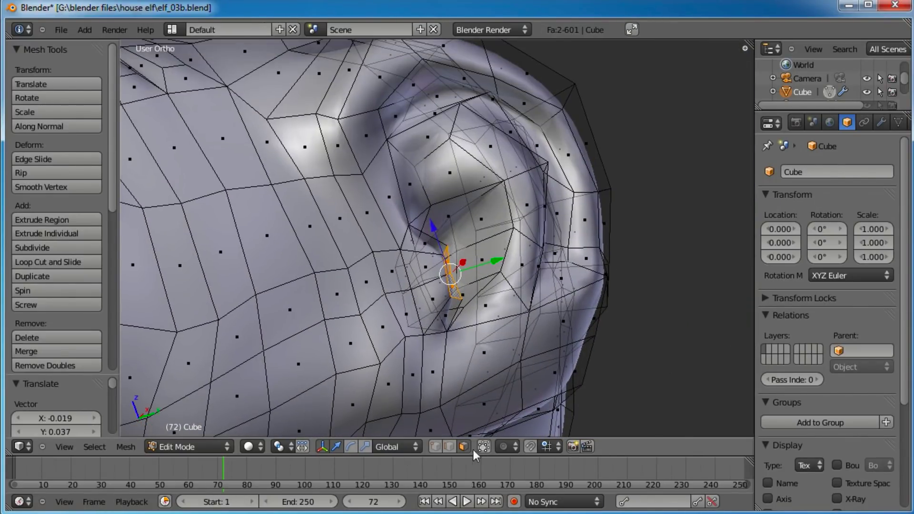
Step: Switch to vertex selection and reposition two vertices on the lower rear rim of the ear hole
click(435, 446)
scroll(510, 347, up, 5)
key(g)
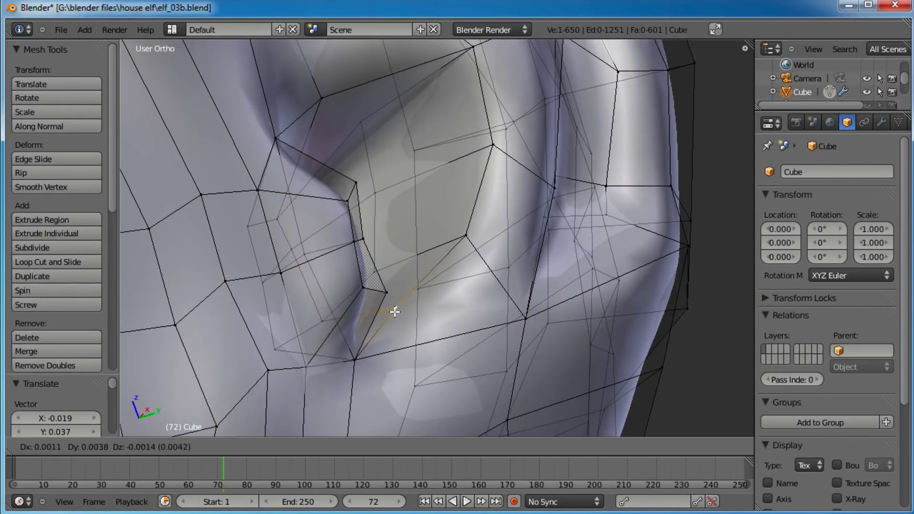
click(391, 248)
right_click(466, 235)
key(g)
click(459, 220)
Step: Move a vertex on the inner wall of the ear hole lower and farther back
scroll(437, 184, down, 1)
shift+middle_drag(420, 124, 412, 317)
right_click(414, 277)
key(g)
click(434, 303)
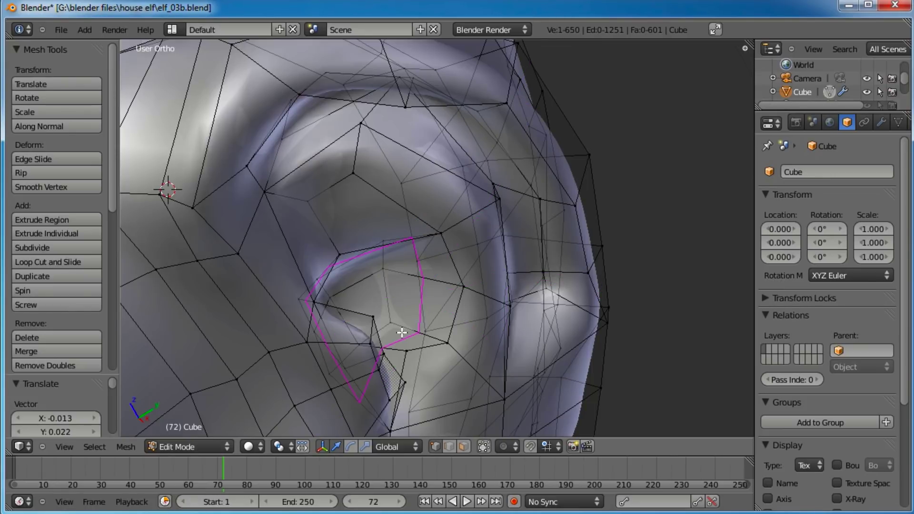
Step: Add a loop cut around the ear hole's inner walls and scale the new loop to about 0.79
click(402, 332)
click(402, 329)
middle_drag(402, 329, 505, 258)
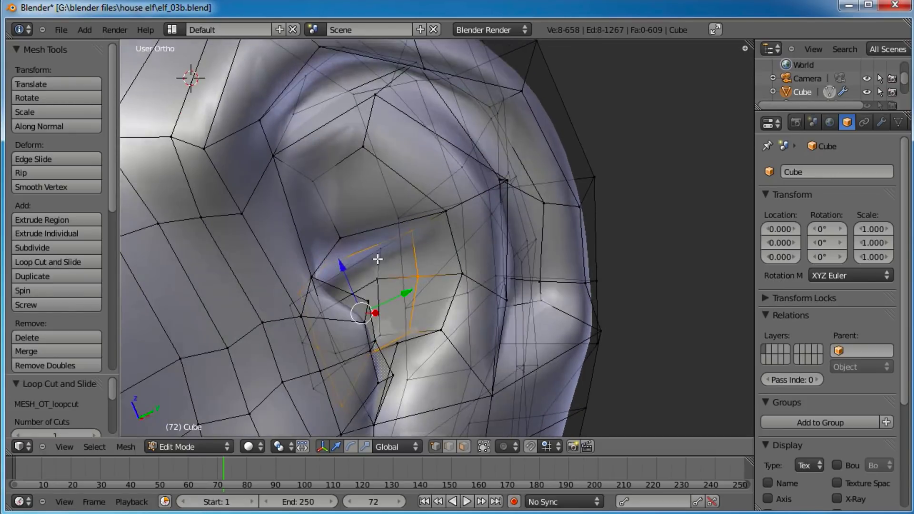
key(s)
click(480, 273)
middle_drag(428, 285, 395, 242)
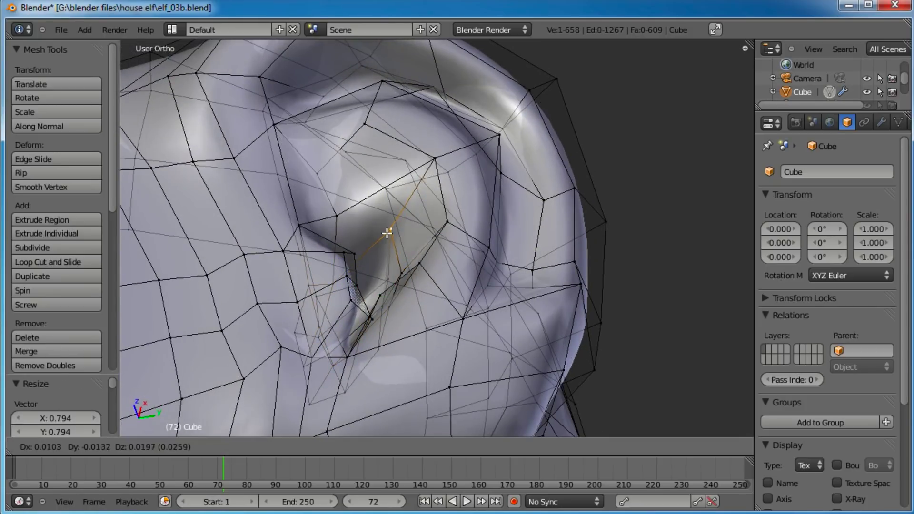
Step: Fine-tune the position of the selected vertex on the ear hole's inner wall with several small moves
middle_drag(451, 230, 384, 381)
key(g)
click(384, 301)
key(g)
click(393, 338)
key(g)
click(380, 327)
key(g)
click(380, 327)
key(g)
click(380, 328)
Step: Examine the ear and the overall head shape from several angles
scroll(380, 328, down, 5)
middle_drag(381, 327, 417, 274)
shift+middle_drag(420, 364, 357, 286)
scroll(542, 329, down, 4)
shift+middle_drag(252, 266, 428, 268)
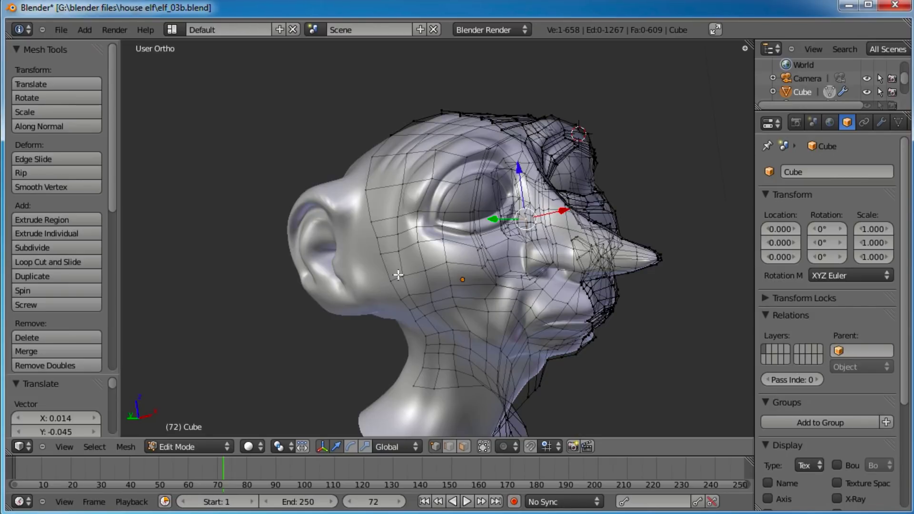
middle_drag(323, 266, 299, 265)
middle_drag(416, 230, 556, 190)
middle_drag(492, 227, 435, 244)
Step: Reposition two vertices at the base of the earlobe, where the ear meets the head
scroll(490, 281, up, 3)
middle_drag(509, 279, 445, 368)
scroll(514, 365, up, 4)
middle_drag(514, 364, 469, 286)
shift+middle_drag(459, 329, 516, 413)
right_click(413, 316)
key(g)
click(423, 273)
right_click(474, 288)
key(g)
click(463, 245)
Step: Reposition two more vertices on the head surface just below the earlobe
right_click(472, 308)
key(g)
click(455, 348)
right_click(446, 353)
key(g)
click(441, 379)
Step: Nudge the last moved vertex in several small moves to smooth the transition from the earlobe into the head
middle_drag(416, 343, 581, 332)
key(g)
click(585, 332)
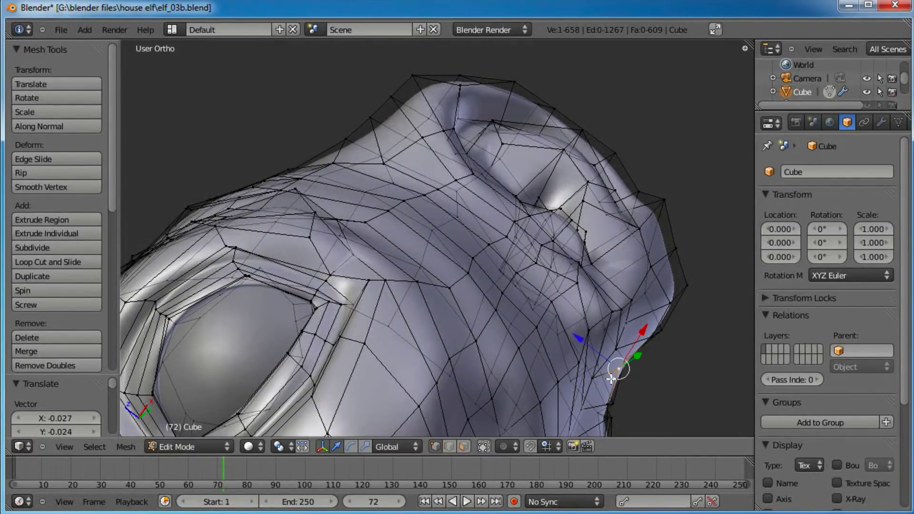
key(g)
click(611, 343)
key(g)
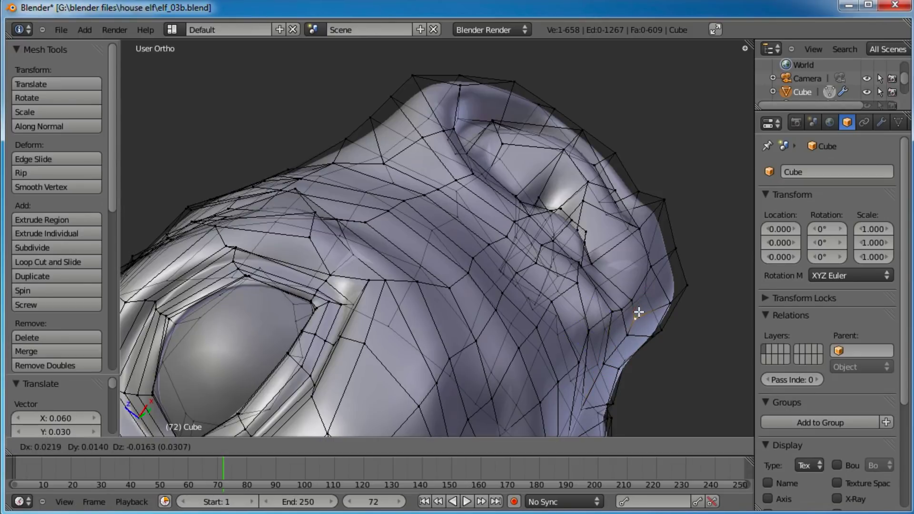
click(630, 333)
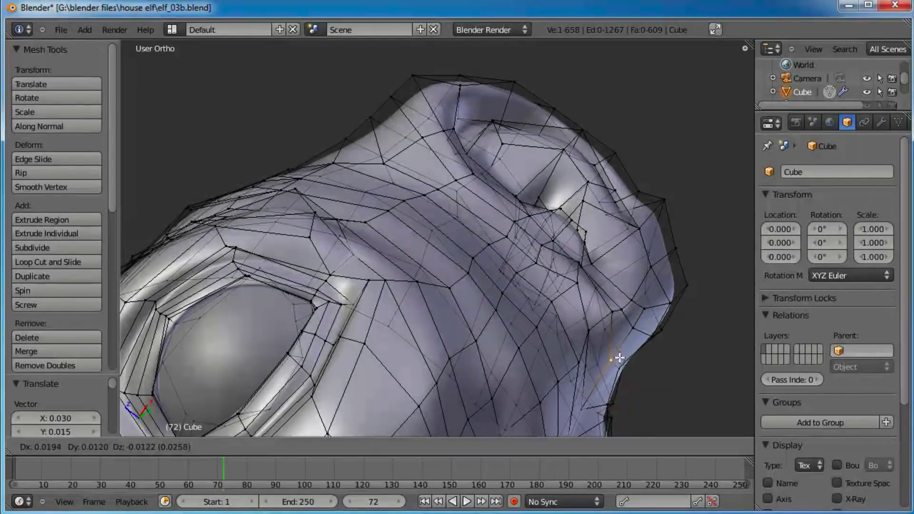
click(603, 372)
middle_drag(603, 372, 487, 254)
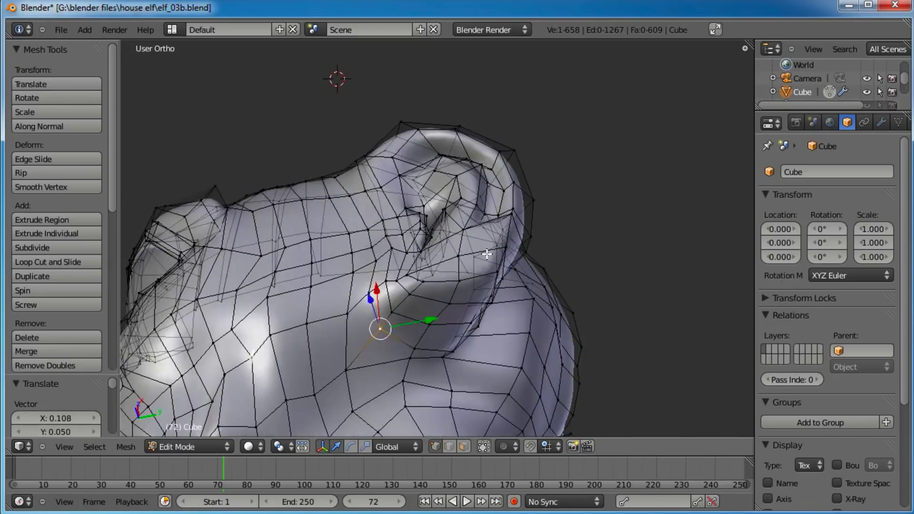
click(371, 366)
Step: Add a loop cut around the back side of the ear and slide it slightly toward the outer rim
middle_drag(371, 367, 432, 363)
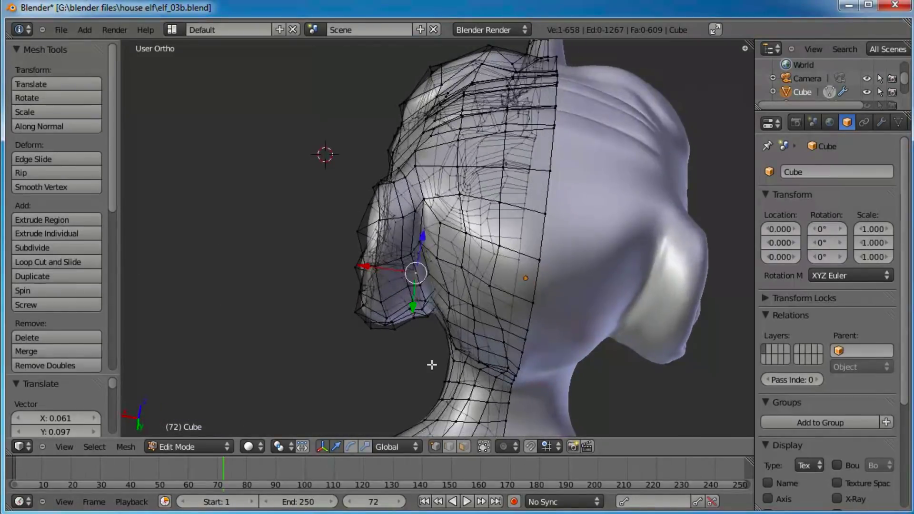
scroll(483, 338, up, 5)
middle_drag(483, 337, 423, 256)
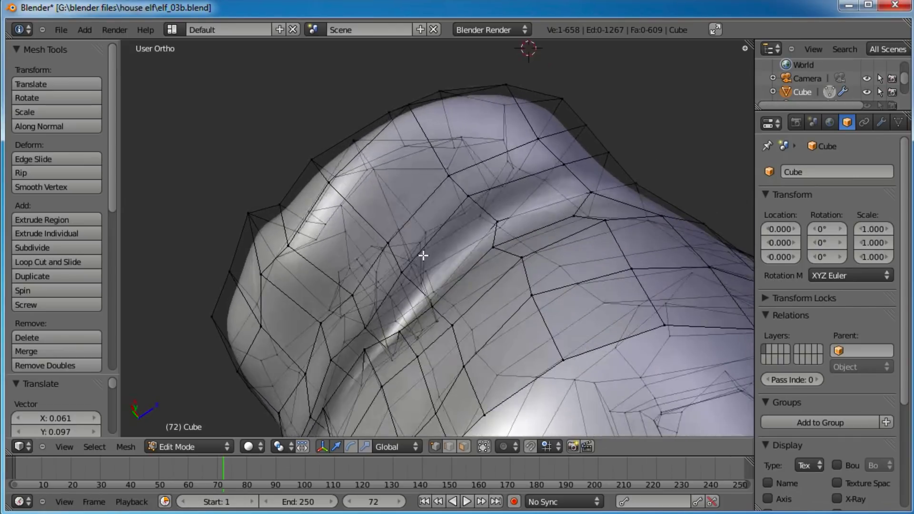
click(321, 257)
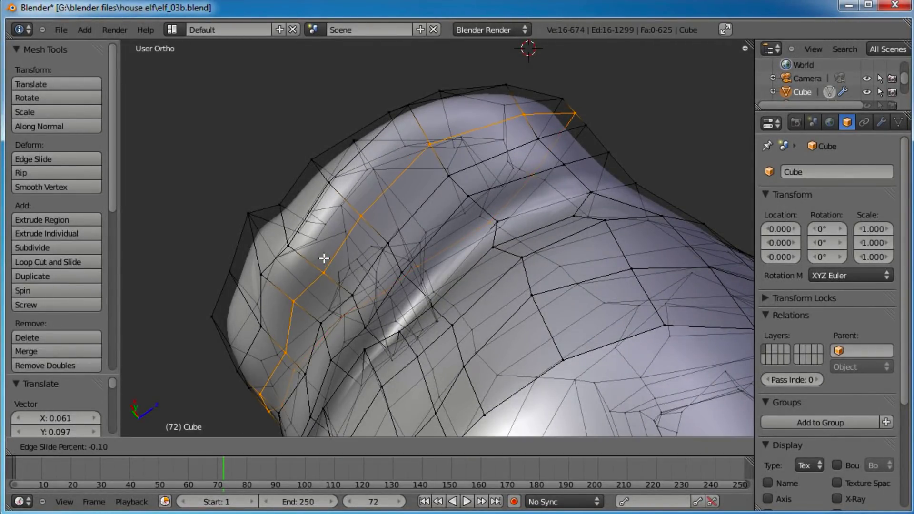
click(322, 254)
Step: Add a second loop cut along the inner side of the ear rim, slide it slightly, and deselect everything
middle_drag(353, 216, 432, 251)
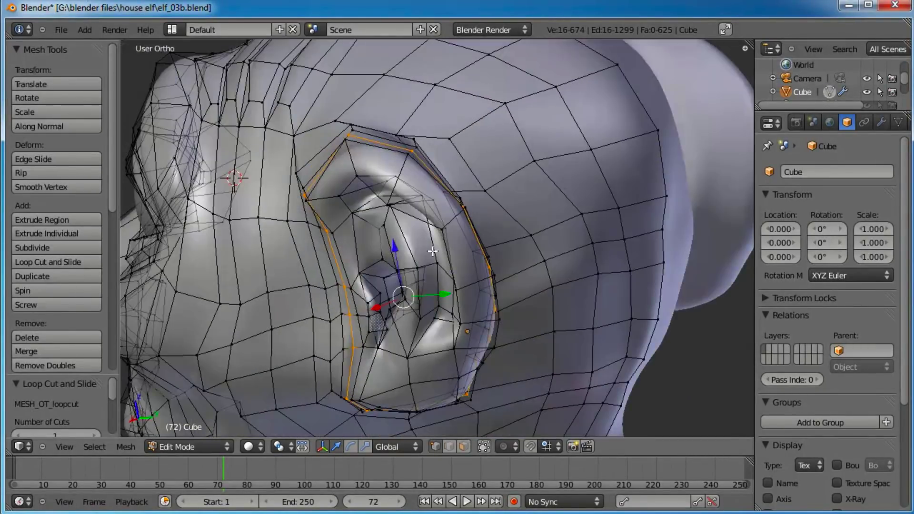
click(396, 169)
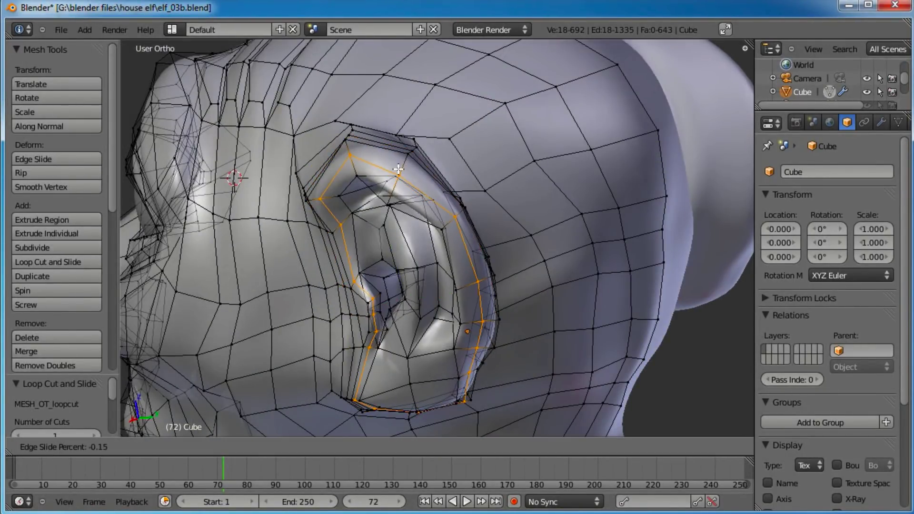
click(399, 170)
scroll(399, 170, down, 2)
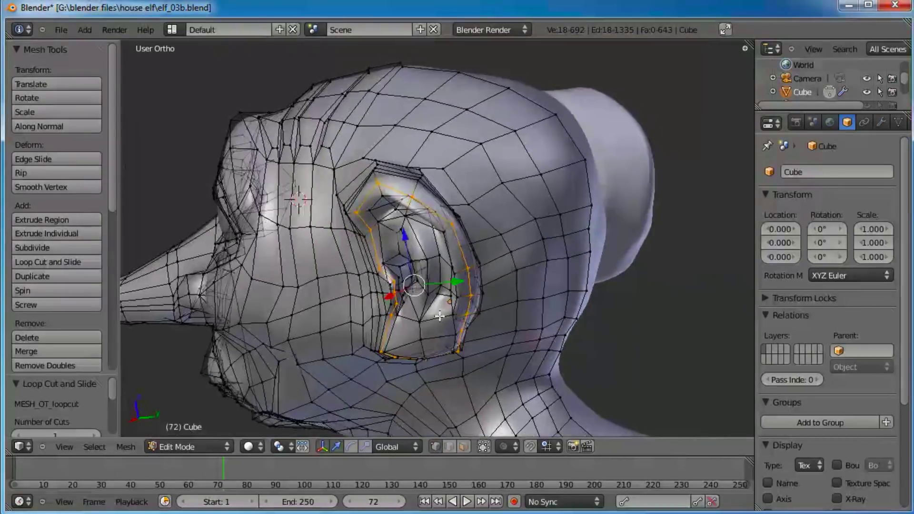
middle_drag(399, 170, 528, 180)
key(a)
scroll(475, 181, down, 3)
middle_drag(352, 183, 473, 209)
Step: Switch the head to Sculpt Mode and choose the Grab brush
click(201, 449)
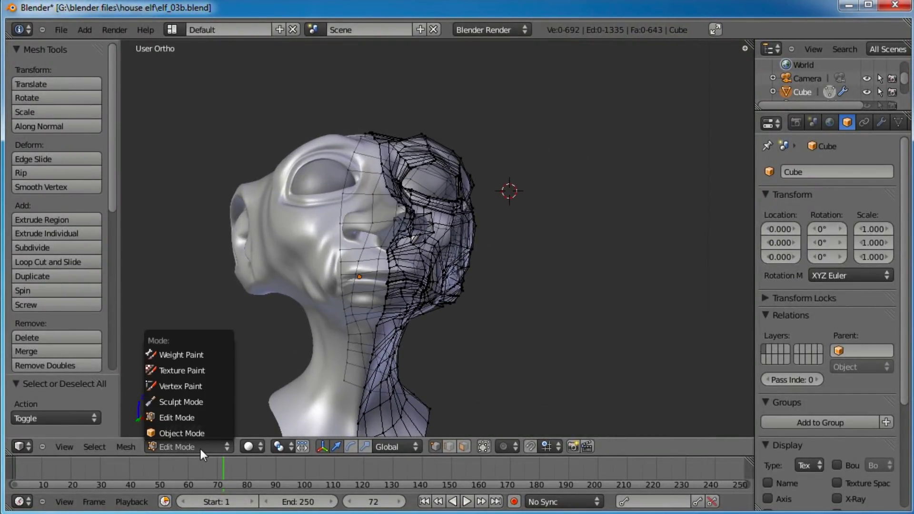
click(202, 403)
middle_drag(362, 248, 372, 289)
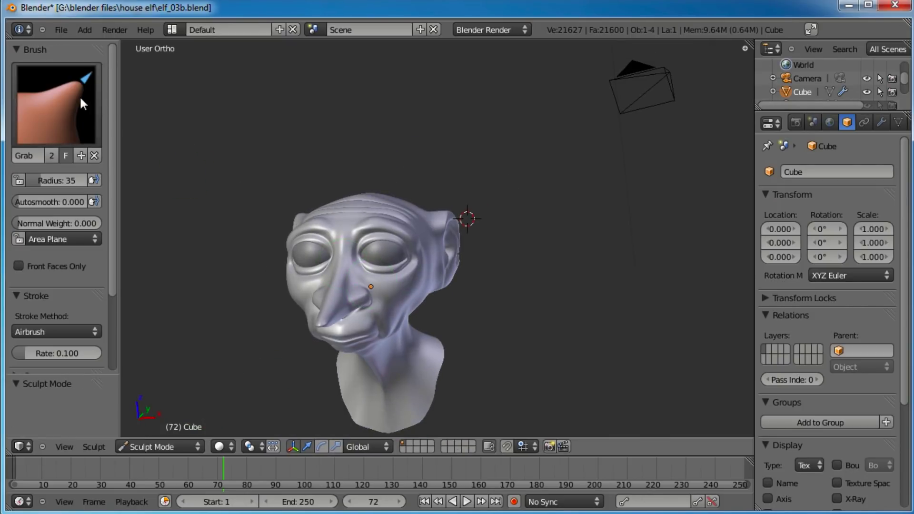
click(43, 102)
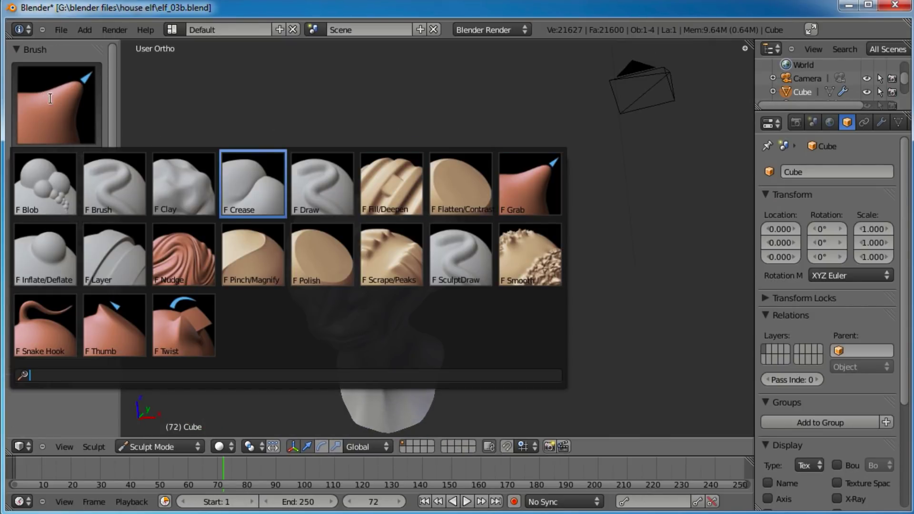
click(73, 104)
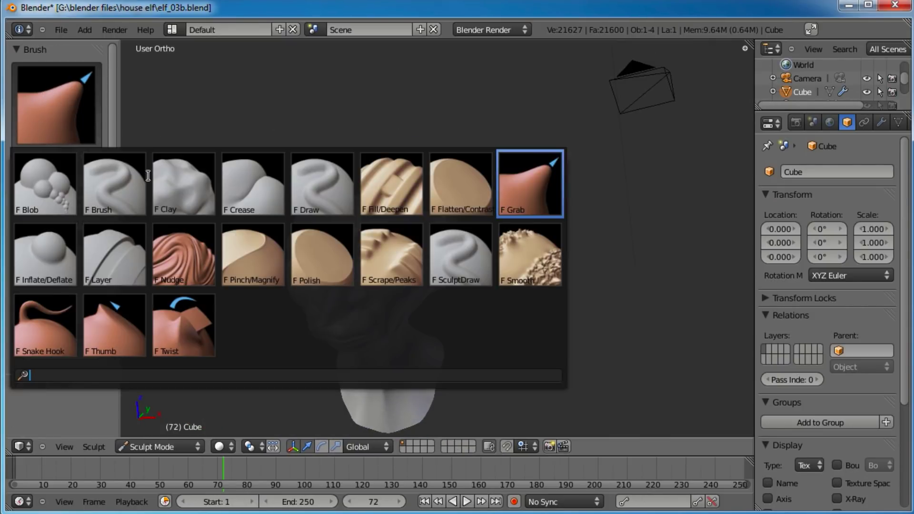
click(540, 197)
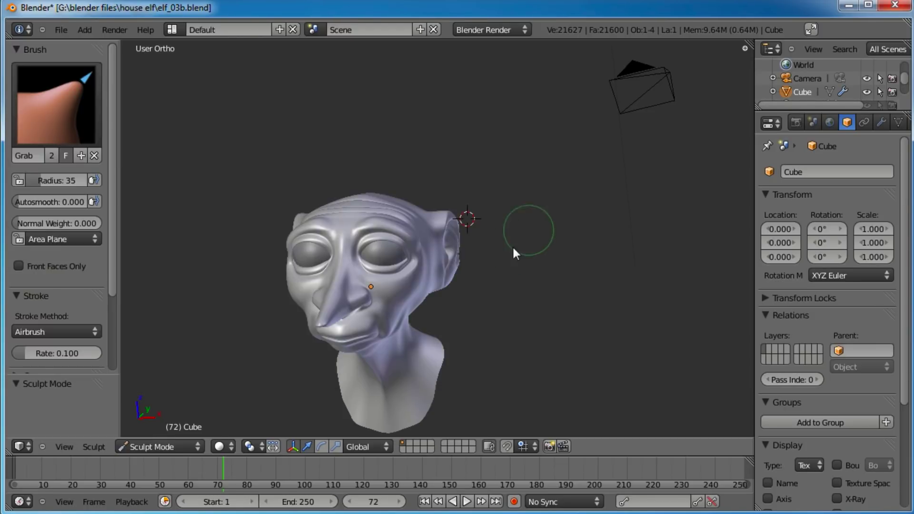
Step: Try pulling the ear's outer edge, front and tip with the Grab brush to make the ear larger
middle_drag(481, 287, 445, 249)
mouse_move(446, 225)
mouse_down()
mouse_move(455, 216)
mouse_move(449, 224)
mouse_move(467, 222)
mouse_move(464, 243)
mouse_up()
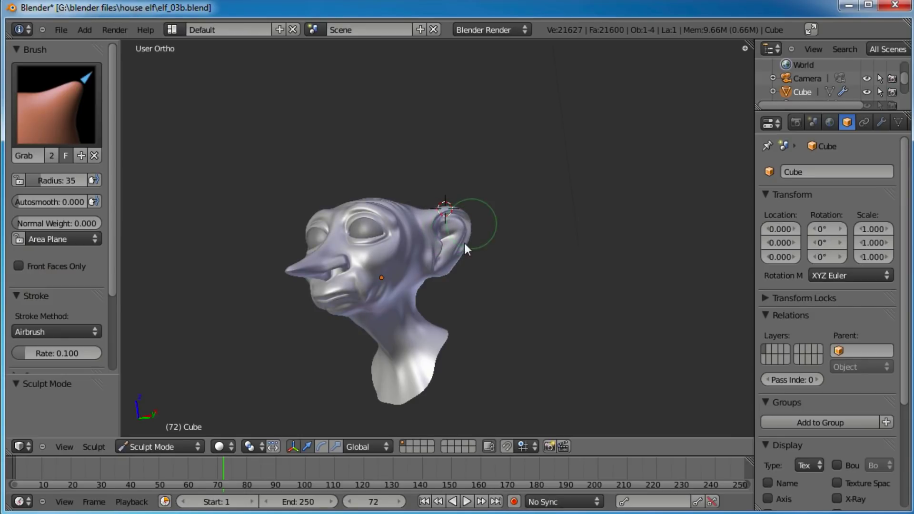
middle_drag(470, 264, 415, 235)
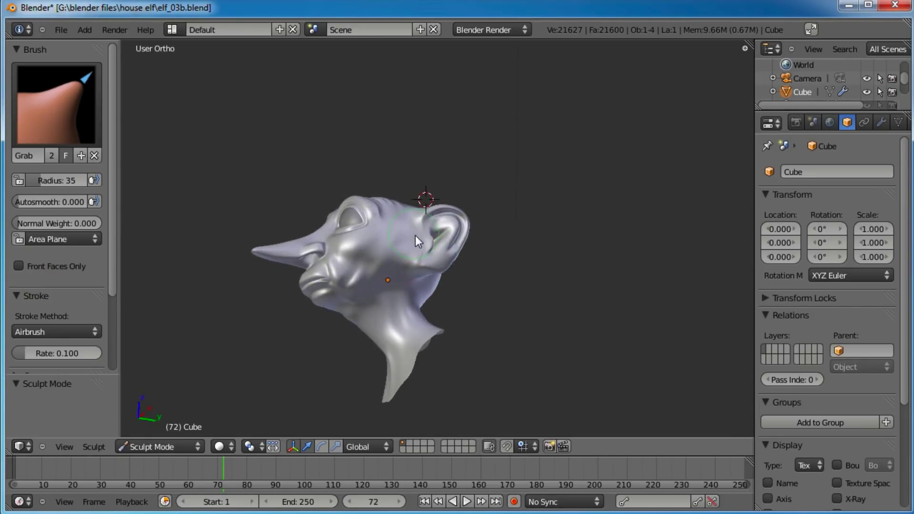
mouse_move(428, 261)
mouse_down()
mouse_move(420, 234)
mouse_move(437, 240)
mouse_up()
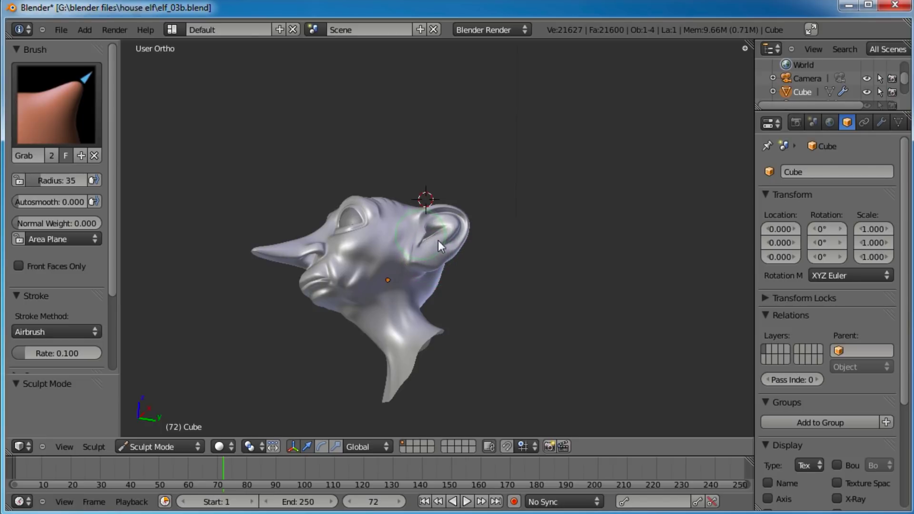
middle_drag(497, 229, 422, 253)
mouse_move(426, 218)
mouse_down()
mouse_move(455, 222)
mouse_move(410, 205)
mouse_up()
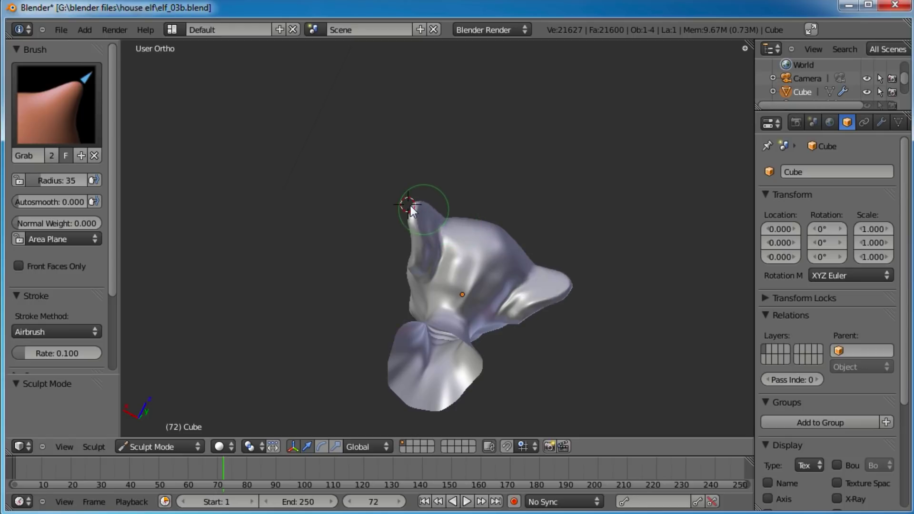
middle_drag(408, 252, 456, 217)
scroll(498, 344, up, 3)
middle_drag(498, 344, 542, 270)
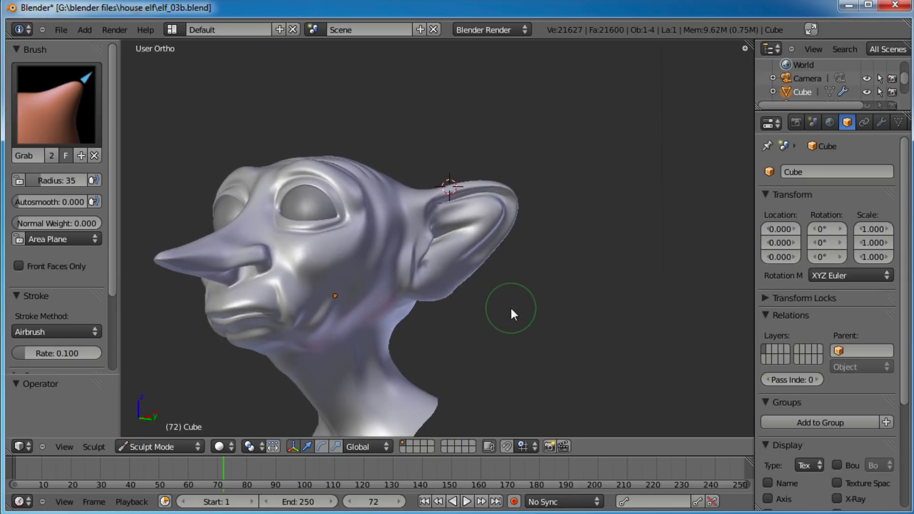
Step: Undo all the Grab strokes on the ear and return to Edit Mode
key(ctrl+z)
key(ctrl+z)
key(ctrl+z)
key(ctrl+z)
key(ctrl+z)
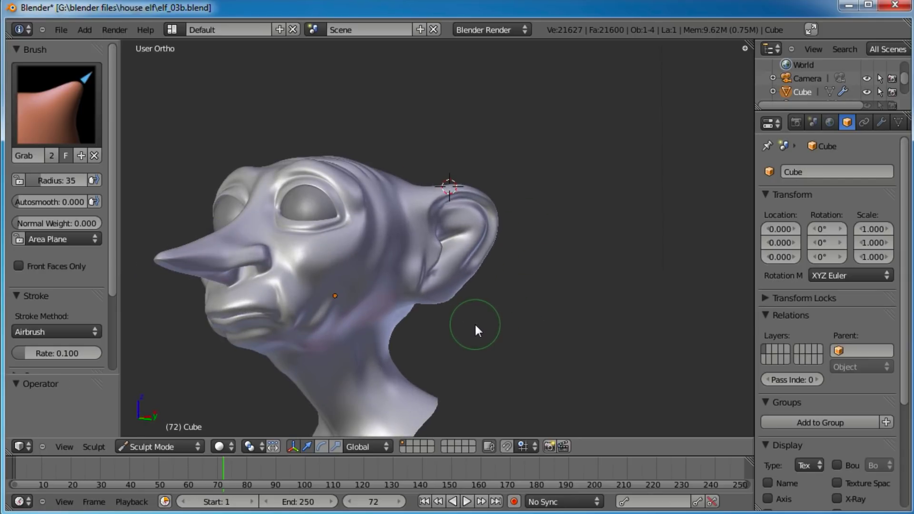
key(ctrl+z)
click(188, 446)
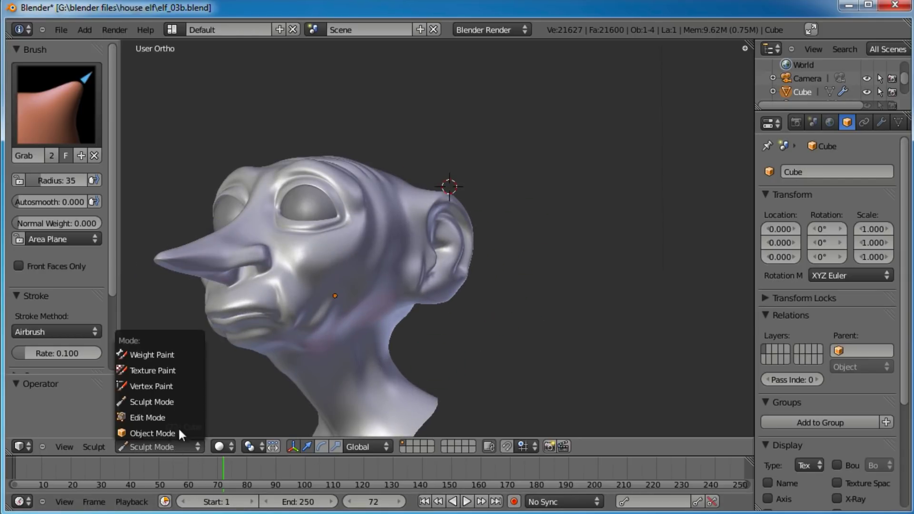
click(151, 447)
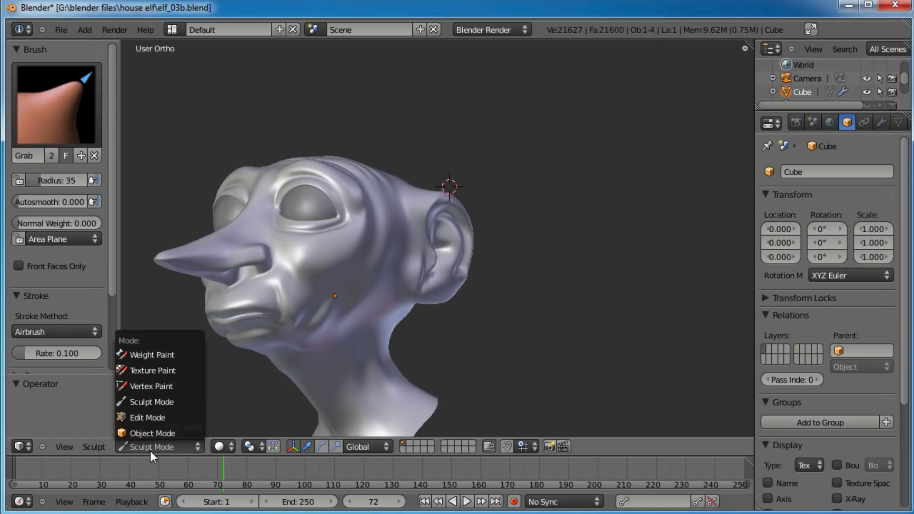
click(149, 417)
Step: Select the neighbouring edge loops that run along the ear's outer rim
scroll(402, 219, up, 7)
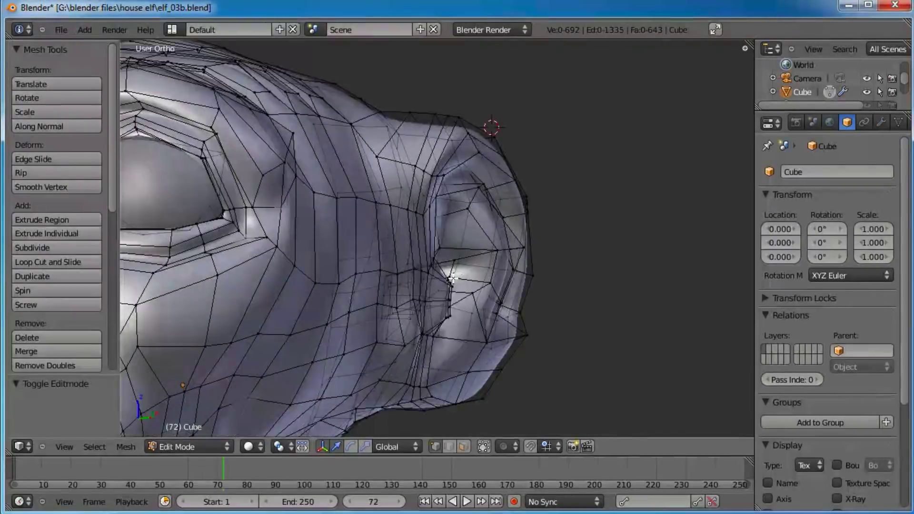
middle_drag(456, 222, 446, 204)
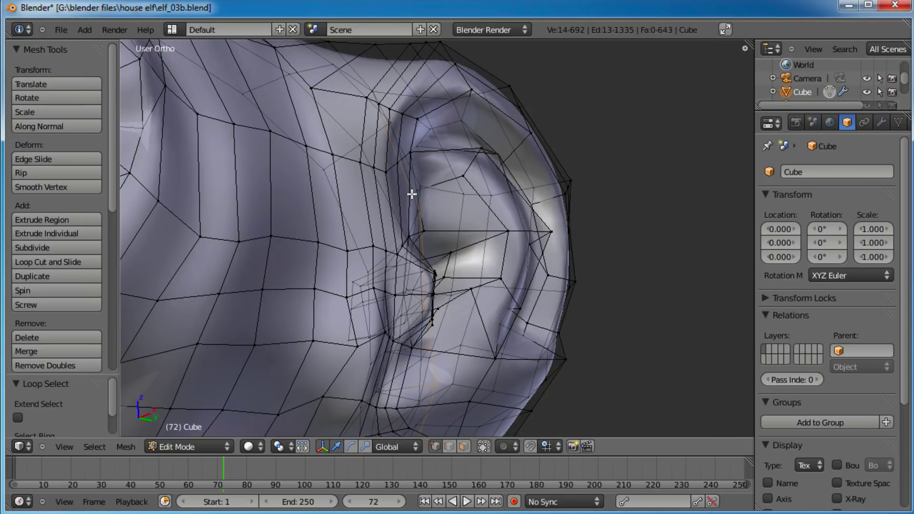
alt+right_click(410, 127)
alt+right_click(402, 137)
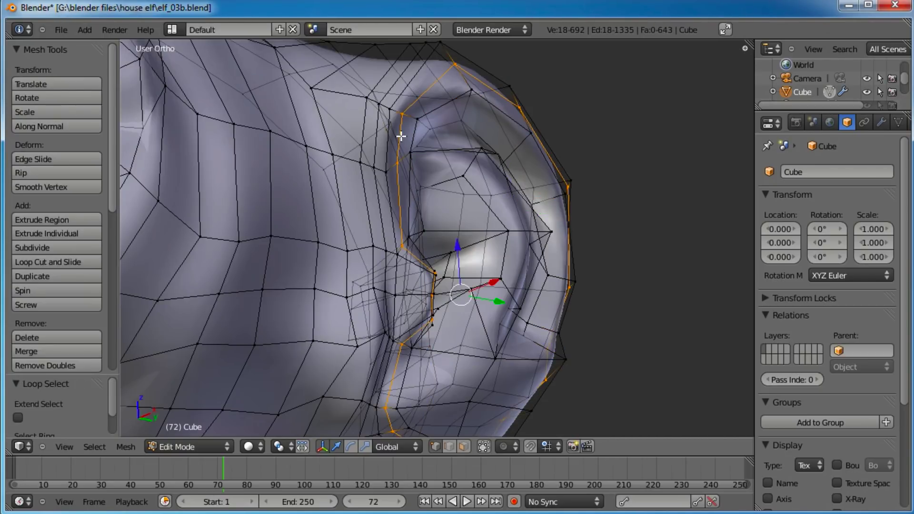
alt+shift+right_click(402, 84)
alt+shift+right_click(414, 87)
alt+shift+right_click(421, 75)
alt+shift+right_click(410, 66)
scroll(472, 189, down, 4)
middle_drag(473, 188, 414, 184)
scroll(446, 267, up, 4)
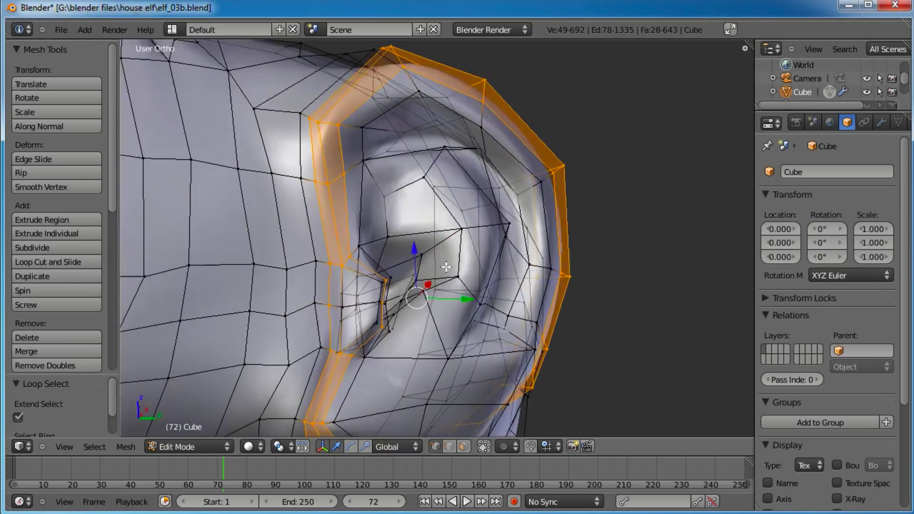
middle_drag(369, 320, 435, 301)
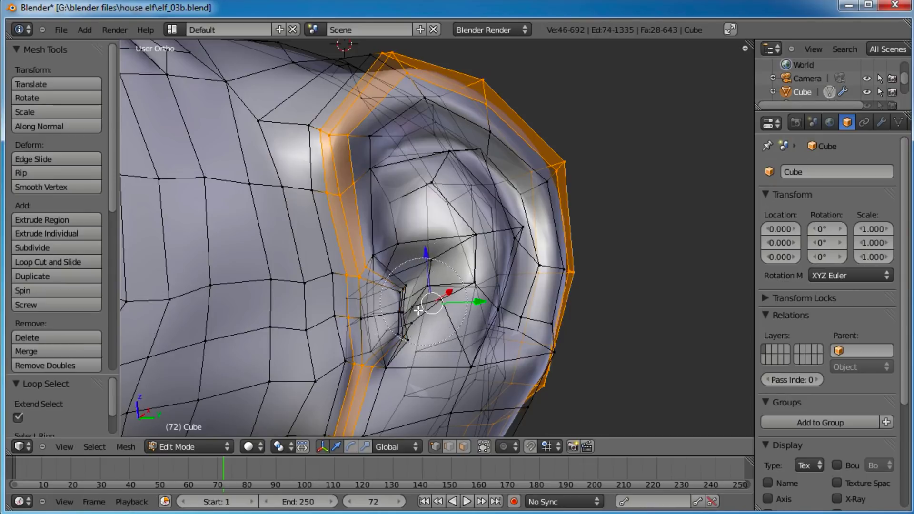
Step: Extend the rim selection with Circle Select over the ear's inner surfaces down to the earlobe
drag(400, 308, 423, 314)
mouse_move(404, 253)
mouse_down()
mouse_move(407, 164)
mouse_move(479, 149)
mouse_move(509, 214)
mouse_move(507, 342)
mouse_move(402, 390)
mouse_up()
middle_drag(411, 366, 479, 258)
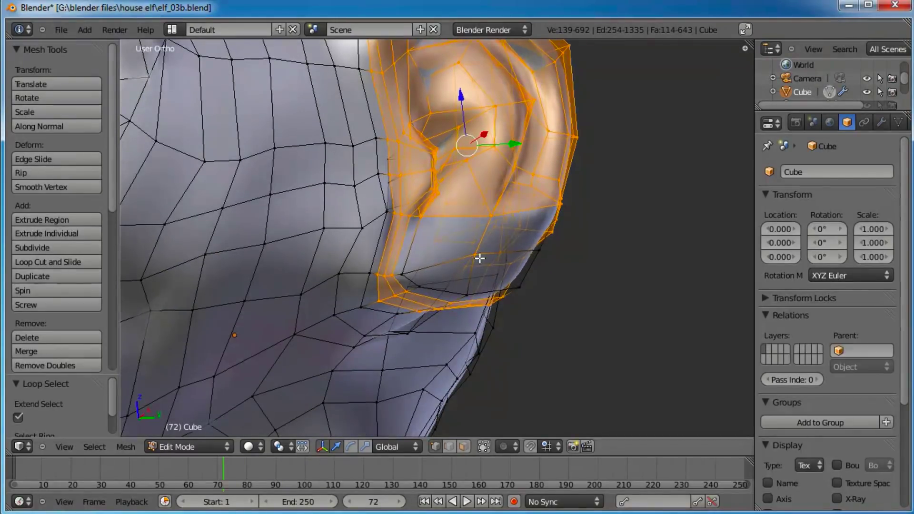
scroll(476, 264, up, 2)
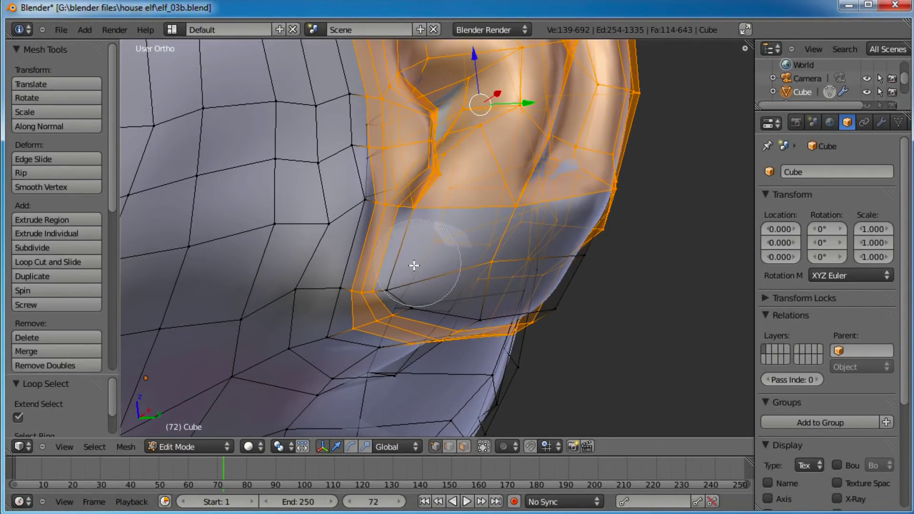
drag(523, 286, 566, 267)
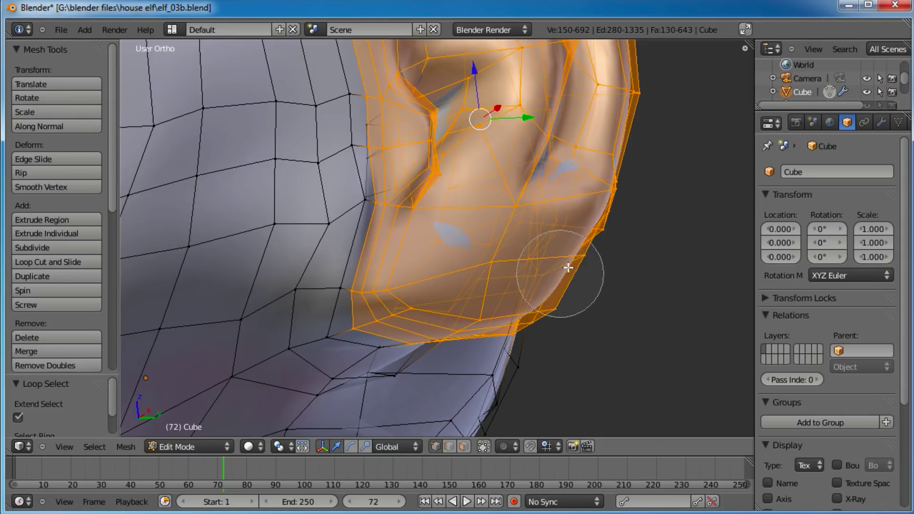
right_click(564, 199)
right_click(565, 202)
key(ctrl+z)
Step: Deselect the unwanted head vertices behind the ear with Circle Select, leaving only the ear selected
scroll(614, 228, down, 5)
middle_drag(605, 298, 508, 255)
middle_drag(516, 266, 469, 245)
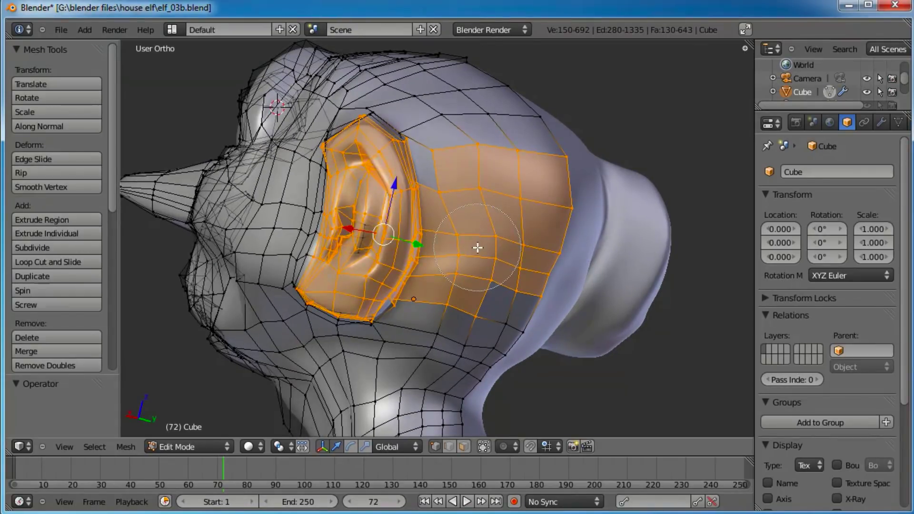
mouse_move(549, 154)
middle_down()
mouse_move(553, 182)
mouse_move(519, 306)
mouse_move(471, 373)
mouse_move(479, 244)
mouse_move(469, 144)
middle_up()
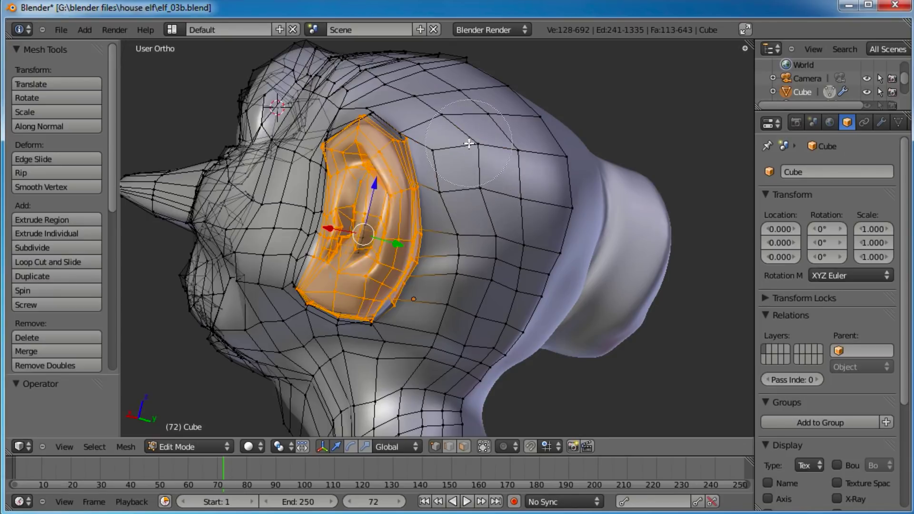
Step: Remove the edge loop nearest the head at the back of the ear from the selection
middle_drag(539, 225, 369, 179)
scroll(431, 252, up, 4)
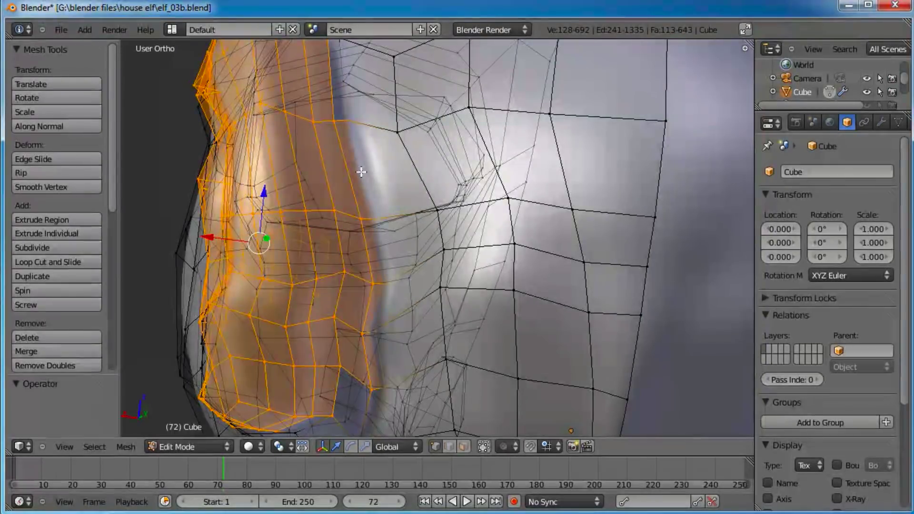
alt+shift+right_click(361, 172)
alt+shift+right_click(352, 187)
middle_drag(351, 187, 433, 268)
scroll(593, 242, up, 3)
Step: In top view, set the pivot point to 3D Cursor and proportional editing to Connected
key(KP_7)
scroll(455, 298, down, 3)
scroll(433, 269, up, 2)
scroll(433, 268, up, 2)
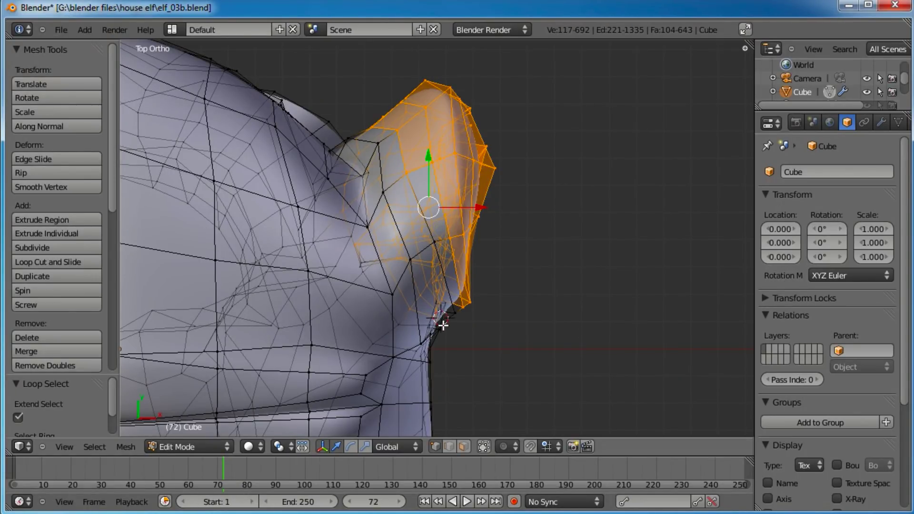
scroll(449, 329, down, 3)
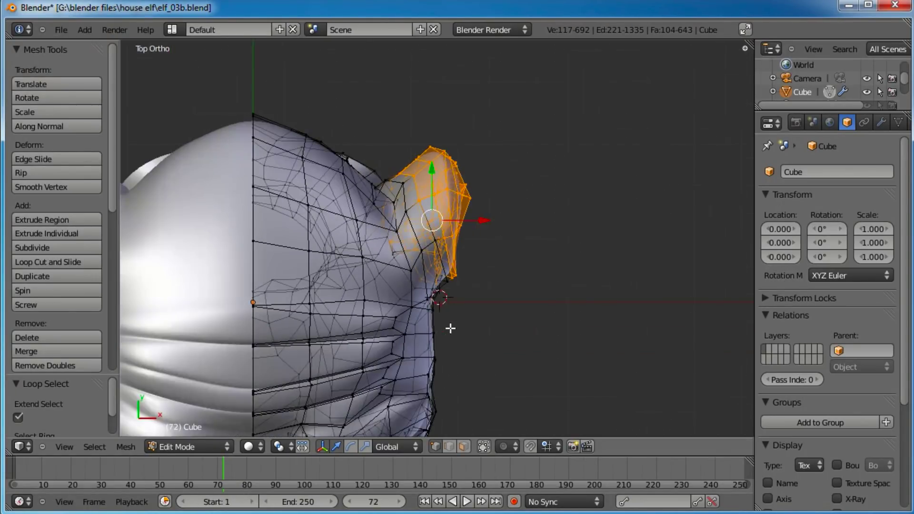
scroll(448, 328, up, 2)
click(275, 448)
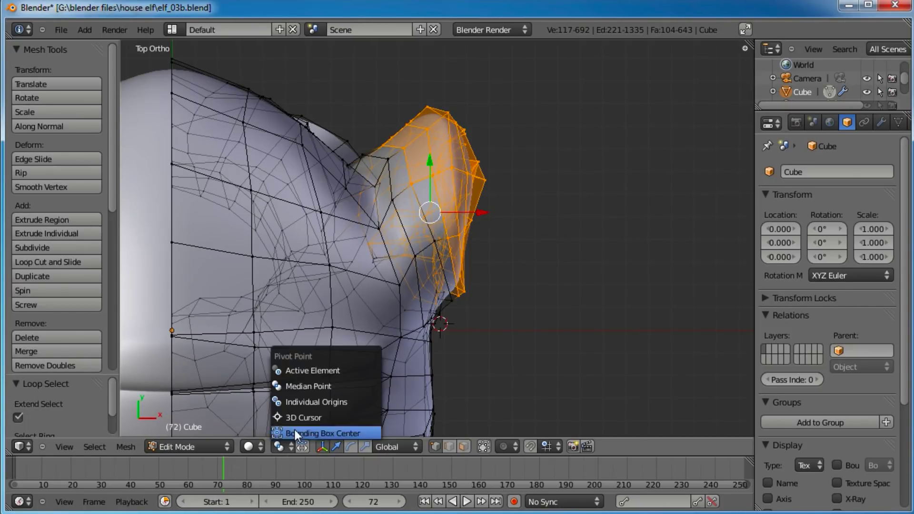
click(318, 417)
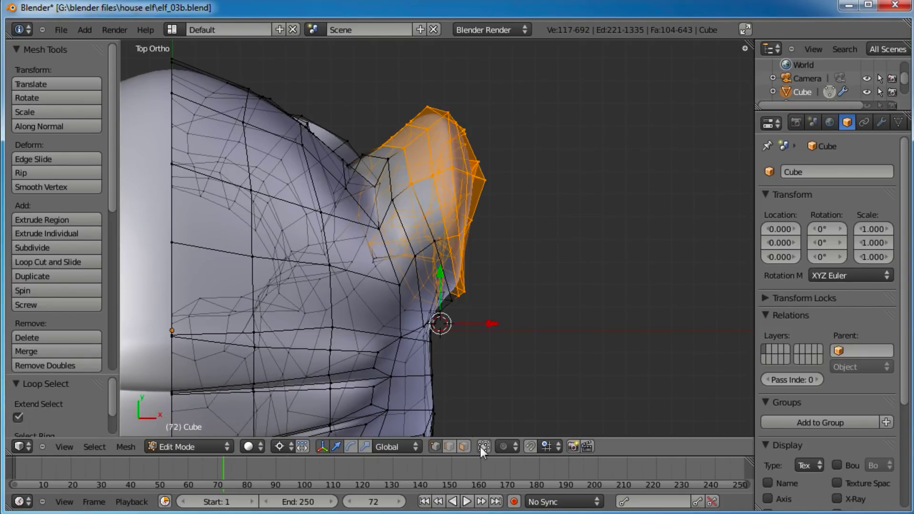
click(509, 446)
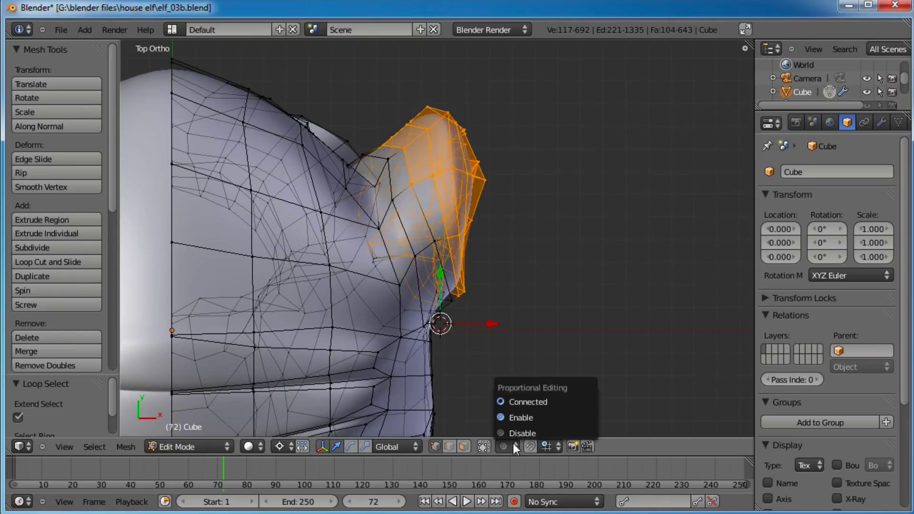
click(515, 400)
Step: Rotate the selected ear about 22° outward around the 3D cursor with a small proportional falloff
scroll(516, 231, down, 2)
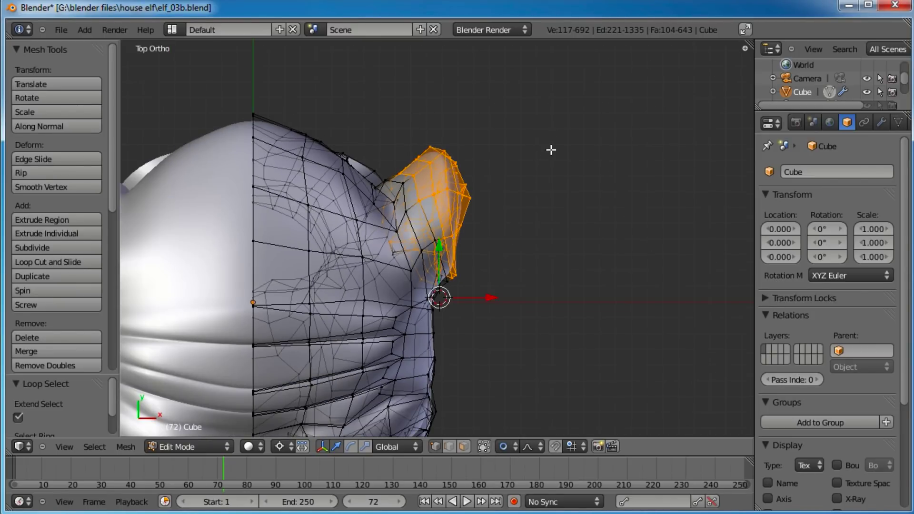
key(r)
scroll(578, 169, down, 1)
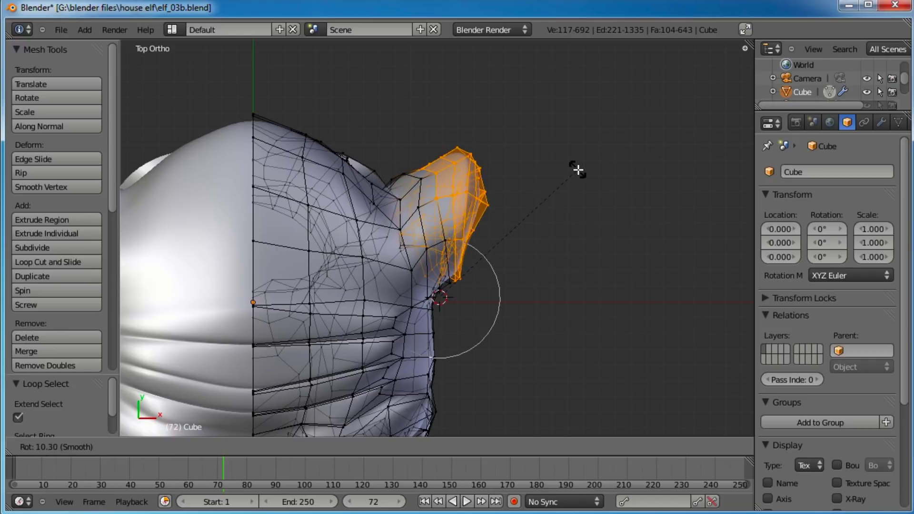
click(599, 202)
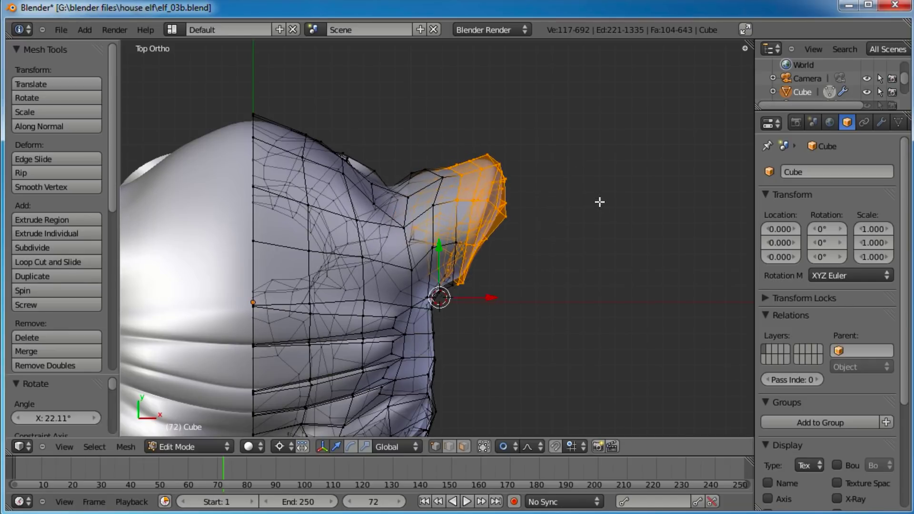
Step: Reposition the 3D cursor at the ear's front edge and rotate the ear selection about 15° further outward
click(468, 292)
click(473, 287)
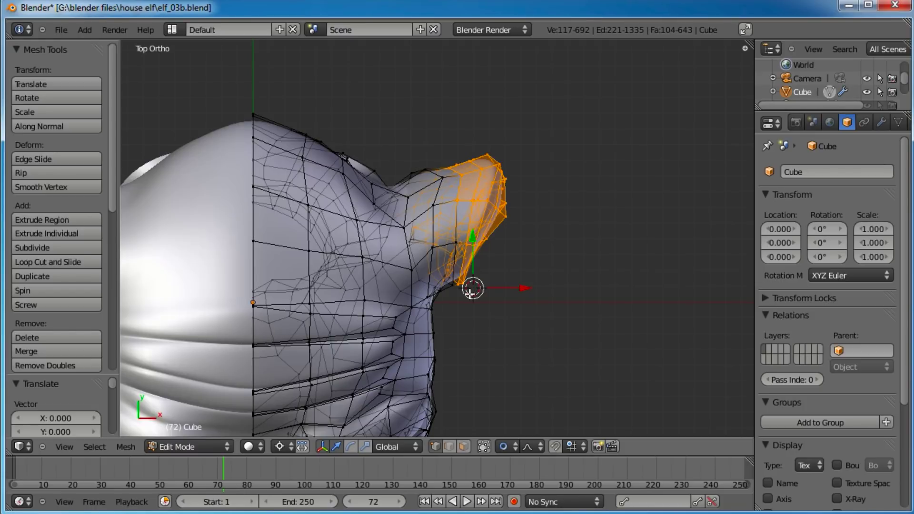
click(476, 307)
click(729, 387)
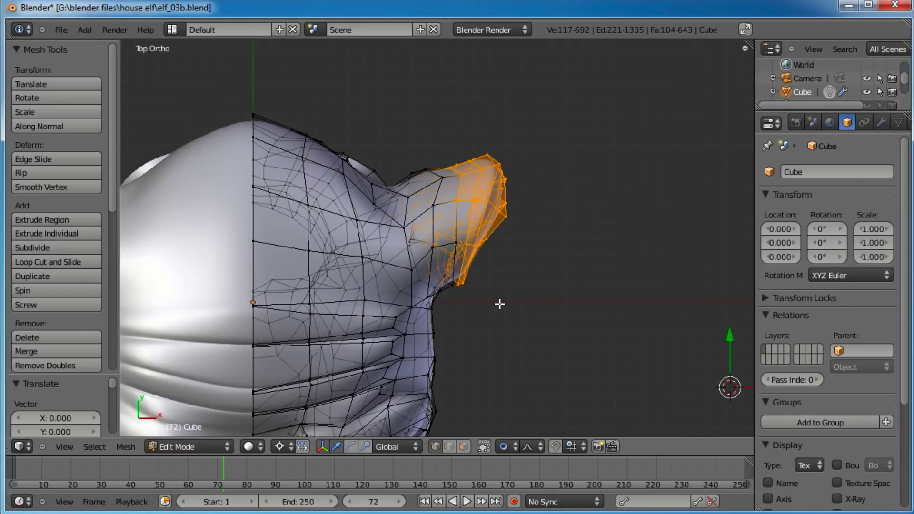
click(466, 290)
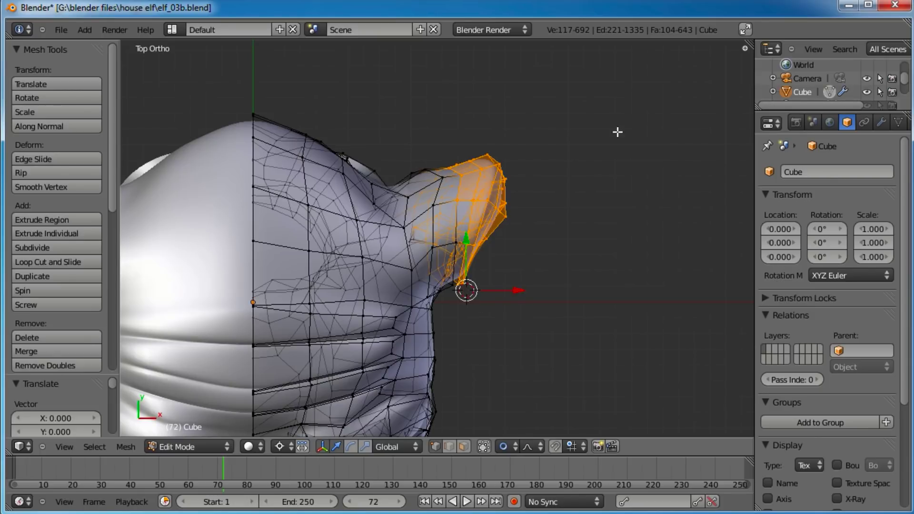
key(r)
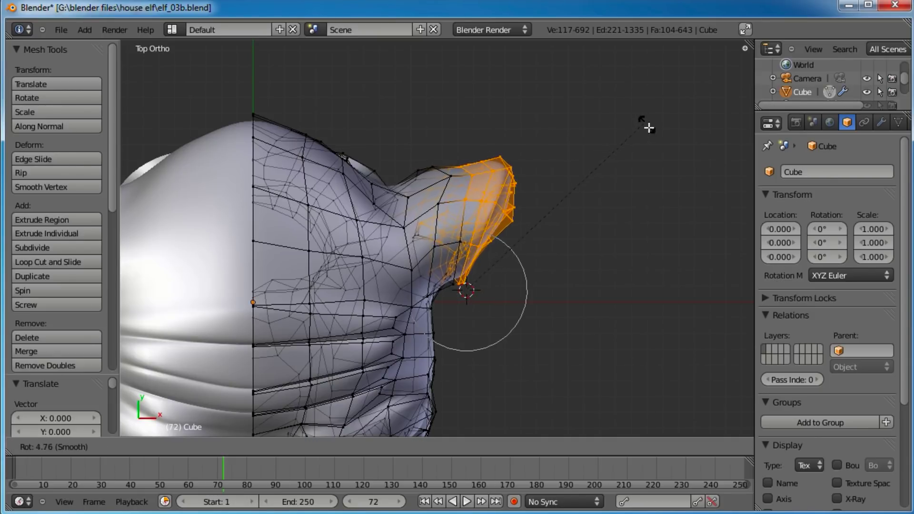
click(659, 159)
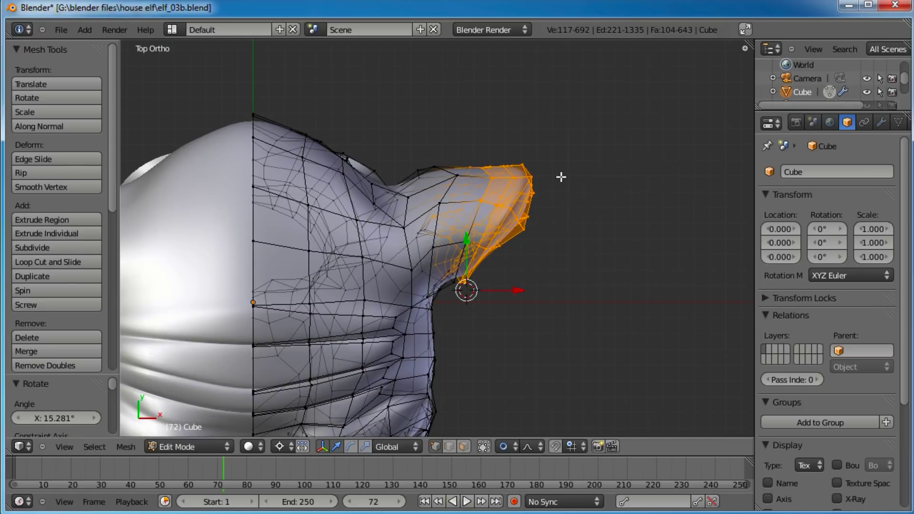
Step: Remove the innermost selected edge loop on the back of the ear from the selection
scroll(551, 179, up, 3)
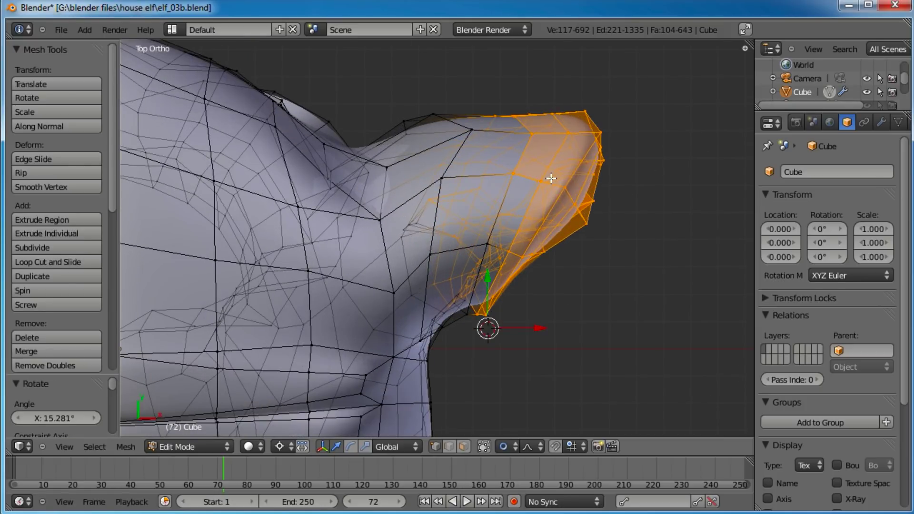
alt+shift+right_click(508, 194)
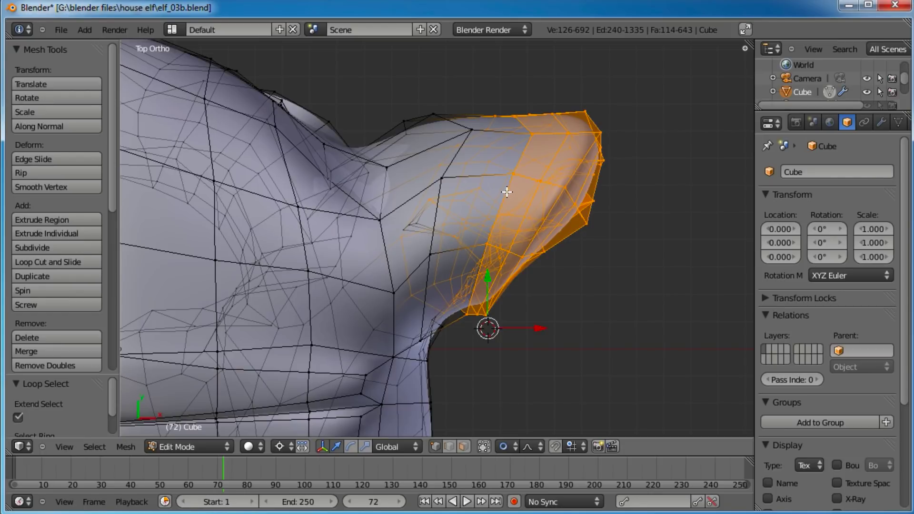
alt+shift+right_click(506, 192)
scroll(507, 192, down, 3)
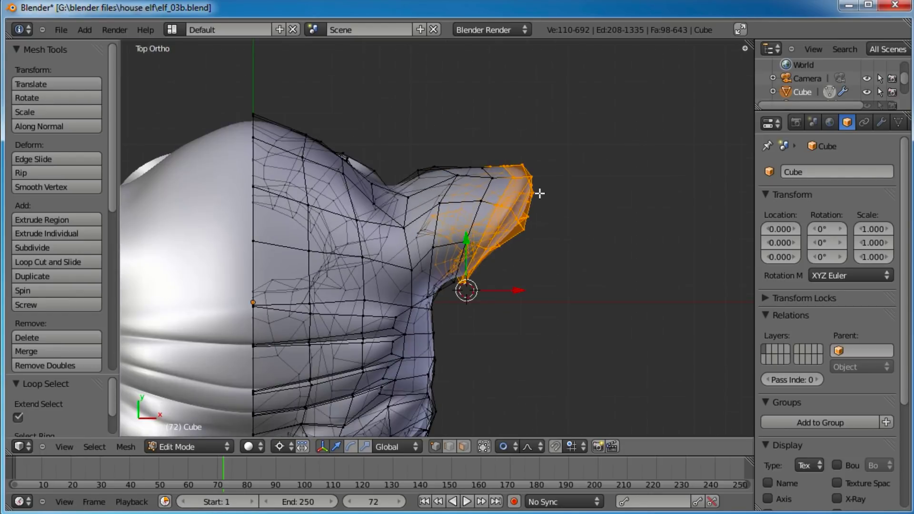
Step: Rotate the ear's outer part about 19° outward and move it by 0.023 in X and 0.045 in Y
key(r)
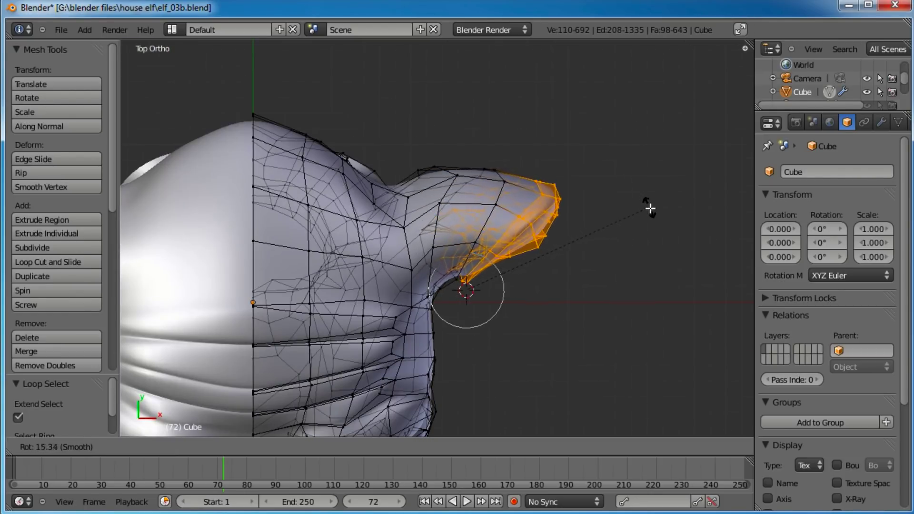
click(652, 211)
key(g)
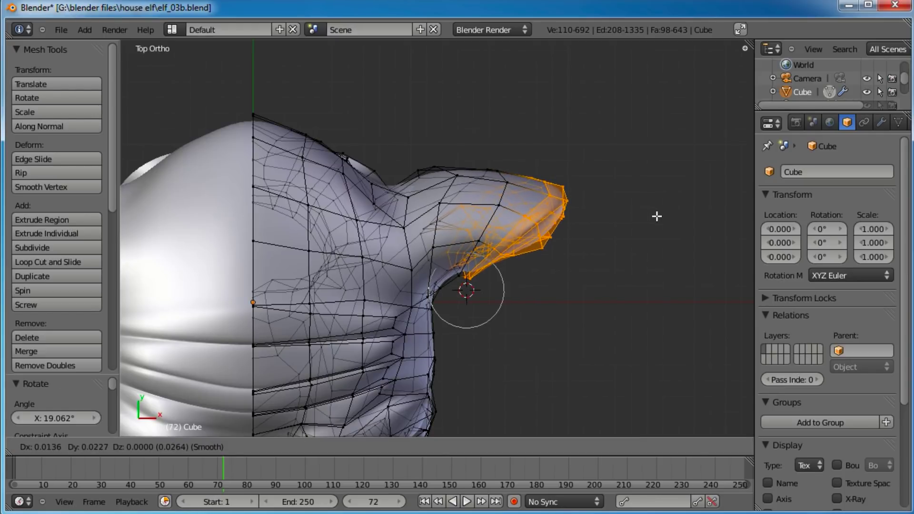
click(659, 212)
Step: Select the cluster of vertices in front of the ear opening, including those just inside it
middle_drag(659, 212, 490, 238)
scroll(514, 225, up, 5)
scroll(475, 247, up, 5)
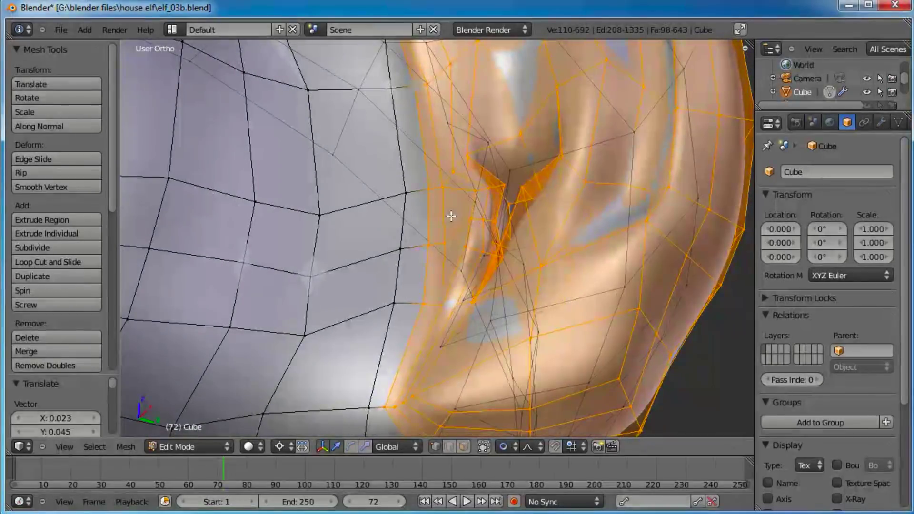
right_click(437, 188)
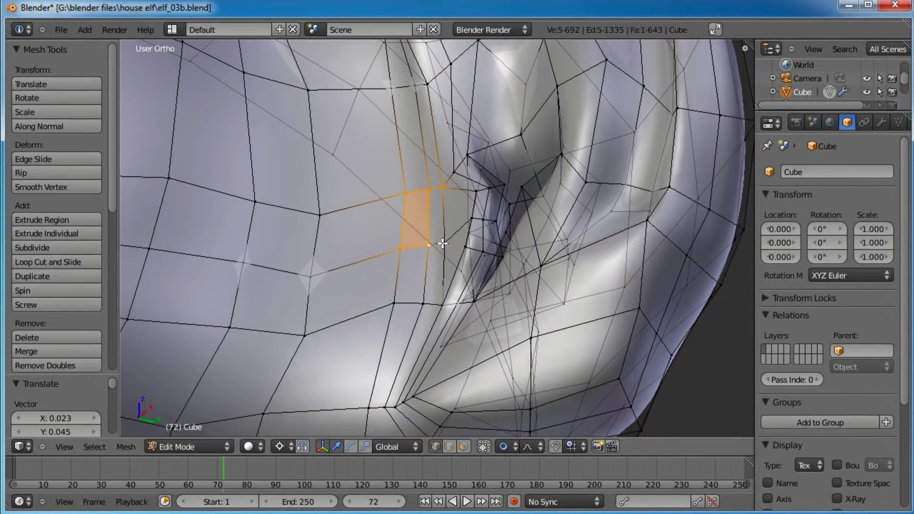
middle_drag(469, 214, 474, 260)
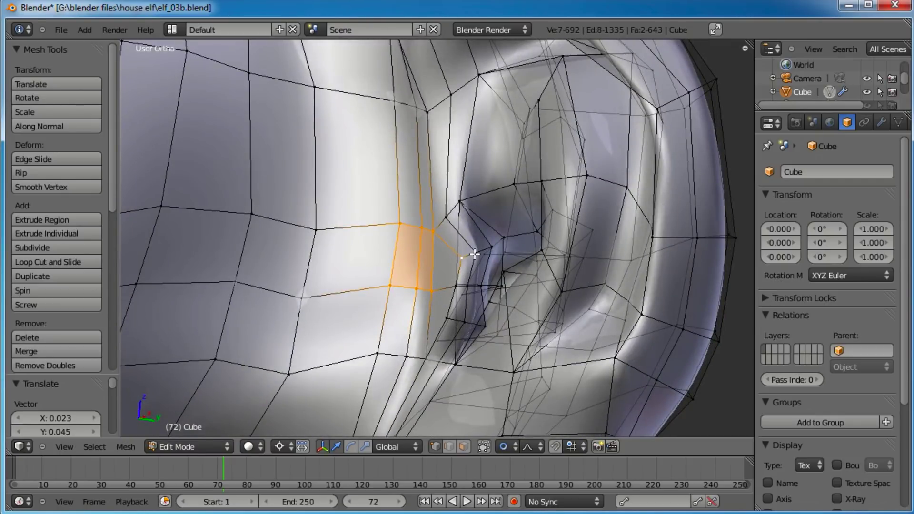
shift+right_click(470, 286)
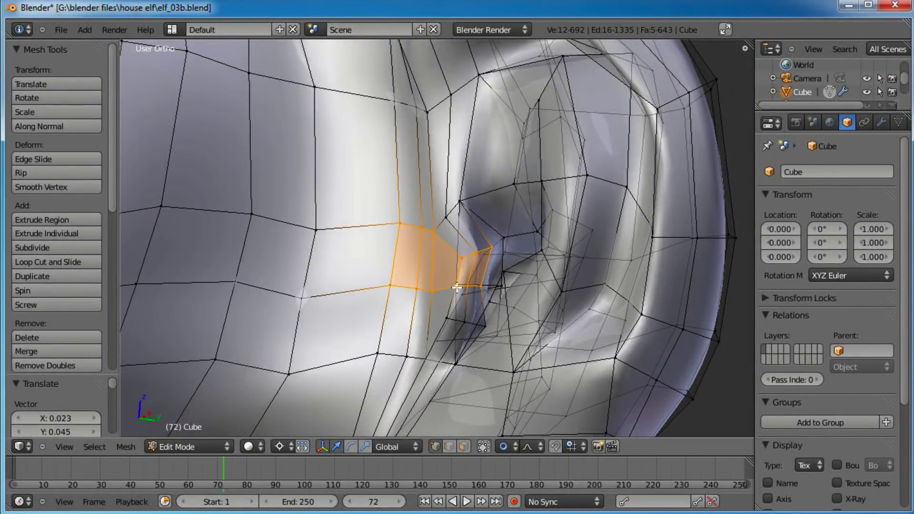
middle_drag(439, 316, 476, 273)
key(g)
scroll(517, 270, down, 5)
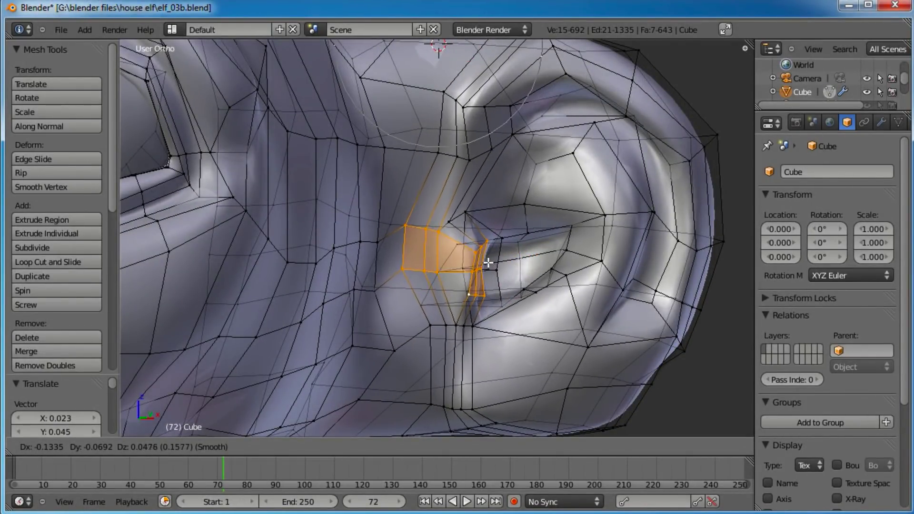
right_click(488, 262)
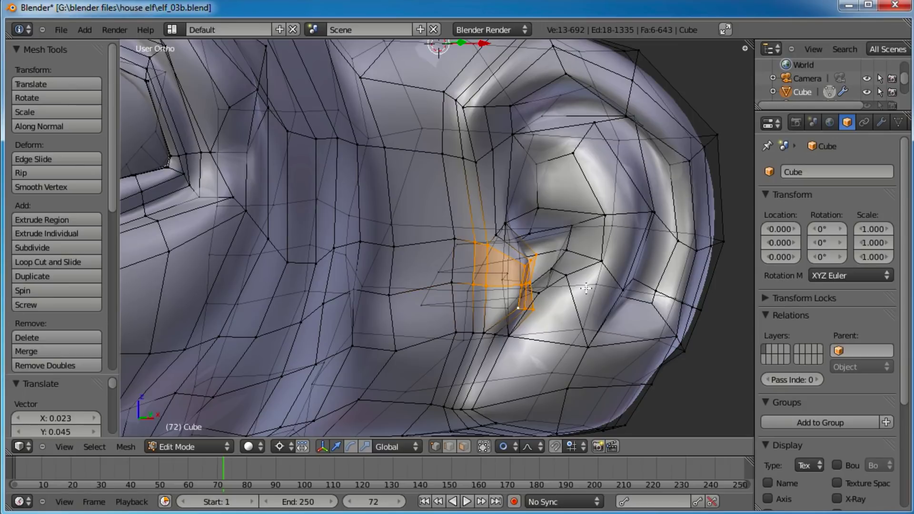
Step: Move the selected vertices in front of the ear opening by -0.151 in X and -0.078 in Y
key(g)
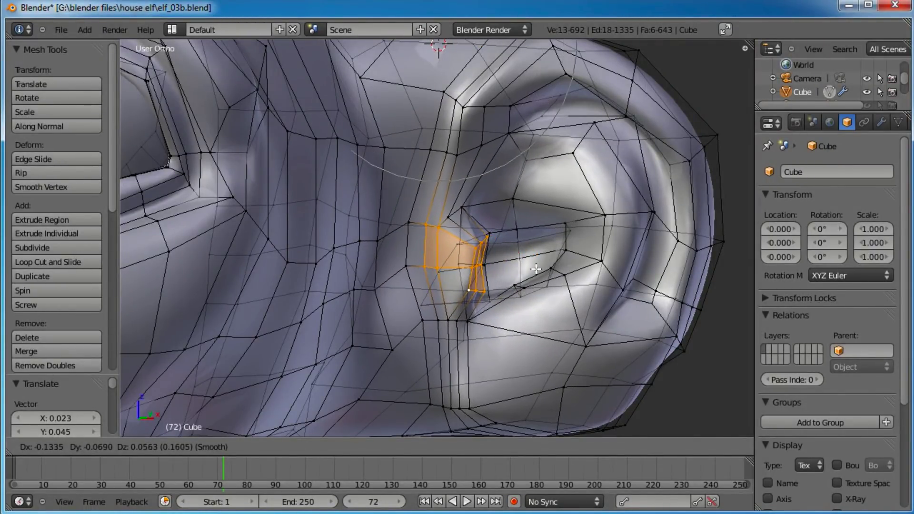
scroll(534, 267, down, 2)
click(527, 261)
Step: Pull the same vertices closer to the head by -0.077 in X and 0.001 in Y
scroll(449, 285, down, 3)
middle_drag(448, 285, 541, 293)
scroll(492, 263, down, 3)
key(g)
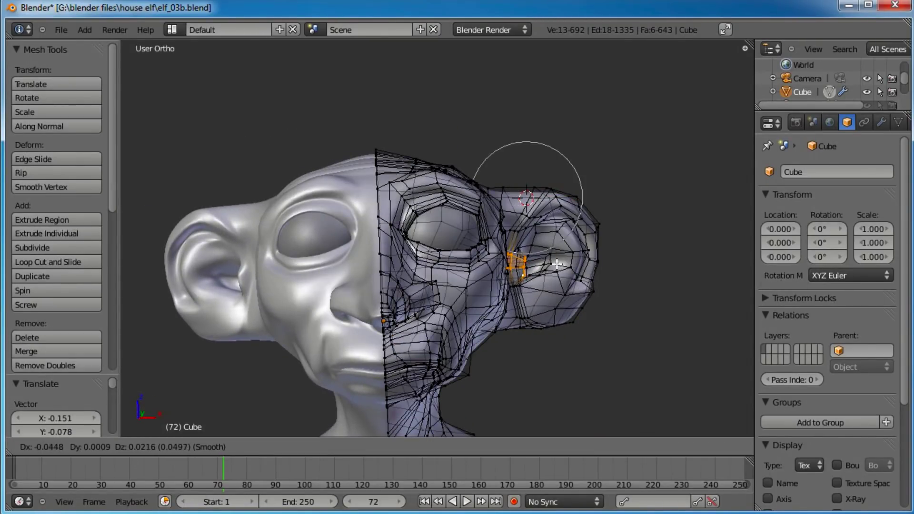
click(554, 265)
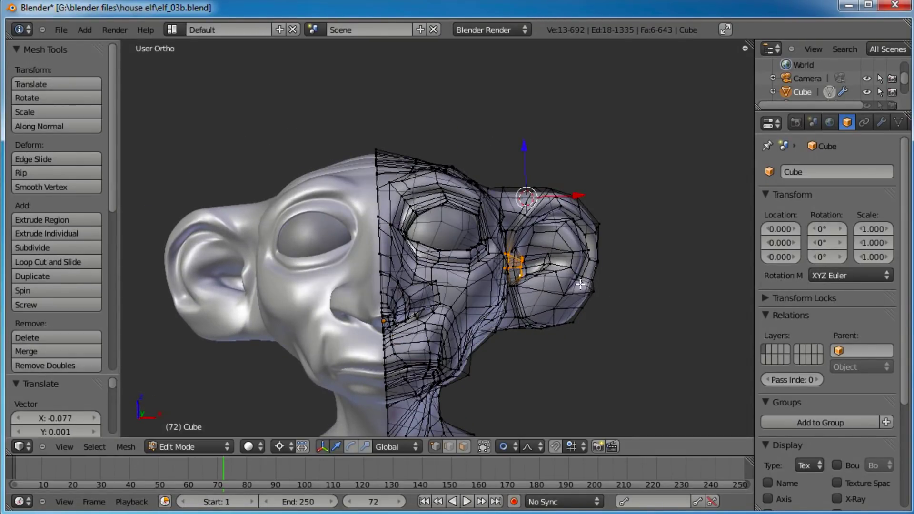
Step: Select the row of vertices at the ear's front edge just below the opening and move it toward the head
middle_drag(580, 284, 568, 297)
scroll(565, 303, up, 5)
right_click(566, 318)
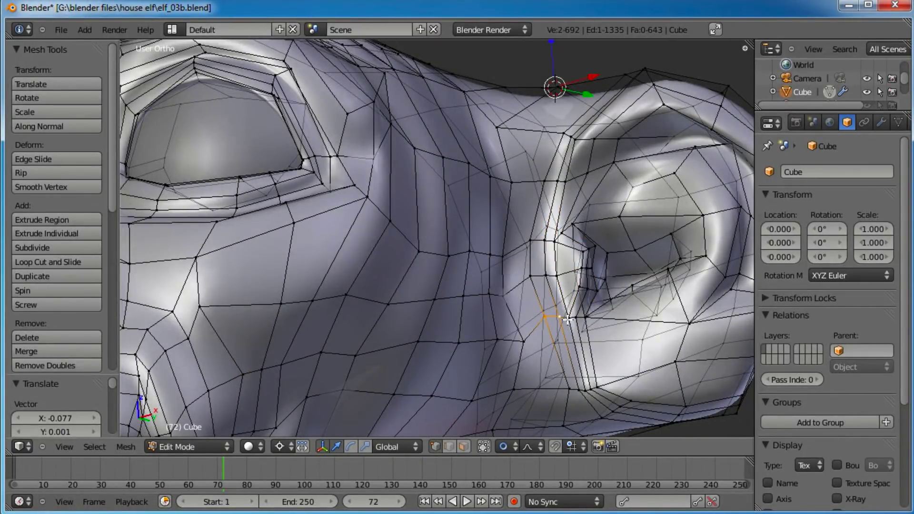
key(g)
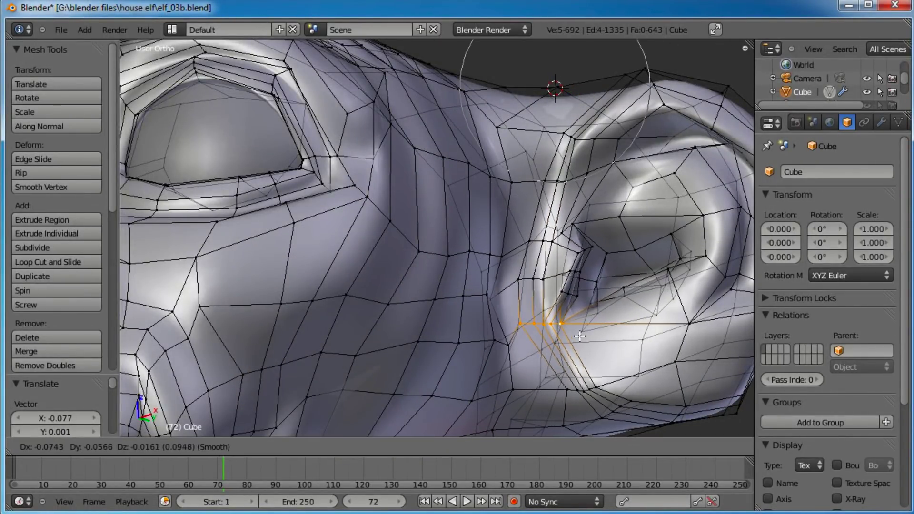
click(621, 355)
Step: Select the vertices where the front of the earlobe meets the head and move them inward toward the jaw
shift+middle_drag(621, 355, 614, 281)
key(a)
key(b)
drag(616, 282, 565, 303)
key(b)
drag(648, 301, 594, 331)
key(b)
right_click(566, 327)
shift+right_click(566, 327)
key(g)
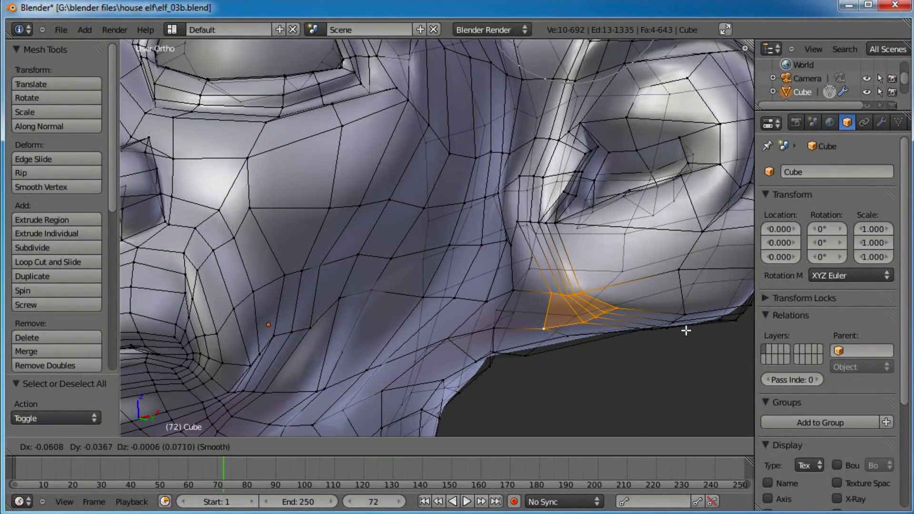
click(655, 330)
Step: Adjust the single vertex at the underside of the earlobe's base and check the head in front view
middle_drag(654, 330, 529, 252)
right_click(381, 180)
key(g)
click(373, 209)
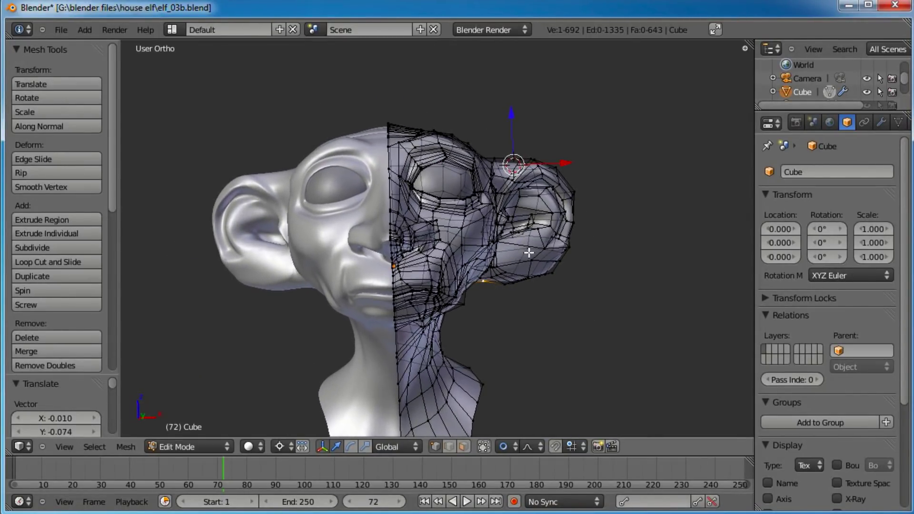
key(KP_1)
scroll(539, 250, up, 1)
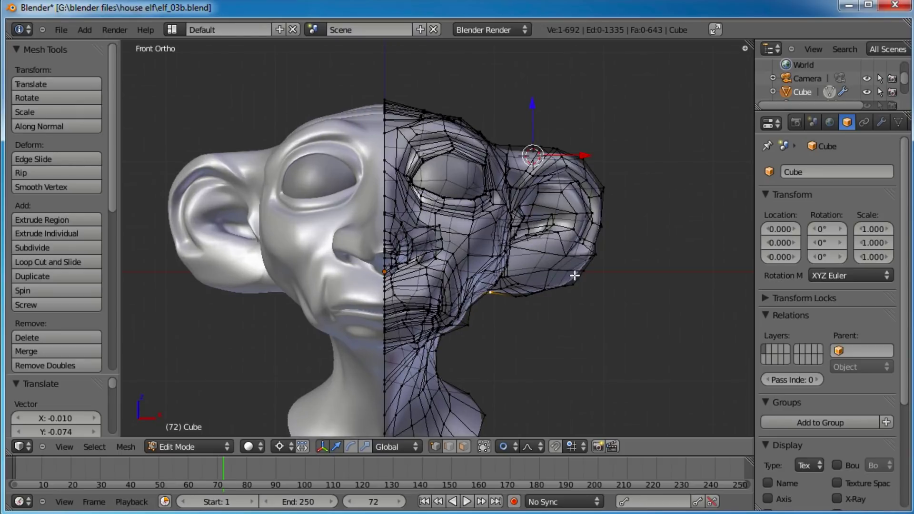
Step: Select the outer ear's vertices, rotate them about the lower ear base by 5.148° in front view and reposition them
key(a)
key(b)
drag(629, 106, 530, 283)
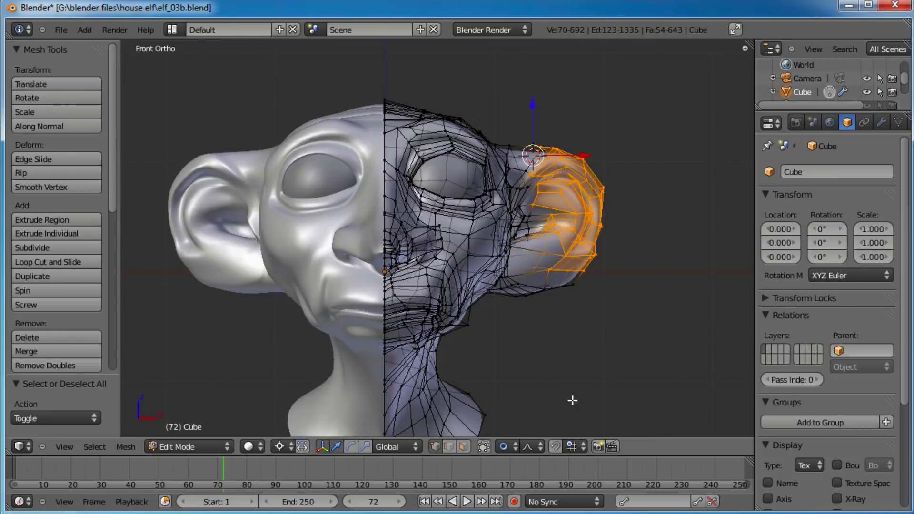
drag(562, 293, 563, 291)
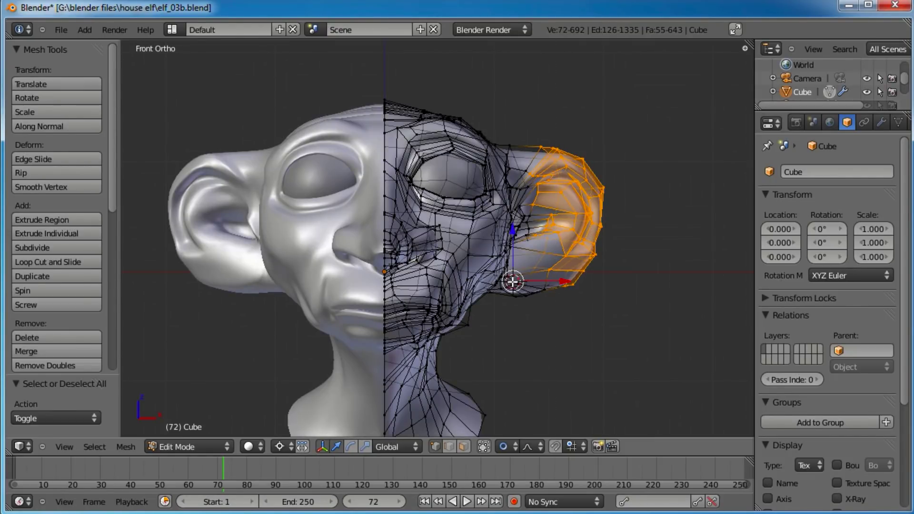
key(r)
click(678, 166)
key(g)
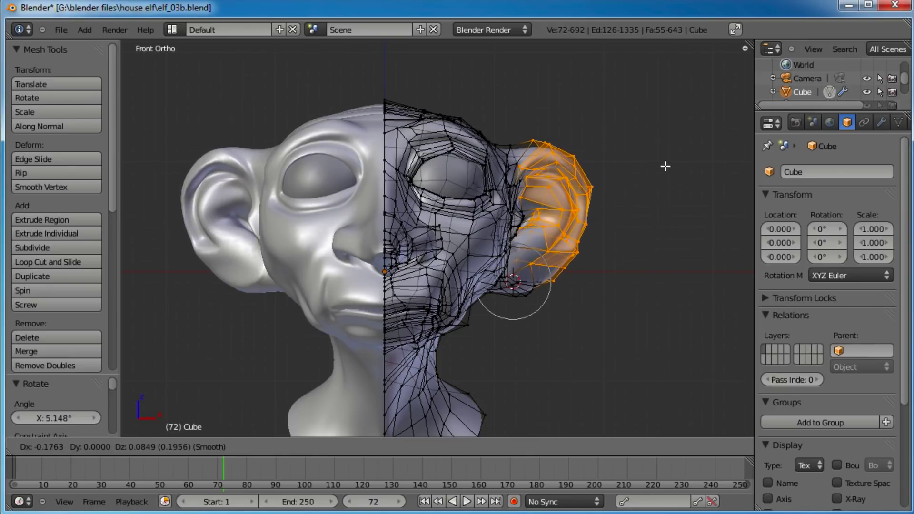
click(662, 167)
Step: Rotate the outer ear further by 8.803° and 5.028° in front view, and shift it toward the head by -0.065 in X
key(r)
click(671, 178)
key(g)
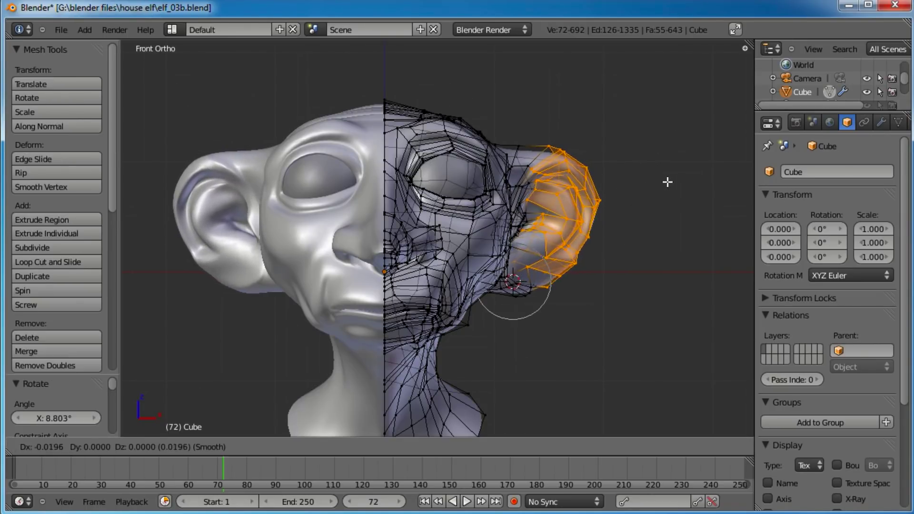
click(666, 181)
key(r)
click(683, 177)
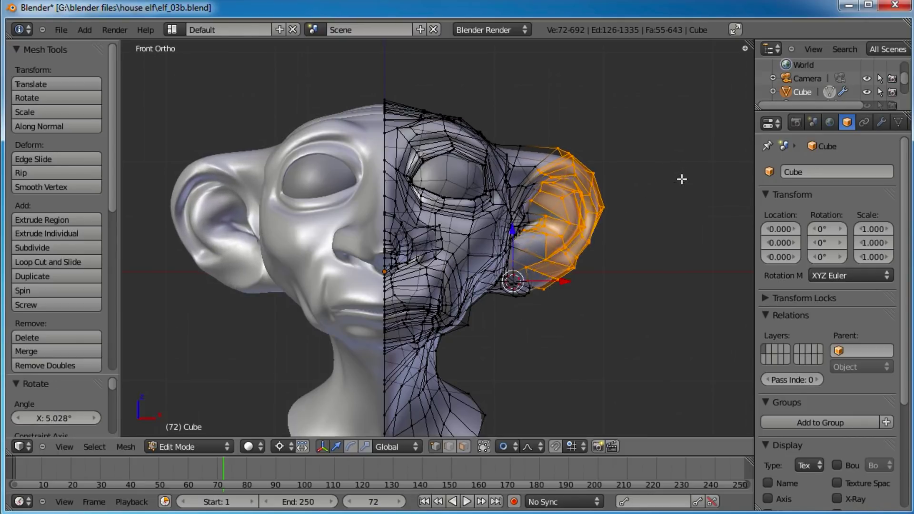
key(g)
click(668, 178)
Step: Swing the selected outer ear backward in top view with repeated rotations and a move, ending with a -3.729° rotation
middle_drag(668, 178, 479, 398)
key(KP_7)
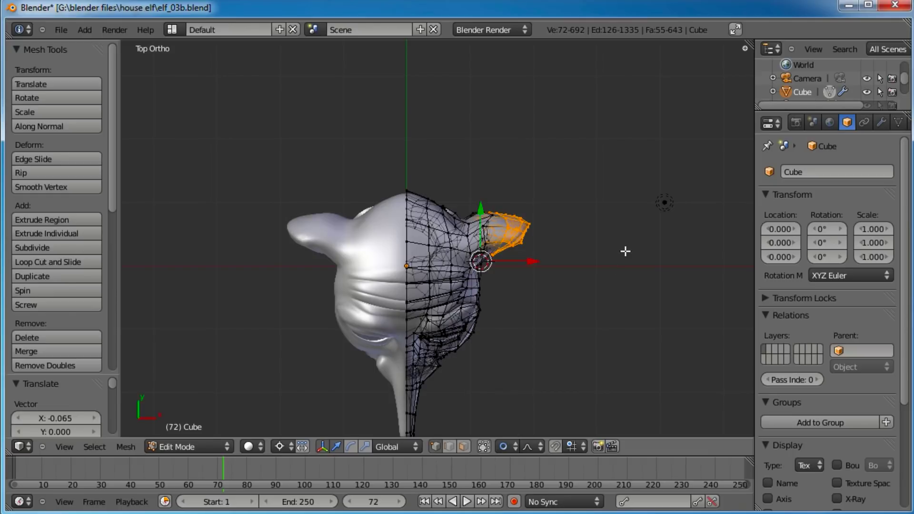
key(r)
click(616, 184)
key(g)
click(620, 175)
key(r)
click(617, 153)
Step: Rotate the outer ear about the crease where its back meets the head, and move it 0.054 in X and 0.018 in Y
scroll(616, 219, up, 5)
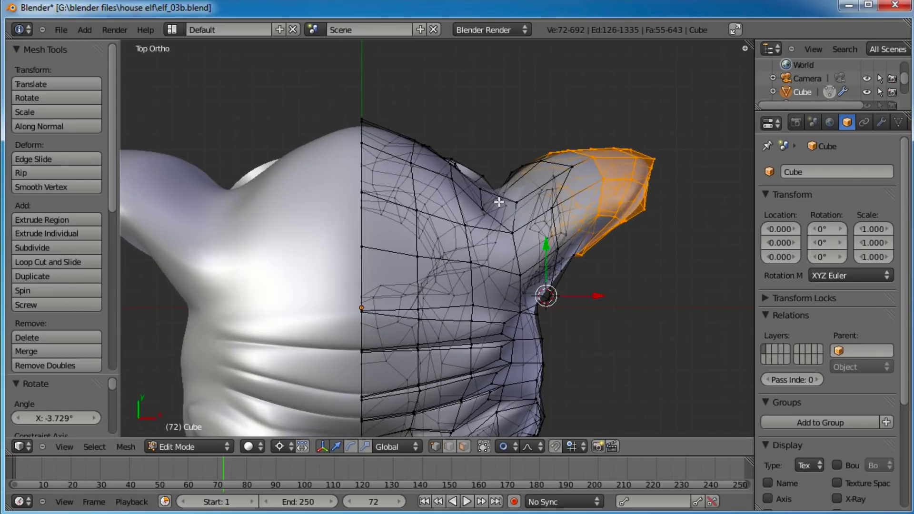
key(r)
click(713, 148)
key(g)
click(657, 218)
Step: Move single vertices on the ear's upper back toward the head, by -0.131, -0.077 and by -0.068, -0.041 in X and Y
right_click(564, 152)
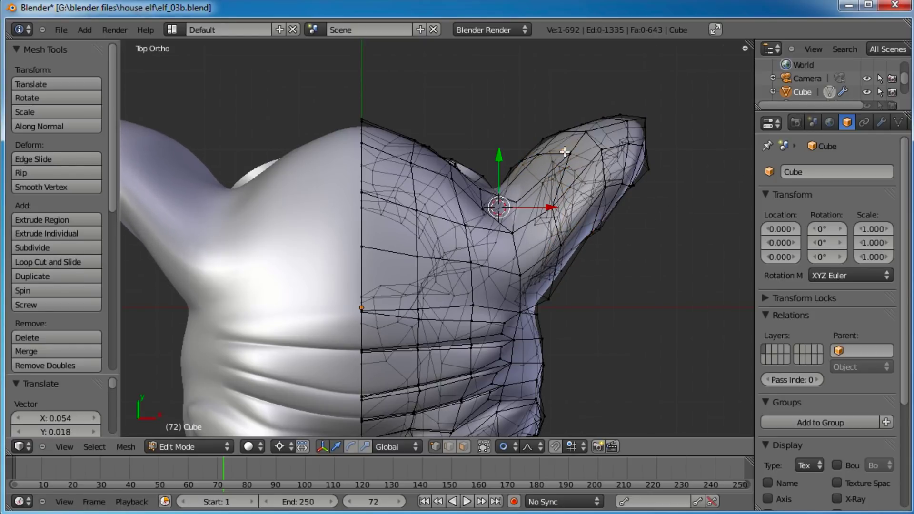
key(g)
click(573, 184)
key(g)
right_click(601, 153)
key(g)
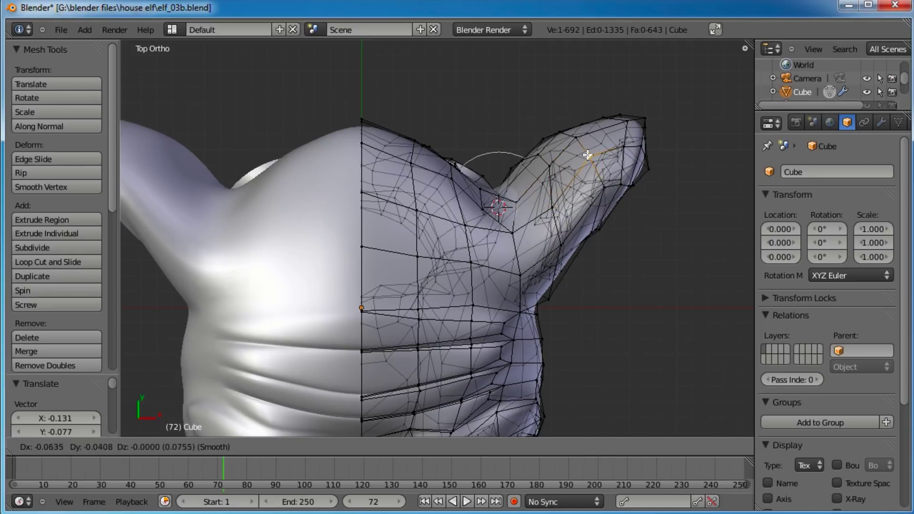
click(587, 155)
Step: Move the vertex on the ear's top edge near the head inward and down by -0.141 in X and -0.097 in Y
scroll(590, 241, down, 3)
middle_drag(589, 241, 372, 232)
shift+middle_drag(492, 248, 462, 309)
scroll(463, 311, up, 5)
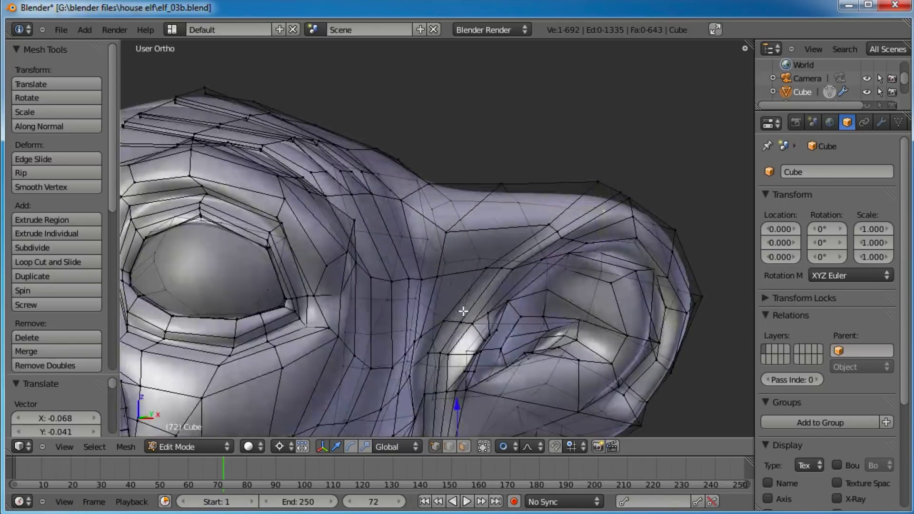
right_click(504, 176)
key(g)
click(491, 194)
key(g)
click(465, 207)
Step: Lower the top-edge vertices further at the ear's junction with the head, moving the one below by -0.007 in X and -0.008 in Y
key(g)
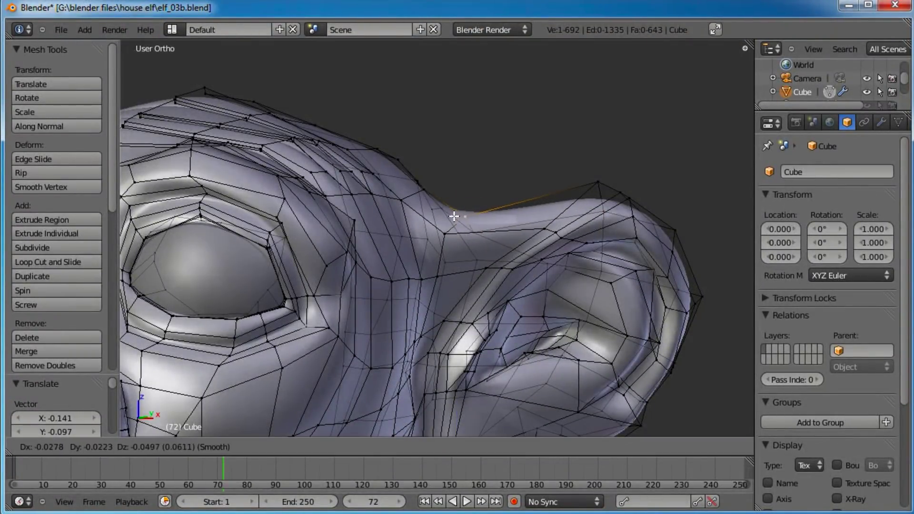
click(447, 232)
key(g)
click(446, 241)
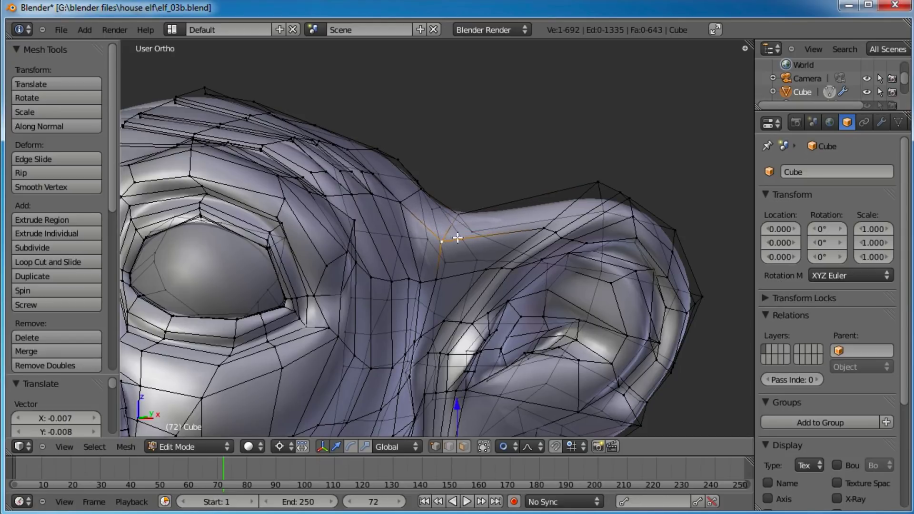
Step: Pull the vertices at the ear's upper rear rim outward into a point, by 0.130, 0.103 and by 0.068, 0.084 in X and Y
scroll(456, 239, down, 3)
middle_drag(410, 262, 512, 249)
scroll(512, 249, up, 4)
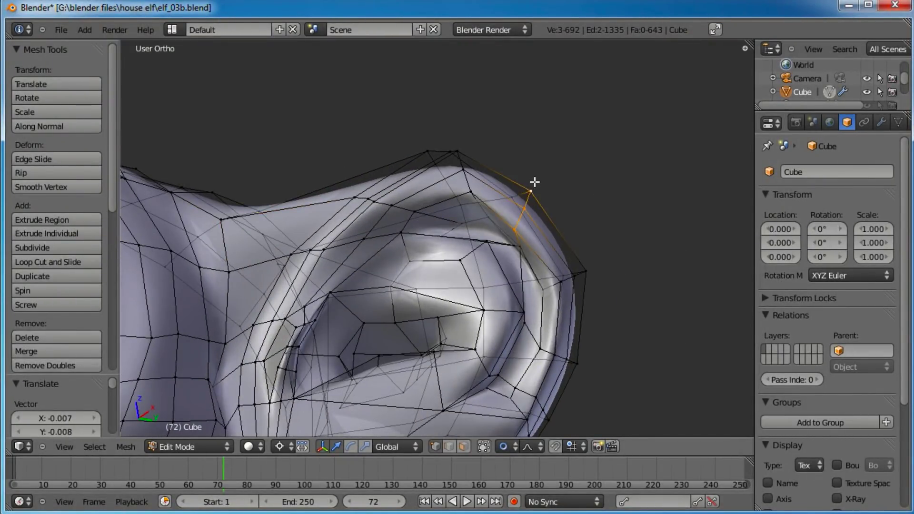
key(g)
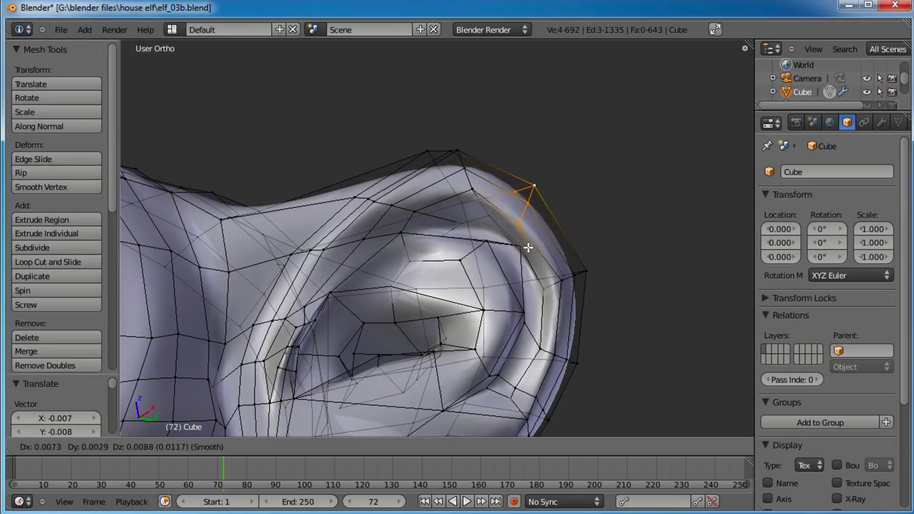
click(559, 228)
key(g)
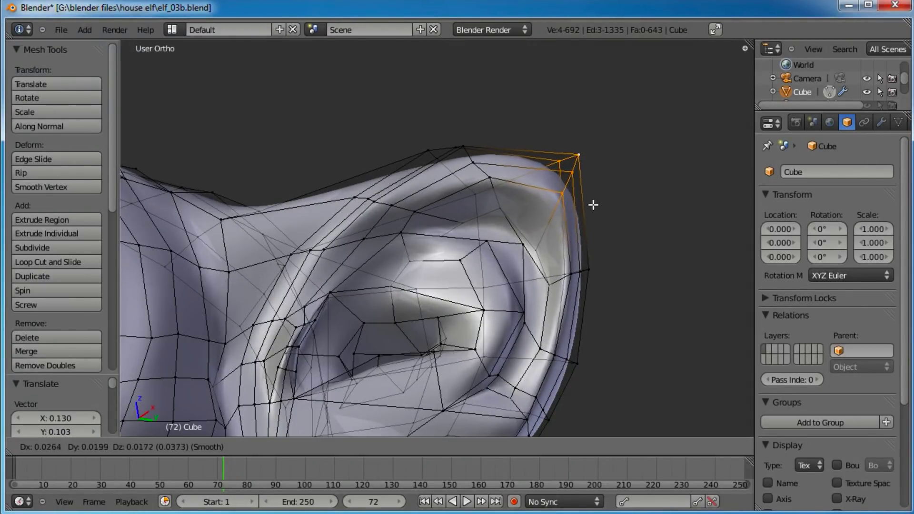
click(614, 209)
Step: Reposition the vertex on the inner ear fold below the tip, finishing with a move of -0.039 in X and -0.003 in Y
scroll(590, 253, down, 2)
scroll(591, 252, down, 4)
scroll(535, 242, up, 6)
right_click(535, 242)
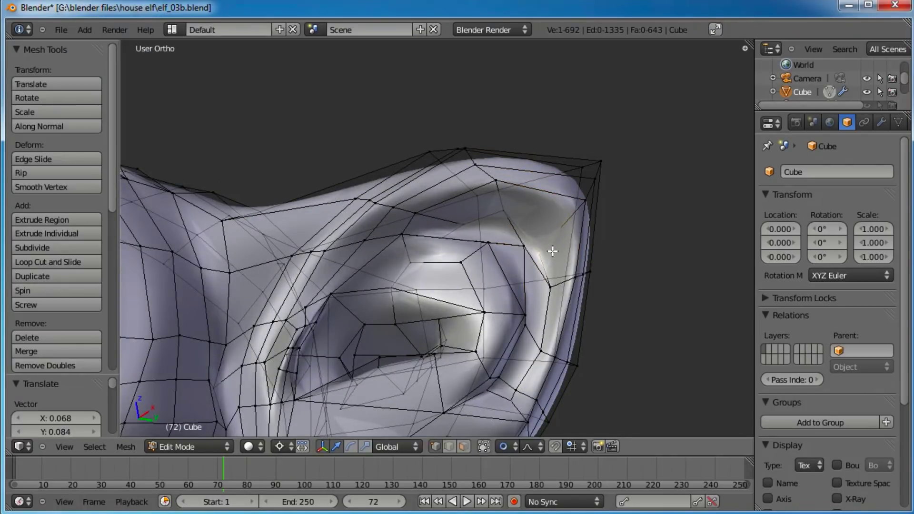
key(g)
click(523, 252)
key(g)
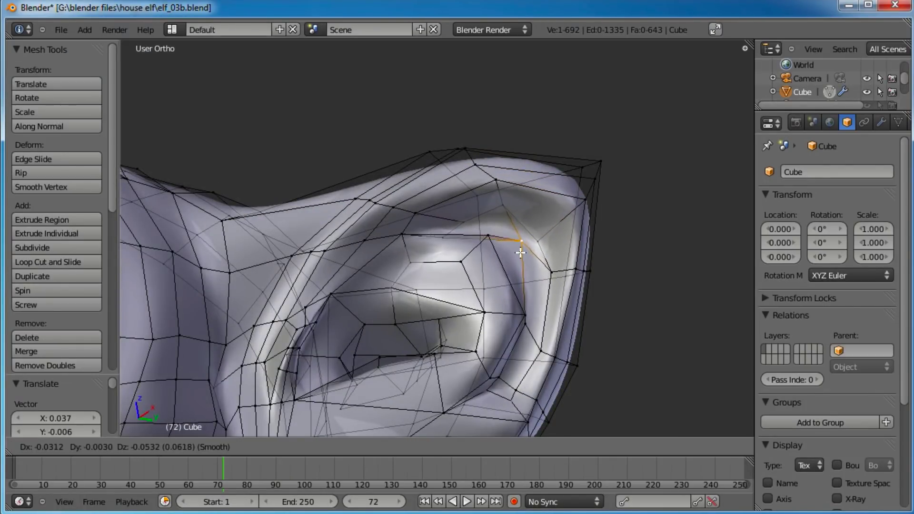
click(518, 251)
Step: Switch to face selection and select the six paired faces along the ear's upper front rim
middle_drag(518, 251, 466, 226)
click(463, 446)
scroll(446, 335, up, 4)
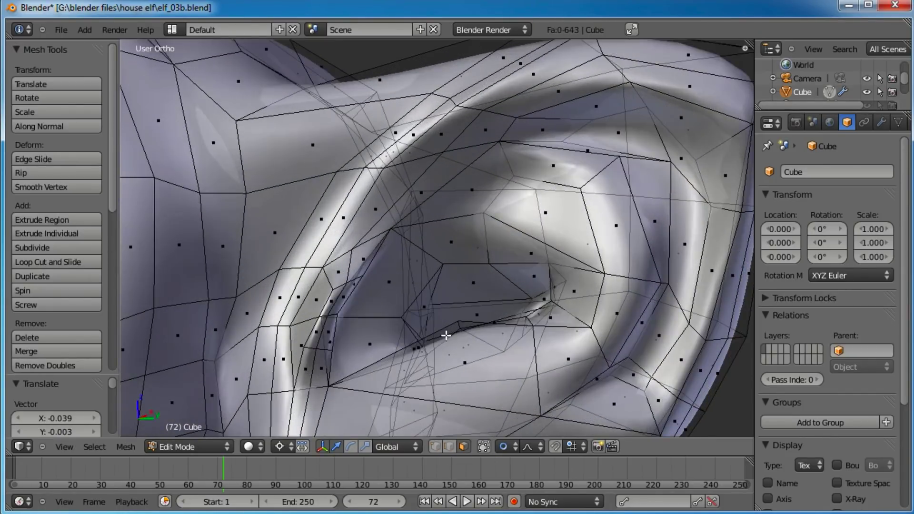
right_click(365, 215)
shift+right_click(341, 222)
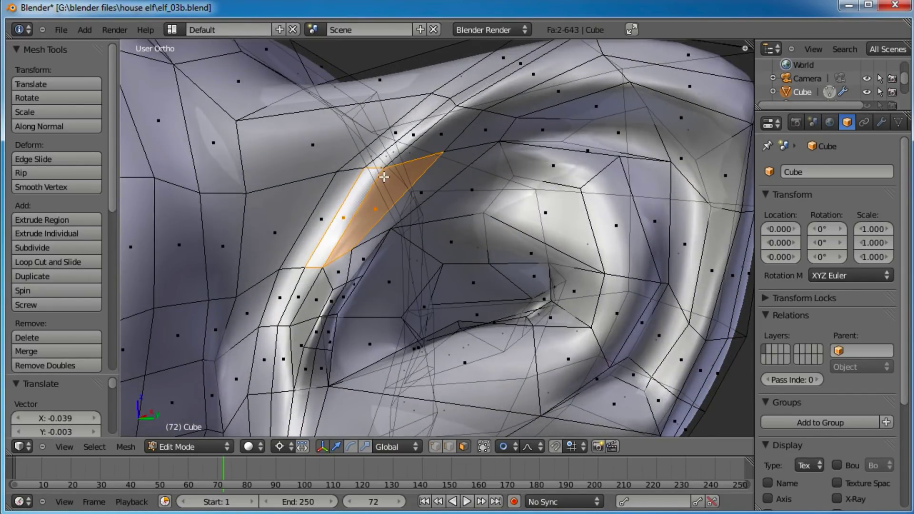
shift+right_click(436, 136)
shift+right_click(427, 129)
shift+right_click(514, 71)
shift+right_click(531, 72)
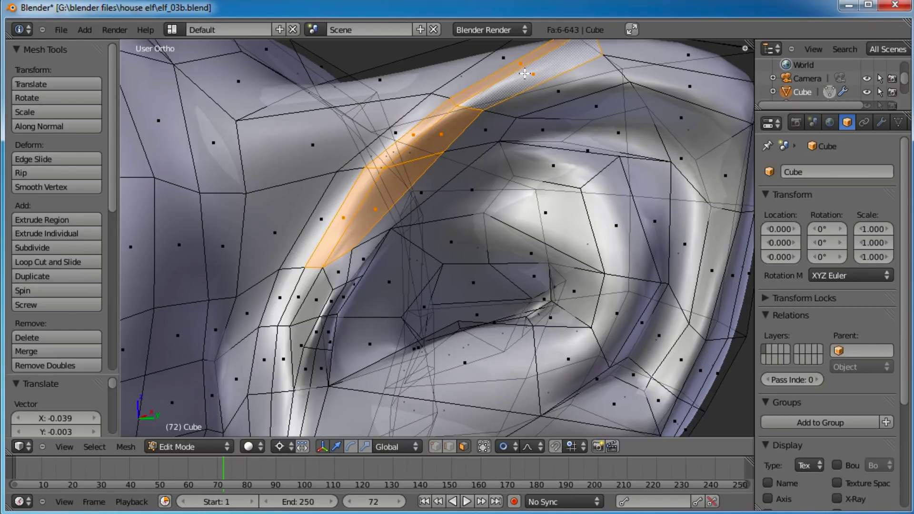
Step: Add the rim faces up to the ear tip and the adjoining faces on the rim's inner side to the selection
scroll(552, 119, down, 4)
shift+right_click(538, 181)
shift+right_click(539, 181)
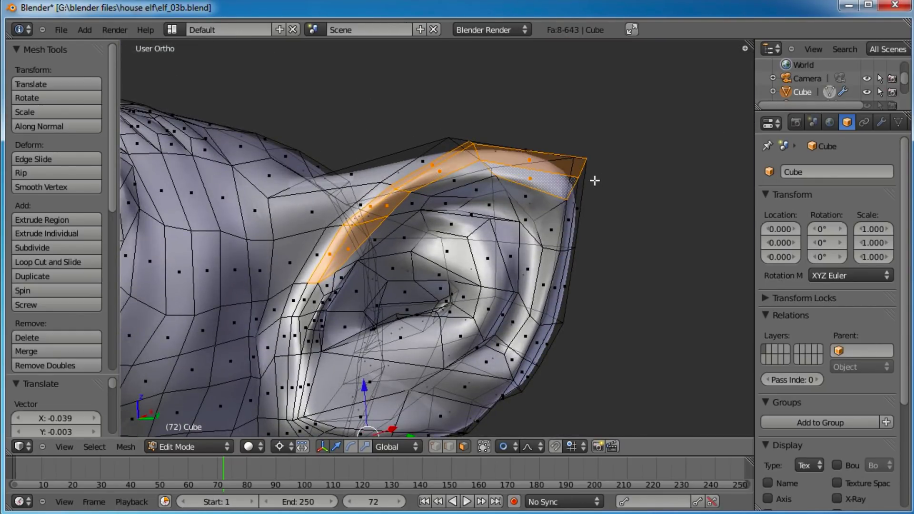
scroll(510, 191, up, 3)
shift+right_click(466, 108)
shift+right_click(374, 170)
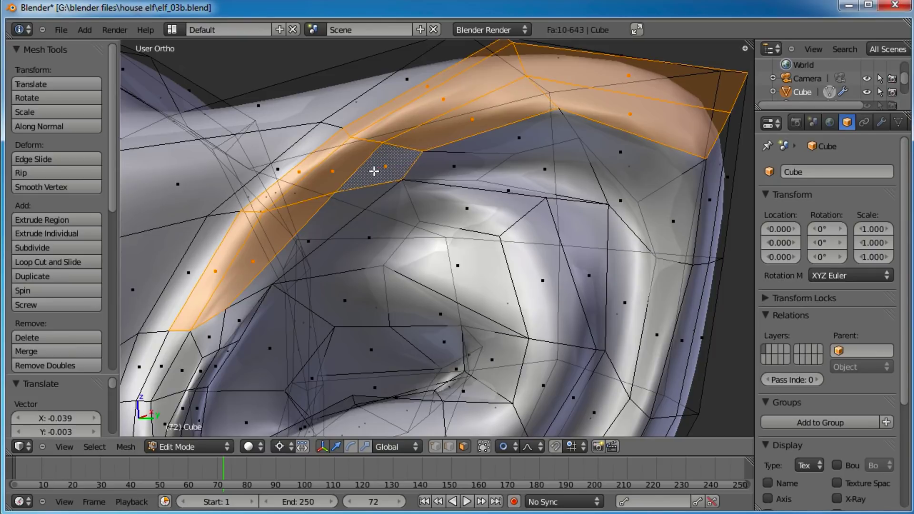
shift+right_click(304, 244)
Step: Extend the face selection over the rear side of the ear tip, undoing the stray selection on the back
middle_drag(303, 244, 332, 149)
shift+right_click(310, 157)
shift+right_click(327, 137)
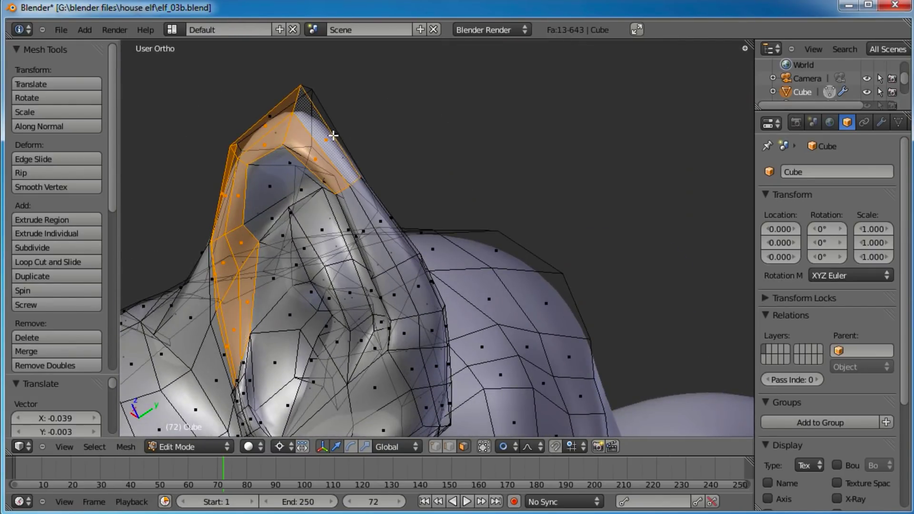
shift+right_click(373, 221)
shift+right_click(379, 199)
middle_drag(379, 199, 268, 331)
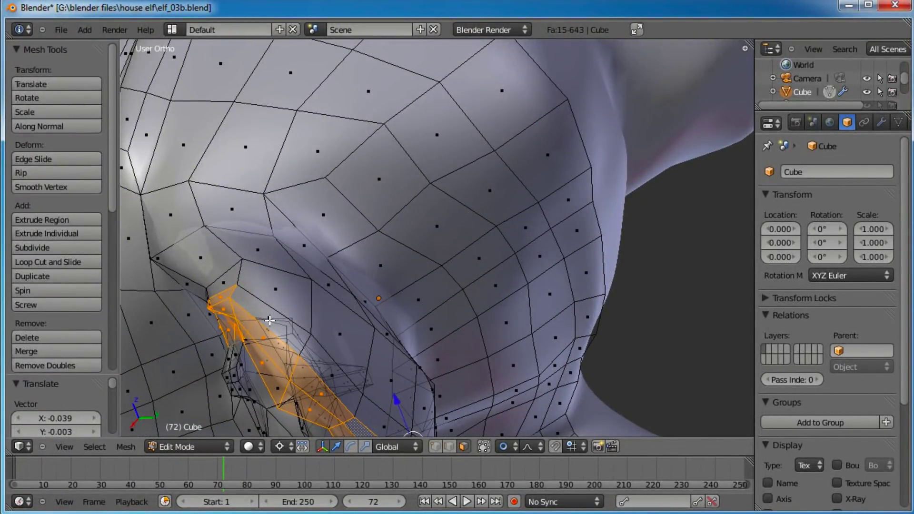
key(ctrl+z)
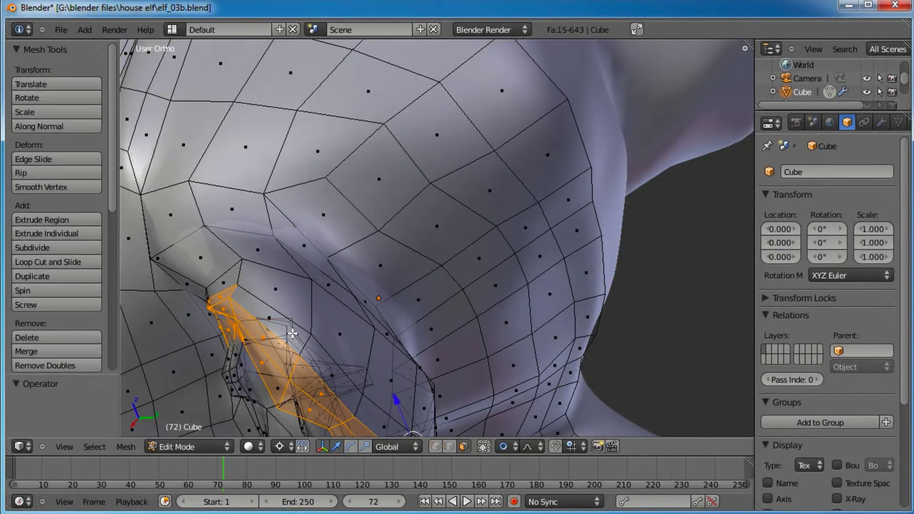
middle_drag(343, 310, 314, 270)
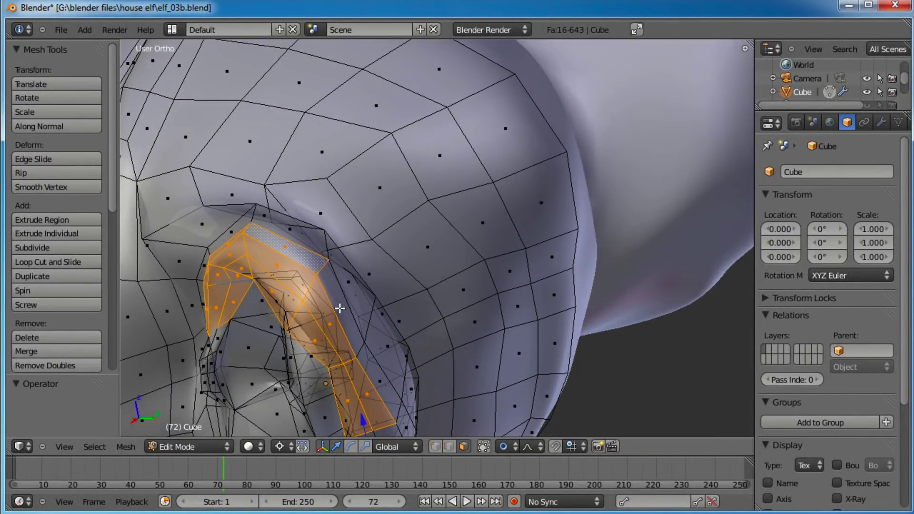
Step: Add the four faces on the ear's rear rim below the tip to the selection
scroll(382, 374, down, 5)
middle_drag(376, 286, 395, 251)
scroll(395, 251, up, 3)
scroll(395, 251, up, 3)
shift+right_click(428, 301)
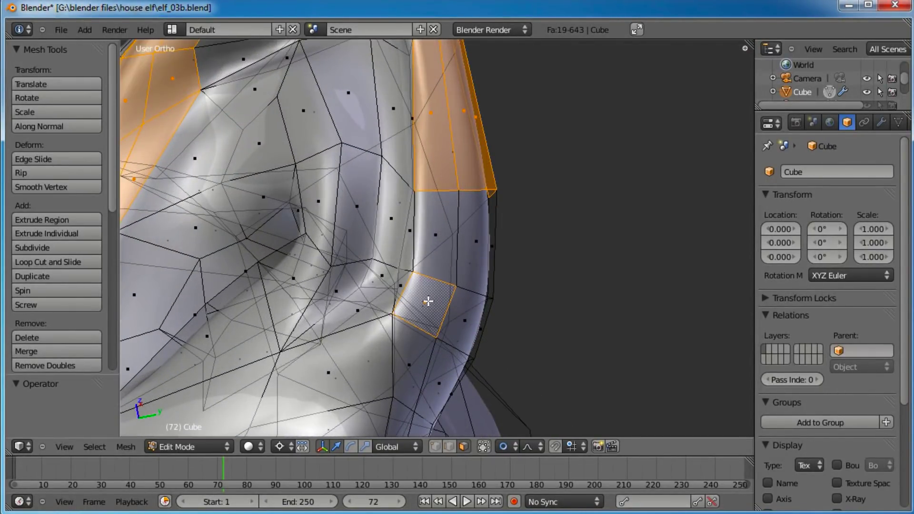
shift+right_click(433, 238)
shift+right_click(471, 314)
shift+right_click(473, 243)
Step: Add the two adjoining faces on the back side of the lower rear rim to the selection
middle_drag(474, 242, 529, 260)
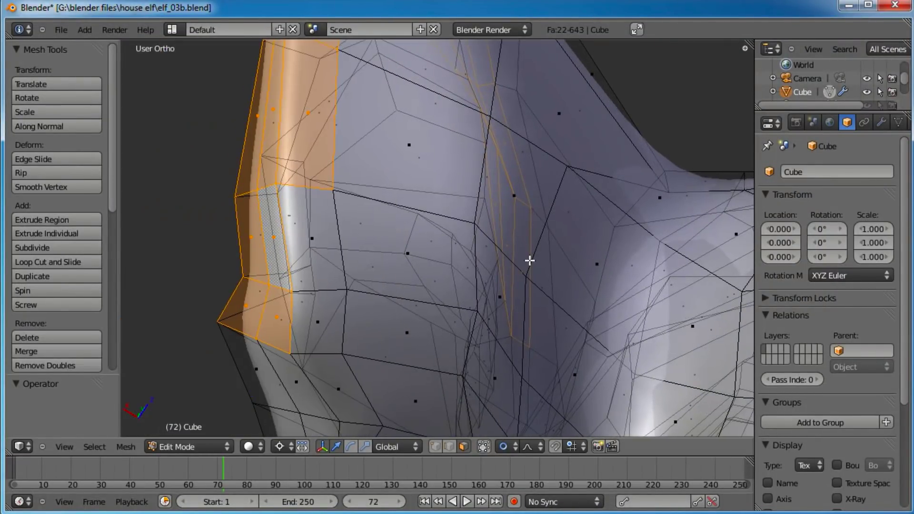
shift+right_click(315, 321)
shift+right_click(307, 240)
middle_drag(350, 262, 603, 232)
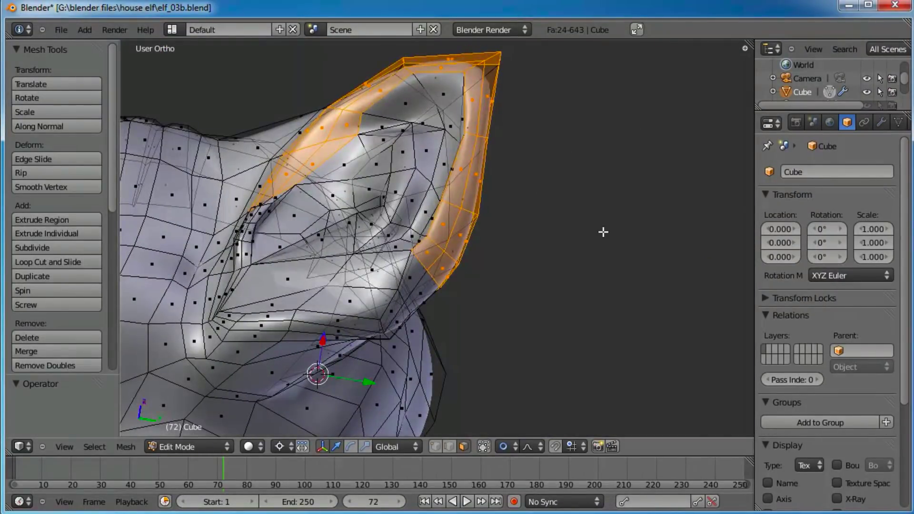
Step: Extrude the selected ear rim faces in front view and try moving them with proportional editing
key(KP_1)
scroll(602, 232, down, 4)
shift+middle_drag(517, 207, 529, 252)
key(e)
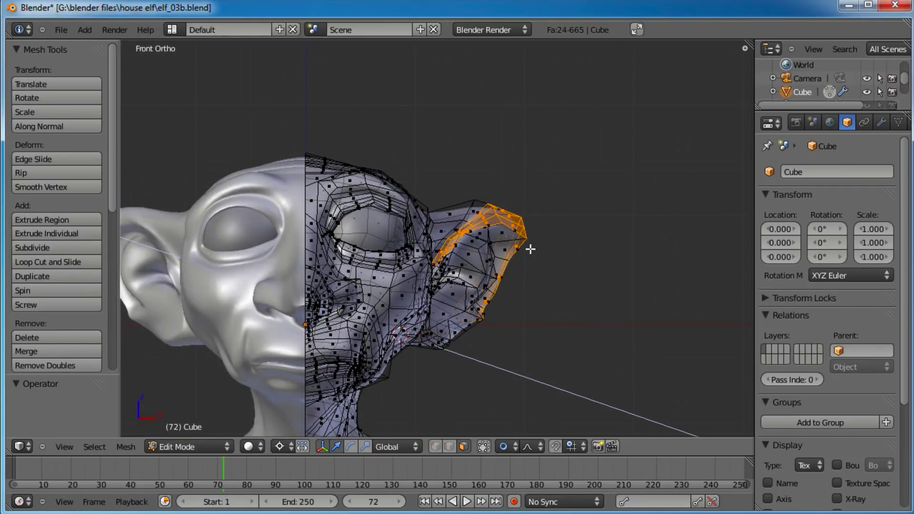
click(534, 246)
key(g)
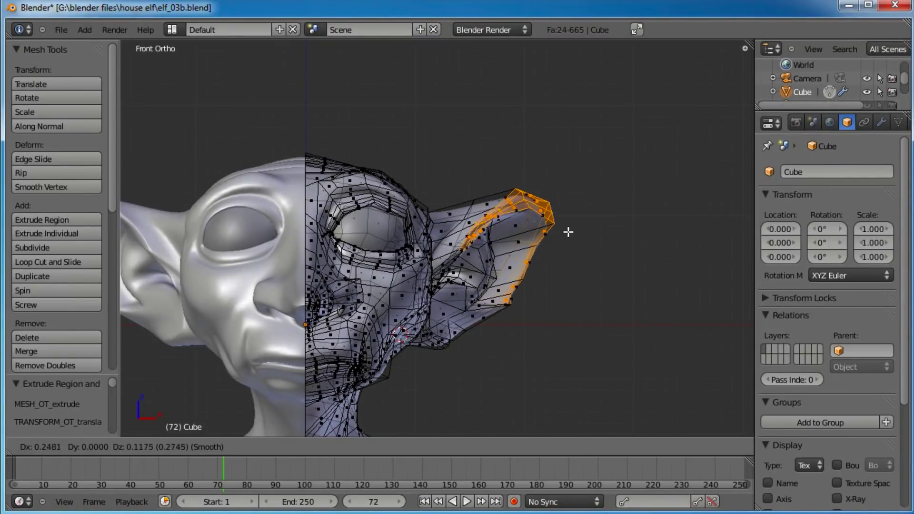
right_click(569, 238)
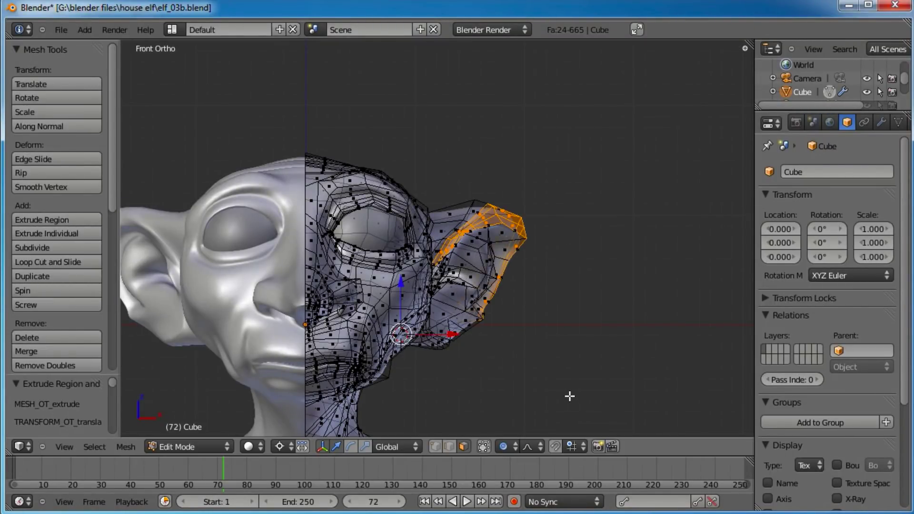
Step: Turn off proportional editing and move the extruded rim faces up and outward by 0.274 in X
key(o)
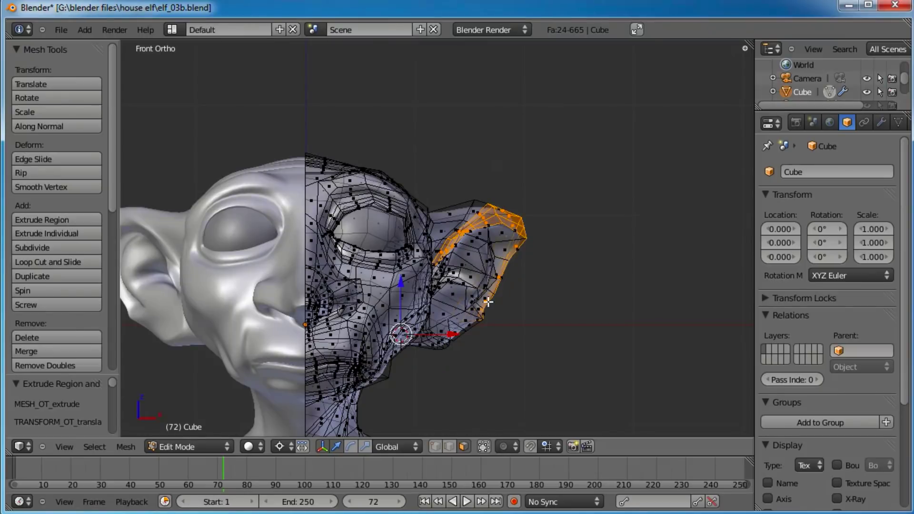
key(g)
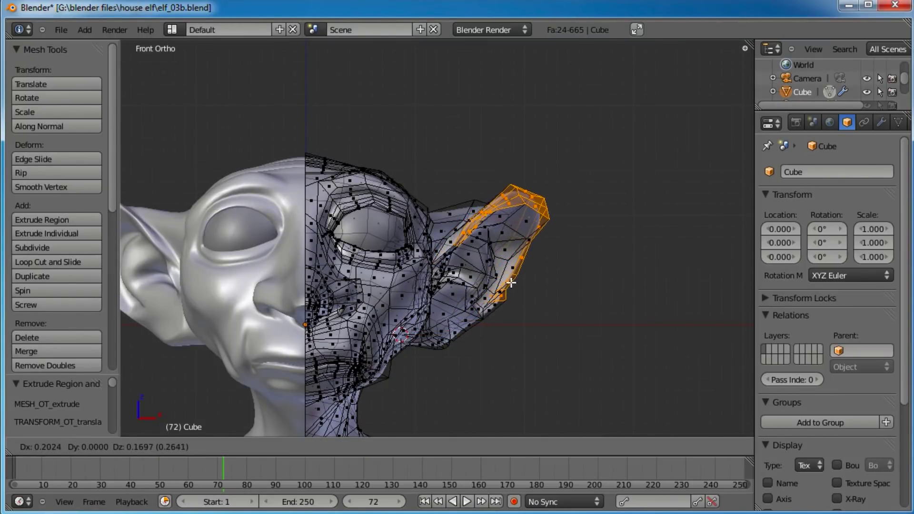
click(519, 274)
key(r)
key(r)
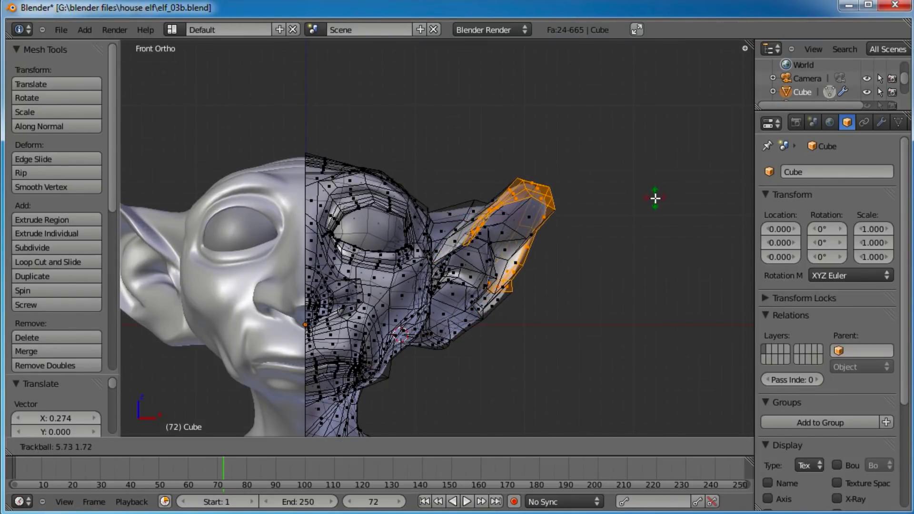
click(655, 195)
Step: Set the pivot to Median Point, then rotate the extruded ear rim faces and shift them outward by 0.033 in X
click(279, 446)
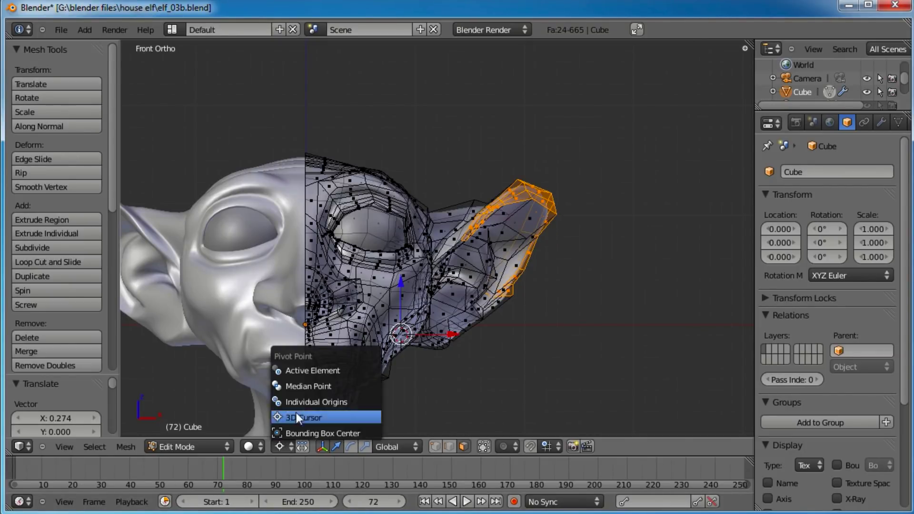
click(306, 386)
key(r)
click(674, 208)
key(g)
click(679, 216)
Step: Trackball-rotate the selected ear rim faces and move them by 0.107 in X and -0.046 in Y
key(r)
key(r)
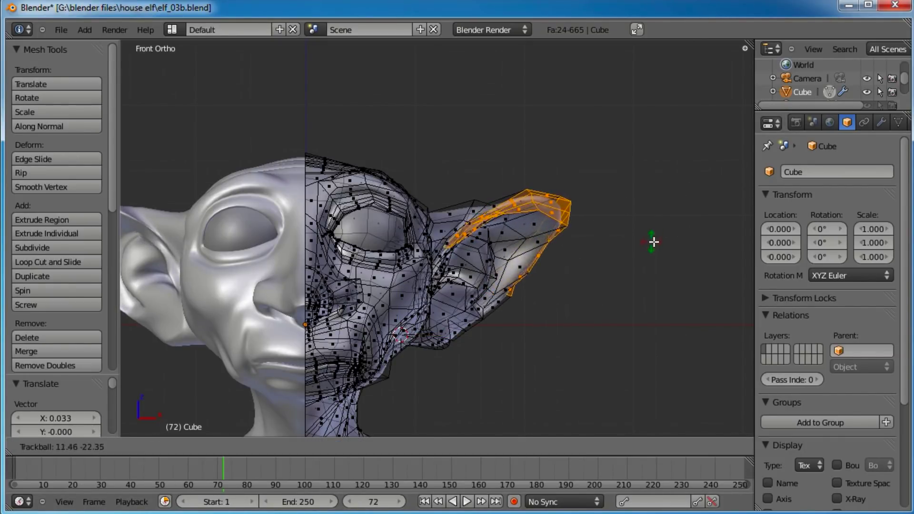
click(661, 243)
key(space)
middle_drag(674, 232, 416, 249)
key(g)
click(402, 247)
Step: Reposition and trackball-rotate the rim faces as seen from above, finishing with a move of 0.024 in X and 0.007 in Y
middle_drag(478, 259, 520, 265)
key(KP_7)
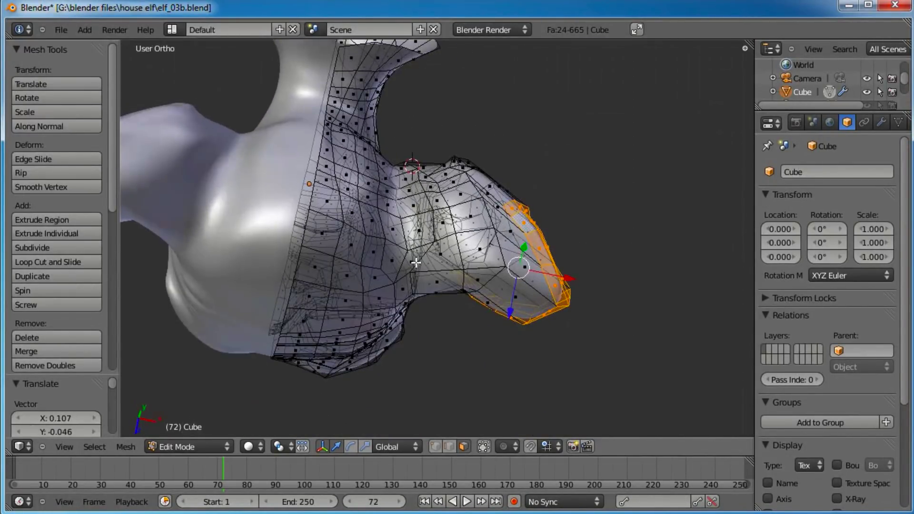
key(g)
click(553, 294)
key(r)
key(r)
click(564, 258)
key(g)
click(596, 259)
Step: Try rotating the ear rim faces by -7.448° and undo that rotation
middle_drag(596, 259, 624, 245)
key(r)
click(656, 235)
key(r)
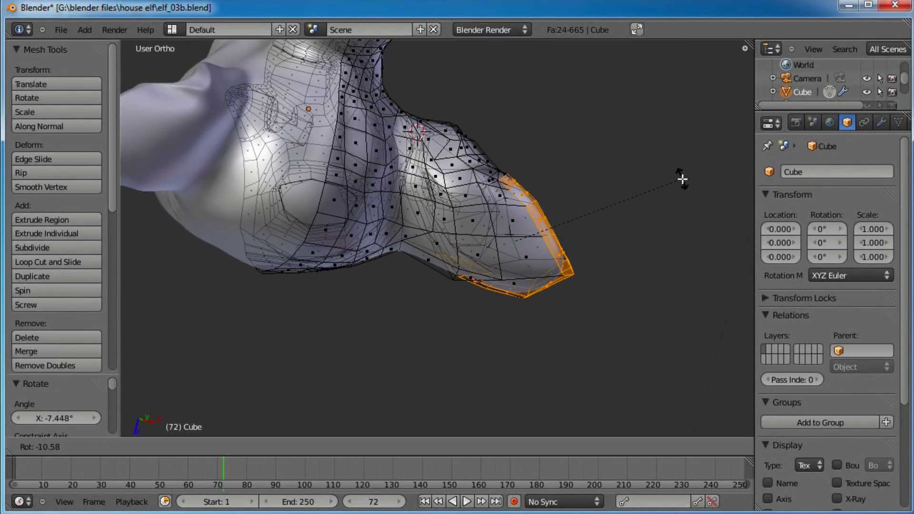
right_click(685, 187)
key(ctrl+z)
Step: Trackball-rotate the ear rim faces as seen from the side of the head so the rim twists about 36.7°
middle_drag(431, 347, 420, 115)
middle_drag(592, 123, 382, 250)
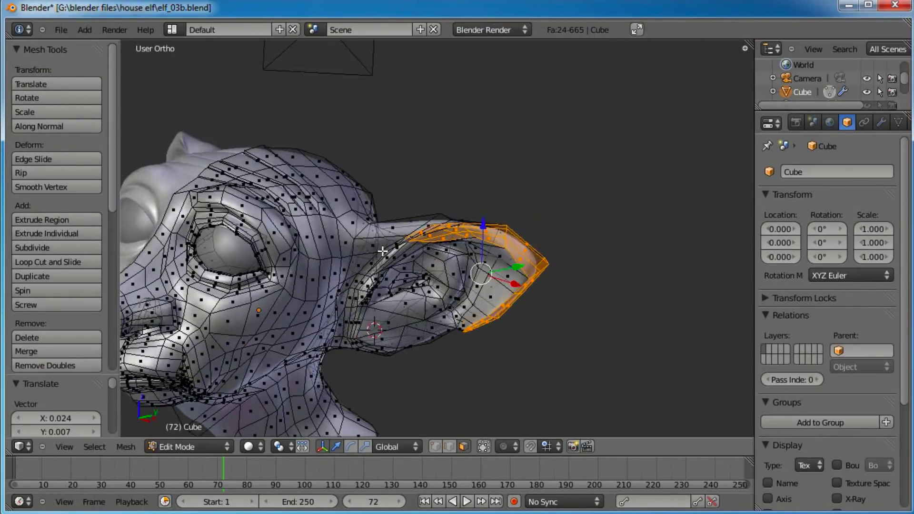
key(r)
key(r)
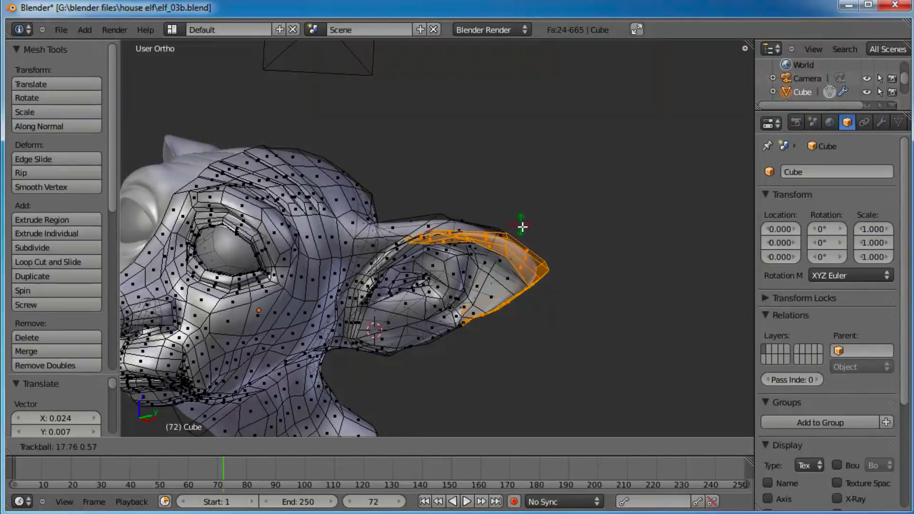
click(530, 248)
middle_drag(530, 249, 443, 228)
Step: Switch the head to Sculpt Mode and choose the Smooth brush
click(187, 447)
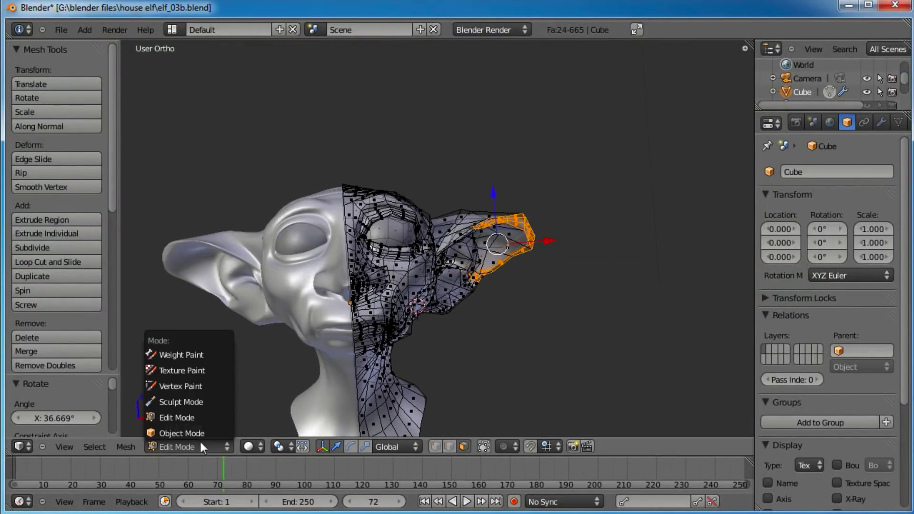
click(196, 402)
click(68, 109)
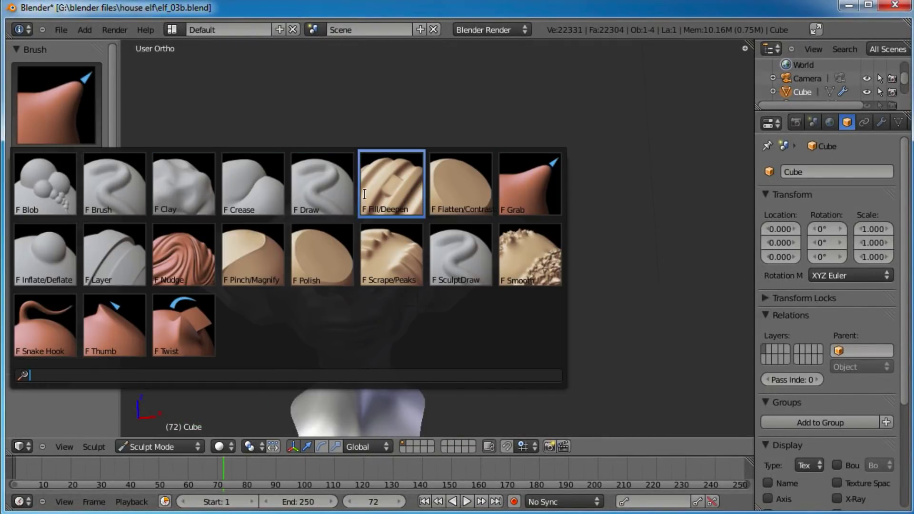
click(514, 263)
Step: Smooth the ear's lower outer edge from below the tip down to the lobe
scroll(517, 238, up, 3)
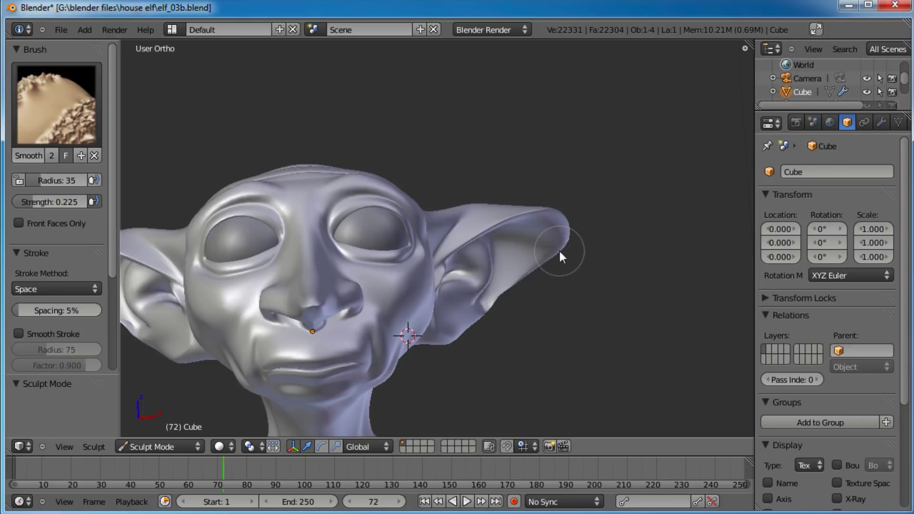
drag(504, 282, 437, 344)
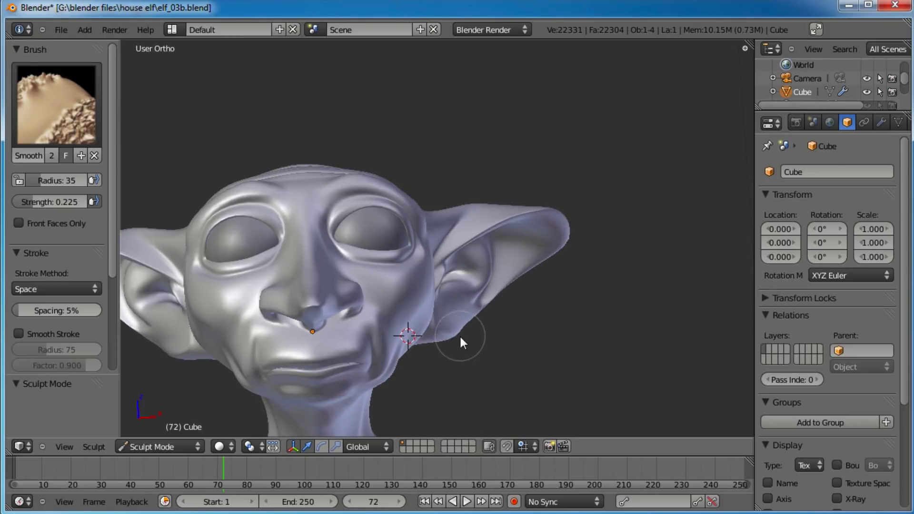
mouse_move(429, 333)
middle_down()
mouse_move(549, 278)
mouse_move(485, 239)
middle_up()
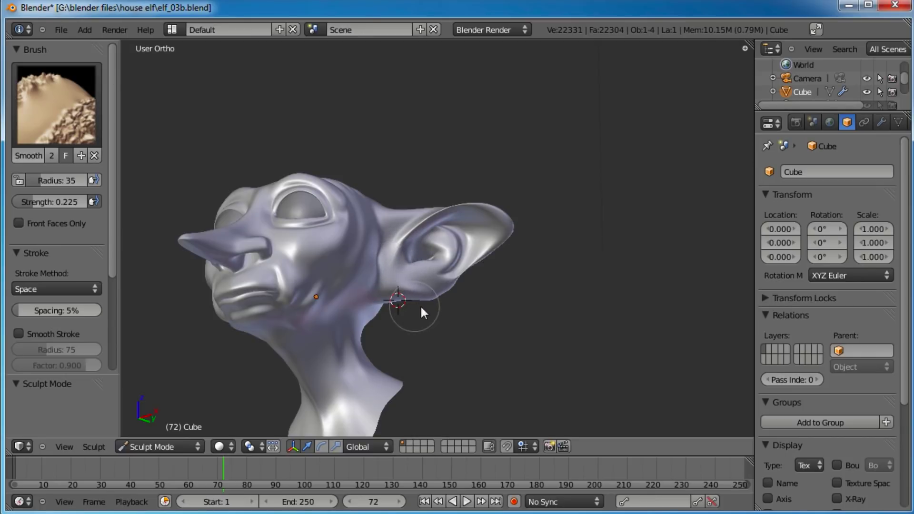
middle_drag(558, 264, 445, 232)
scroll(452, 244, up, 4)
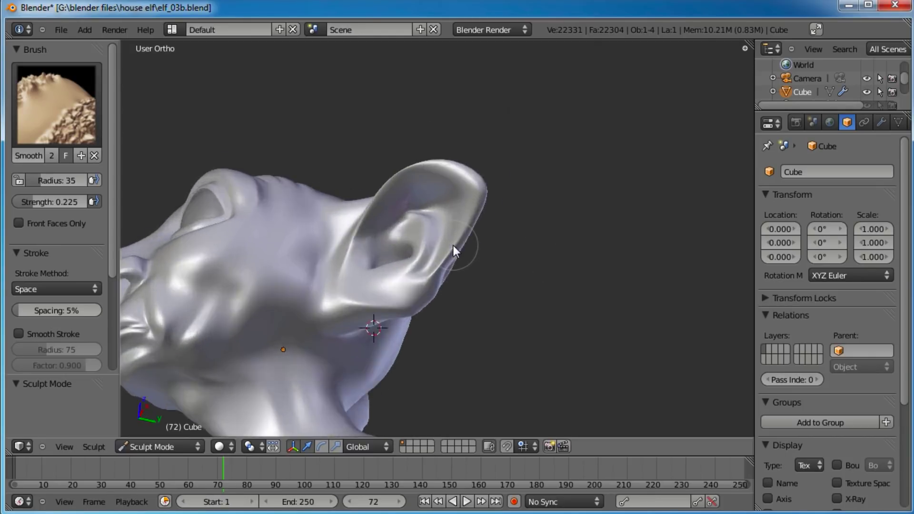
mouse_move(476, 269)
middle_down()
mouse_move(424, 208)
mouse_move(330, 324)
mouse_move(373, 181)
middle_up()
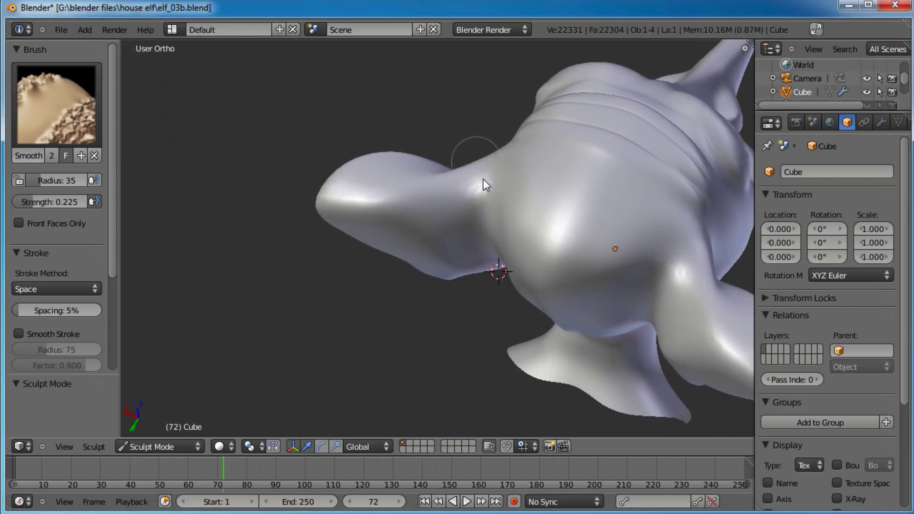
middle_drag(483, 180, 508, 207)
mouse_move(563, 183)
middle_down()
mouse_move(461, 260)
mouse_move(526, 347)
mouse_move(527, 276)
mouse_move(442, 347)
mouse_move(395, 317)
mouse_move(495, 187)
mouse_move(476, 204)
middle_up()
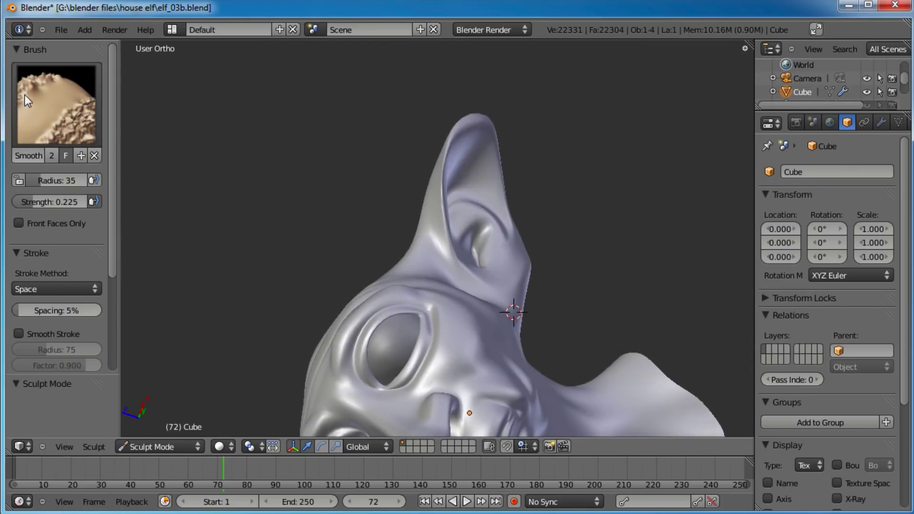
Step: Choose the Grab brush and pull the ear's rear edge and upper rim outward to form a more pointed tip
click(24, 95)
click(545, 184)
mouse_move(546, 184)
middle_down()
mouse_move(510, 308)
mouse_move(455, 270)
middle_up()
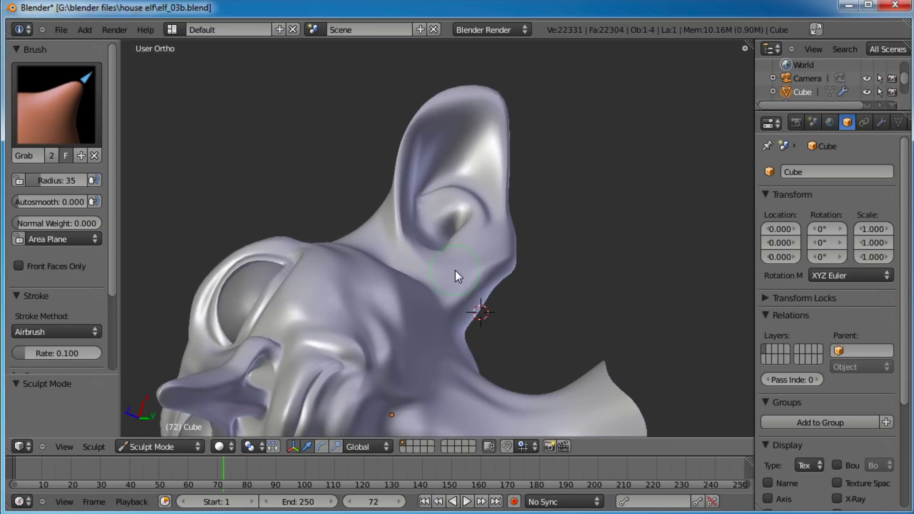
scroll(450, 274, down, 2)
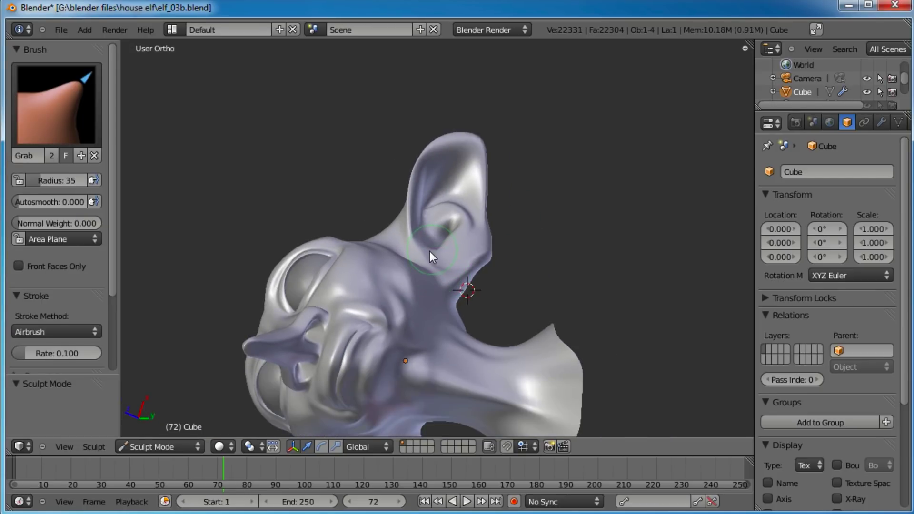
drag(476, 261, 489, 201)
drag(477, 144, 482, 140)
mouse_move(425, 144)
mouse_down()
mouse_move(438, 154)
mouse_move(491, 133)
mouse_up()
Step: Nudge the lower part of the ear and reshape the lobe inward with the Grab brush
middle_drag(439, 155, 416, 250)
mouse_move(425, 257)
mouse_down()
mouse_move(420, 267)
mouse_move(443, 252)
mouse_move(429, 263)
mouse_up()
middle_drag(427, 262, 461, 246)
scroll(494, 286, down, 5)
middle_drag(493, 285, 459, 300)
scroll(458, 276, up, 3)
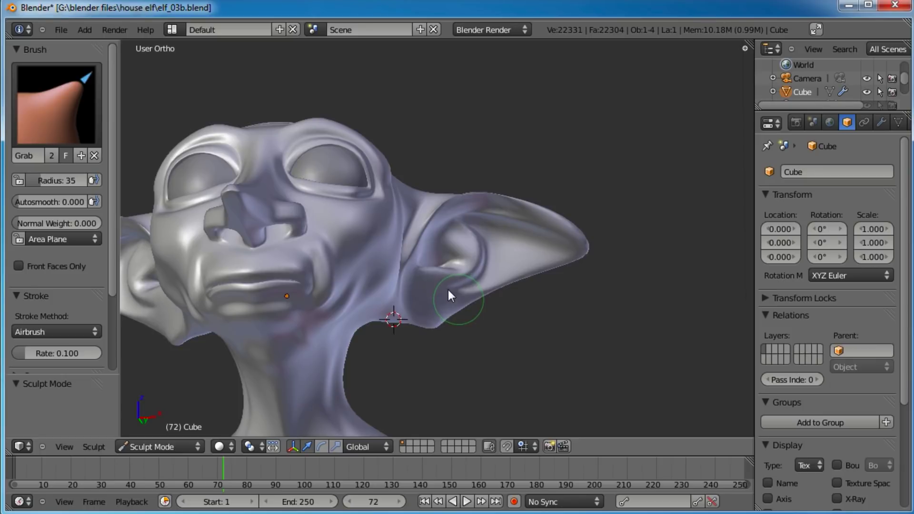
drag(430, 308, 421, 315)
Step: Bend the ear's tip backward with the Grab brush
middle_drag(525, 285, 397, 282)
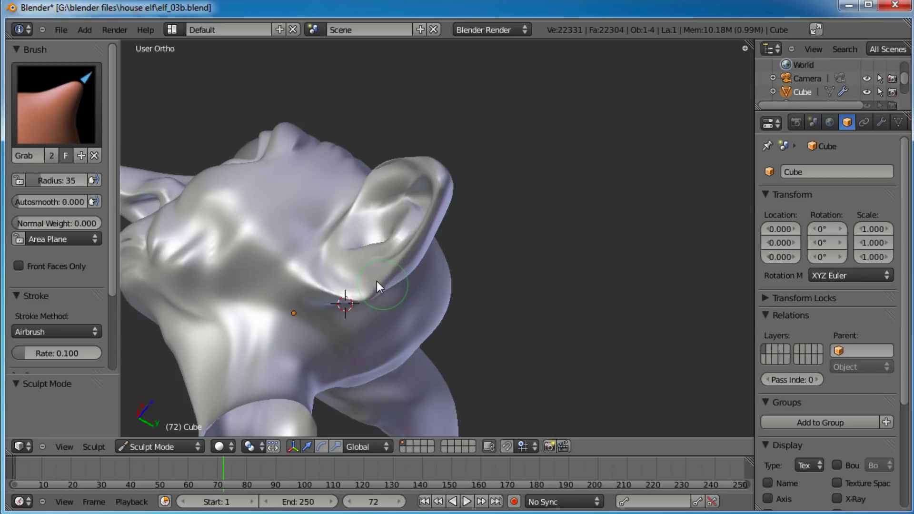
middle_drag(444, 264, 463, 192)
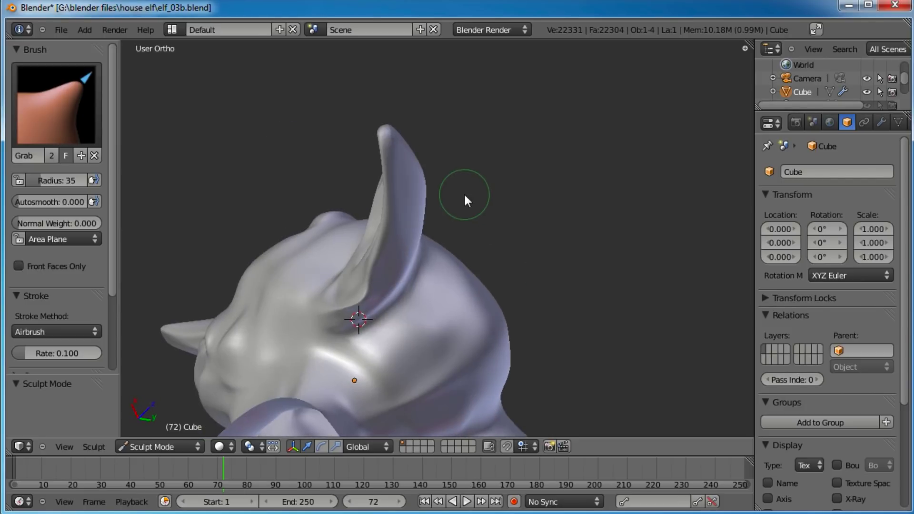
middle_drag(412, 239, 476, 252)
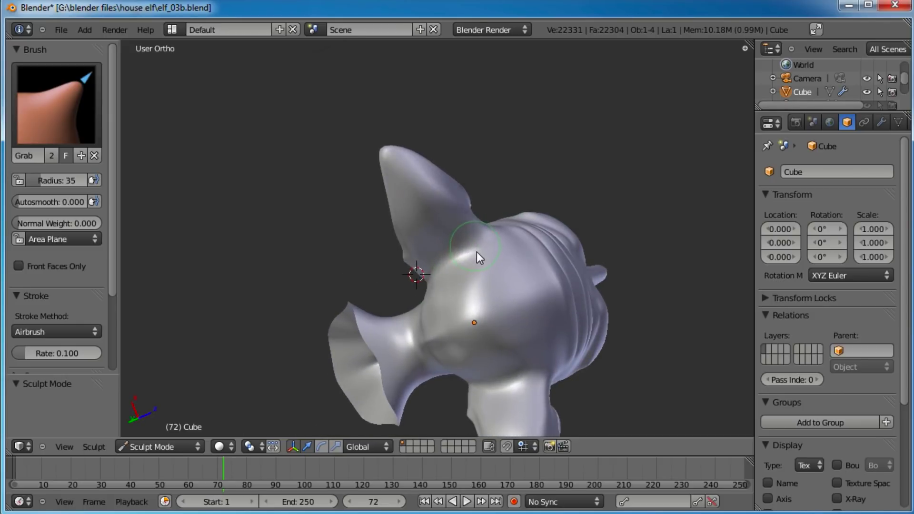
middle_drag(552, 210, 476, 258)
scroll(477, 257, up, 4)
middle_drag(501, 226, 609, 264)
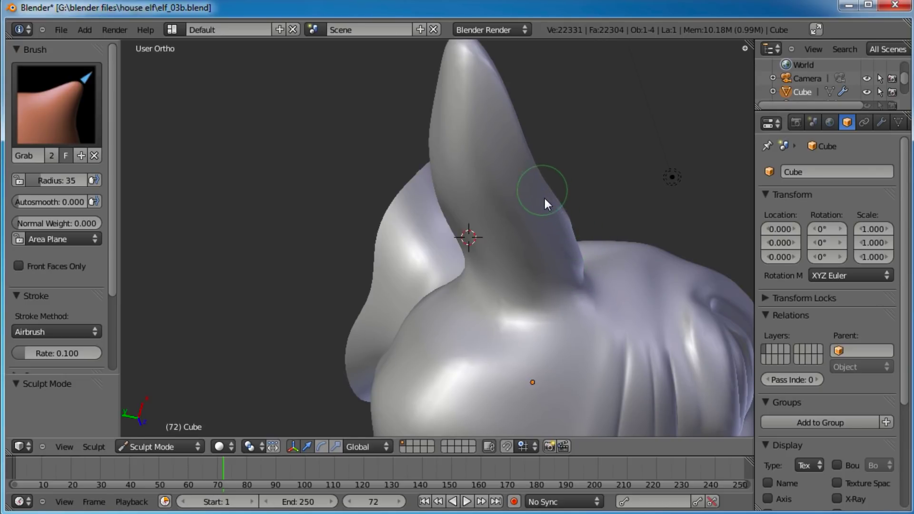
scroll(523, 205, down, 3)
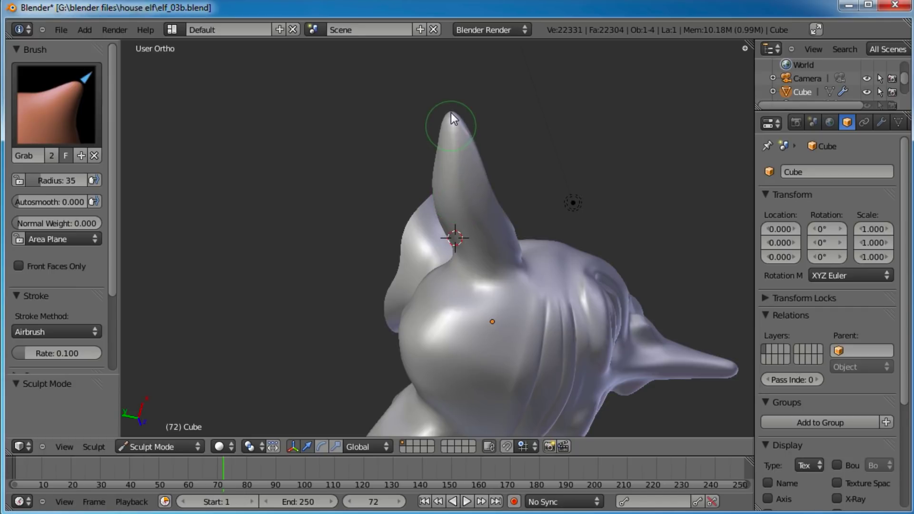
middle_drag(450, 112, 522, 159)
drag(508, 128, 461, 116)
Step: Pull the ear's inner surface below the tip slightly toward the rear edge with the Grab brush
mouse_move(461, 116)
middle_down()
mouse_move(331, 263)
mouse_move(415, 184)
middle_up()
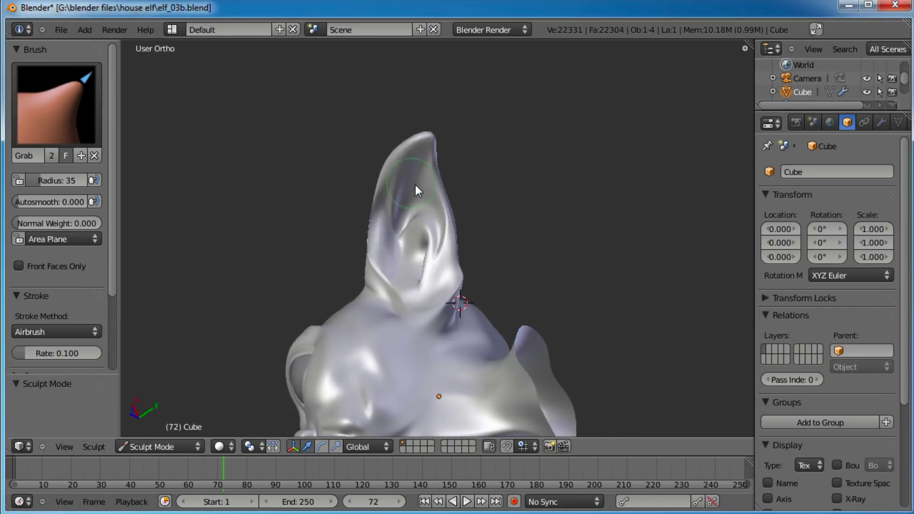
drag(428, 184, 437, 182)
scroll(432, 184, up, 2)
shift+middle_drag(467, 181, 476, 267)
mouse_move(435, 177)
middle_down()
mouse_move(439, 170)
mouse_move(452, 220)
middle_up()
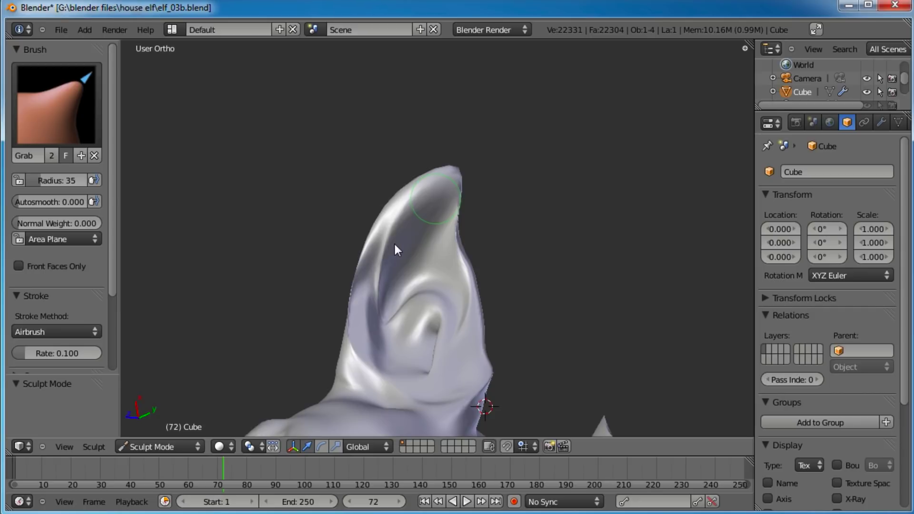
middle_drag(503, 234, 337, 220)
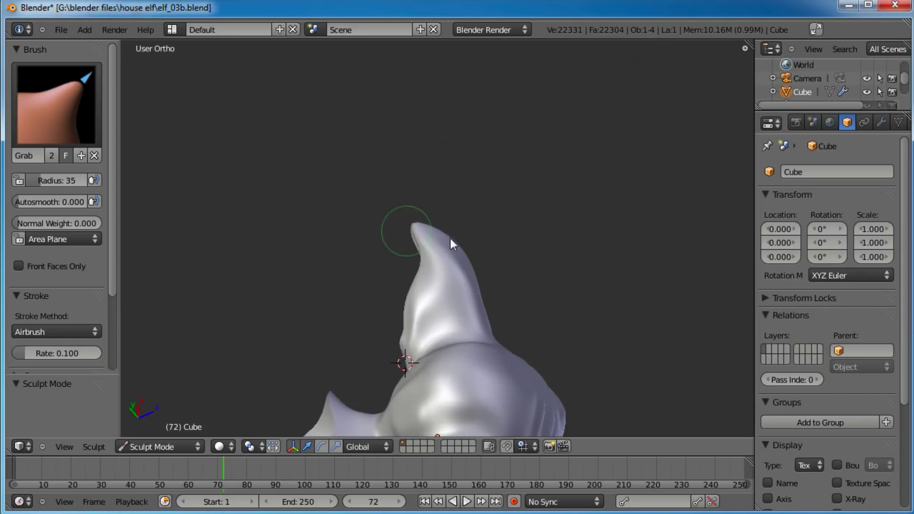
middle_drag(450, 240, 453, 294)
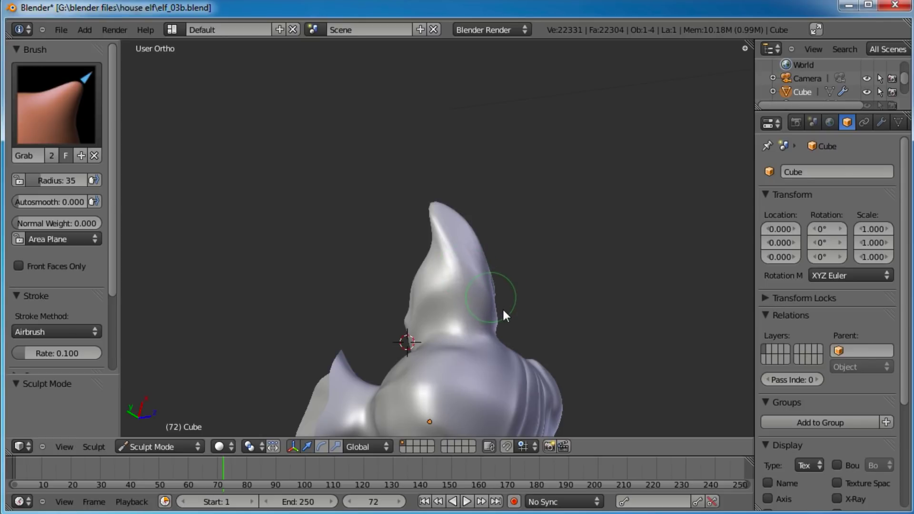
middle_drag(506, 310, 387, 259)
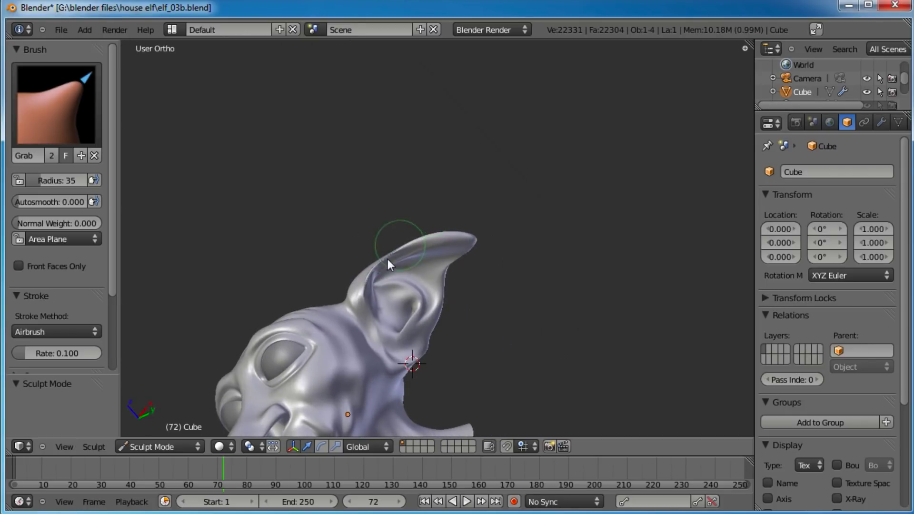
Step: Push the ear's front rim fold inward and pull the inner ear hollow downward with the Grab brush
drag(365, 299, 392, 295)
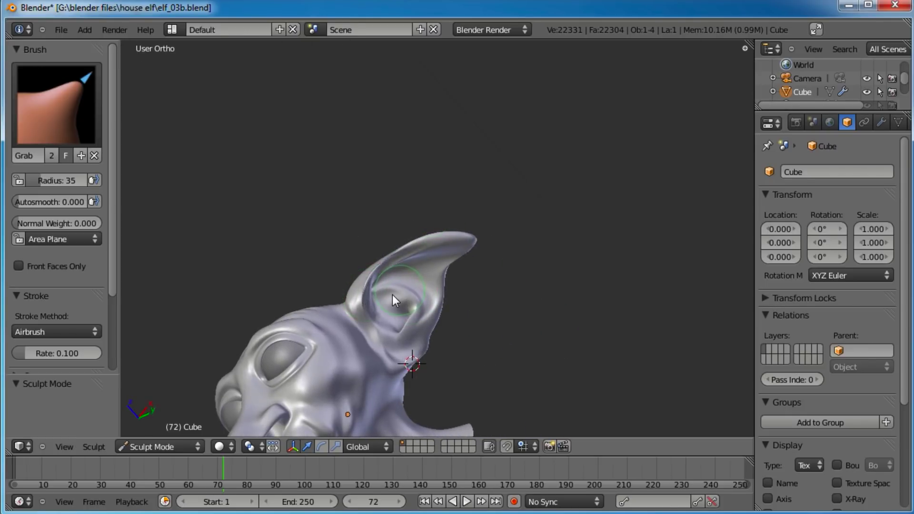
middle_drag(438, 306, 485, 263)
scroll(405, 309, up, 4)
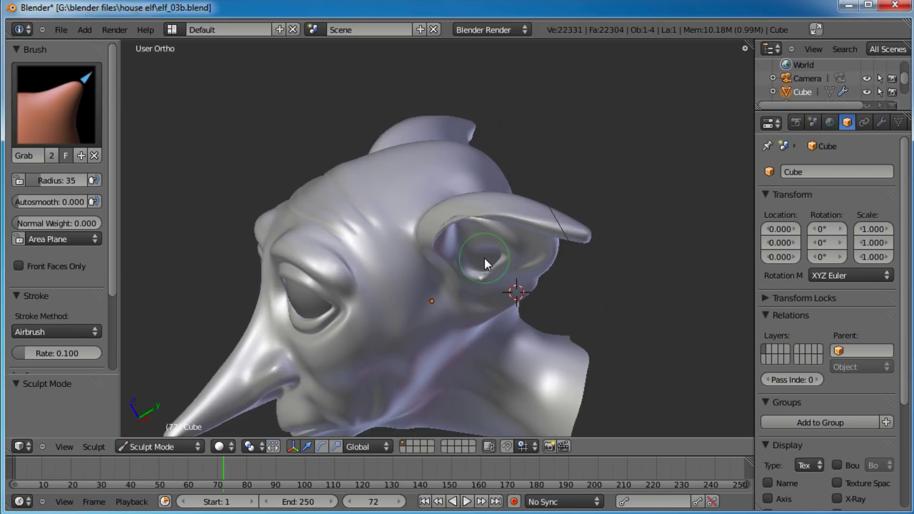
drag(476, 257, 492, 292)
middle_drag(461, 267, 501, 279)
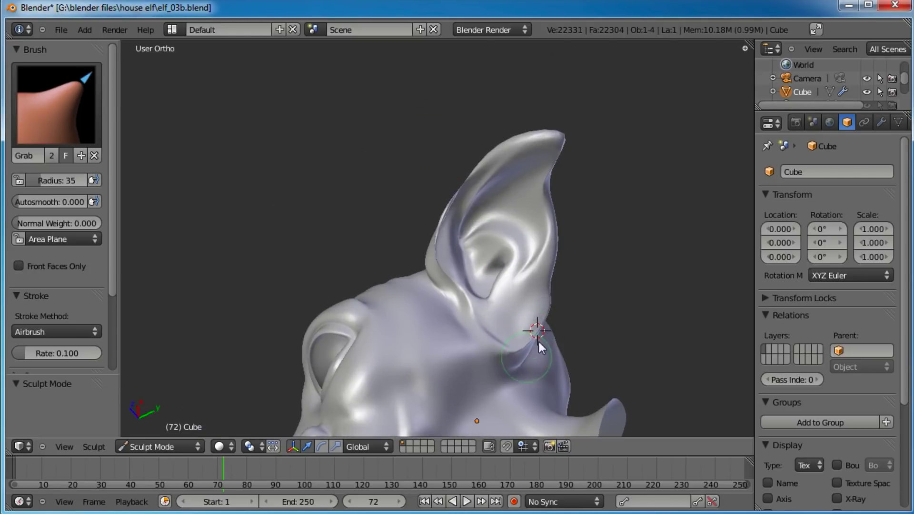
Step: Refine the ear tip's upper and outer edges by pulling them downward and inward with the Grab brush
middle_drag(538, 322, 570, 249)
scroll(427, 207, up, 4)
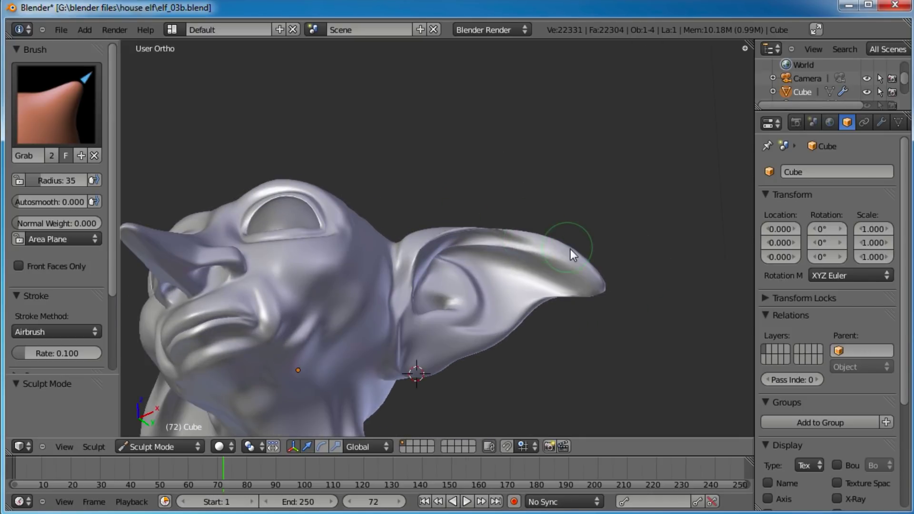
drag(572, 261, 573, 267)
mouse_move(589, 269)
mouse_down()
mouse_move(601, 300)
mouse_move(558, 293)
mouse_up()
scroll(583, 289, down, 4)
mouse_move(584, 289)
middle_down()
mouse_move(540, 251)
mouse_move(461, 212)
mouse_move(387, 229)
mouse_move(443, 229)
mouse_move(405, 244)
mouse_move(427, 264)
middle_up()
scroll(428, 264, up, 3)
drag(401, 215, 412, 216)
scroll(419, 195, down, 2)
middle_drag(427, 172, 418, 258)
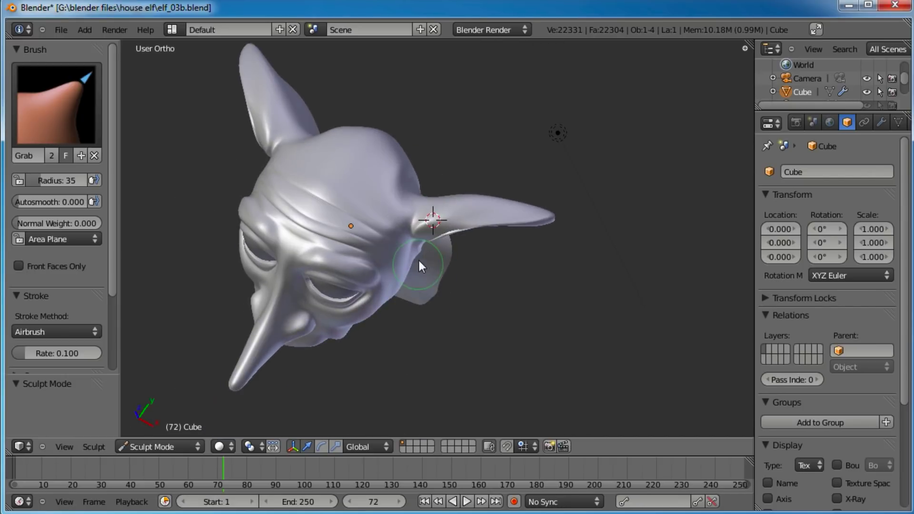
Step: Save the model over the existing file elf_03b.blend
middle_drag(435, 220, 398, 275)
key(ctrl+s)
click(399, 277)
Step: Return to Edit Mode and deselect all faces around the ear
scroll(398, 276, up, 4)
middle_drag(455, 227, 510, 204)
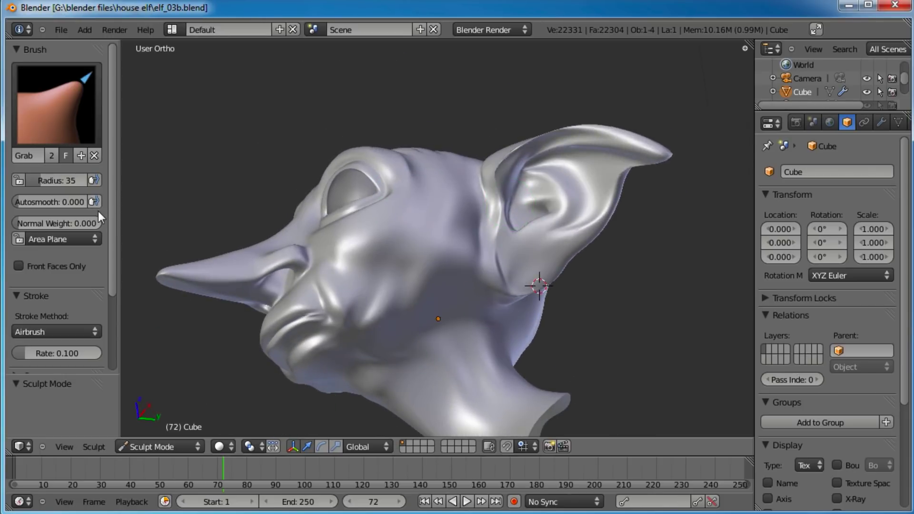
key(Tab)
scroll(601, 247, up, 3)
mouse_move(590, 248)
middle_down()
mouse_move(516, 240)
mouse_move(490, 290)
mouse_move(571, 302)
mouse_move(442, 213)
mouse_move(502, 314)
mouse_move(402, 271)
middle_up()
key(a)
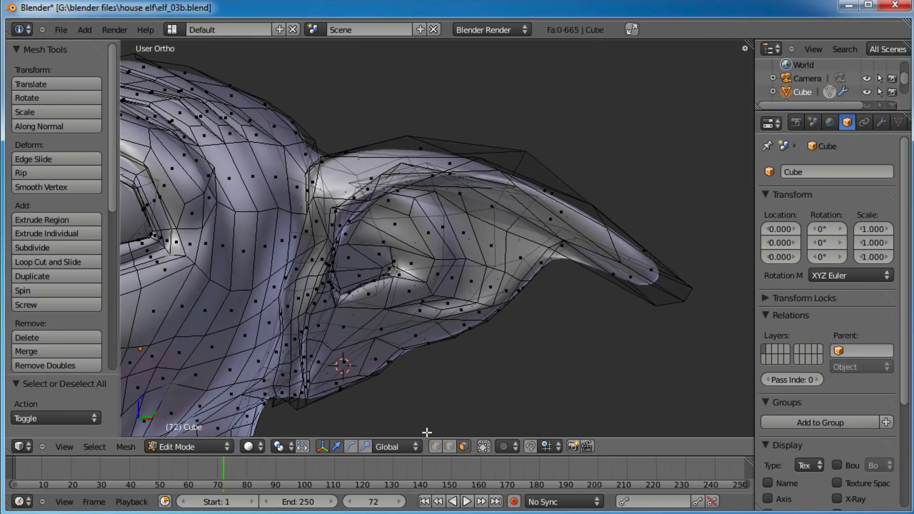
Step: Switch to vertex selection and add an edge loop across the ear, sliding it by -0.13
click(435, 446)
middle_drag(469, 359, 378, 313)
middle_drag(556, 259, 399, 308)
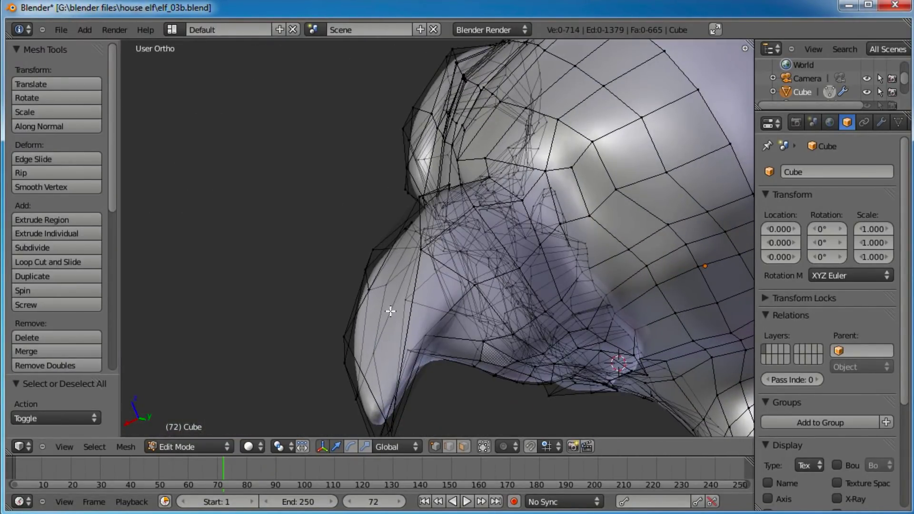
click(390, 311)
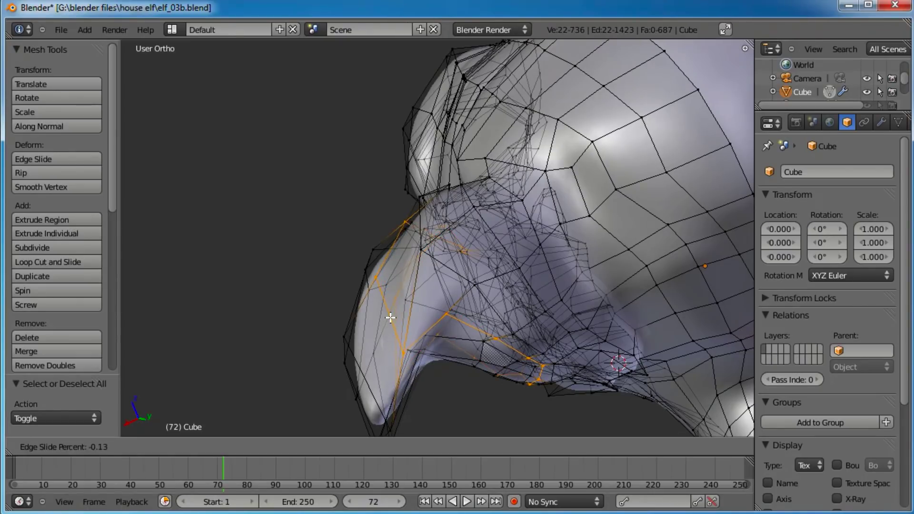
click(391, 319)
middle_drag(390, 319, 536, 229)
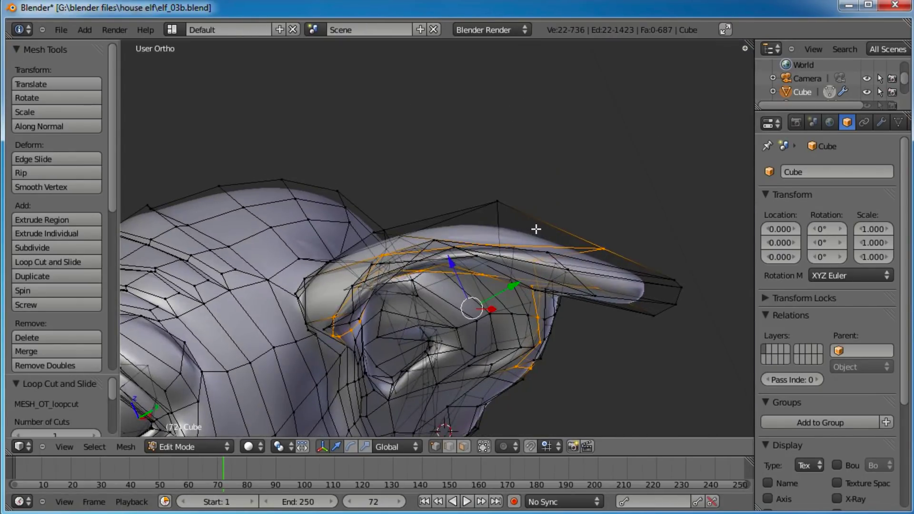
Step: Smooth the vertices of the new ear edge loop twice
key(w)
click(435, 346)
key(w)
click(429, 345)
middle_drag(452, 260, 434, 194)
scroll(433, 241, up, 2)
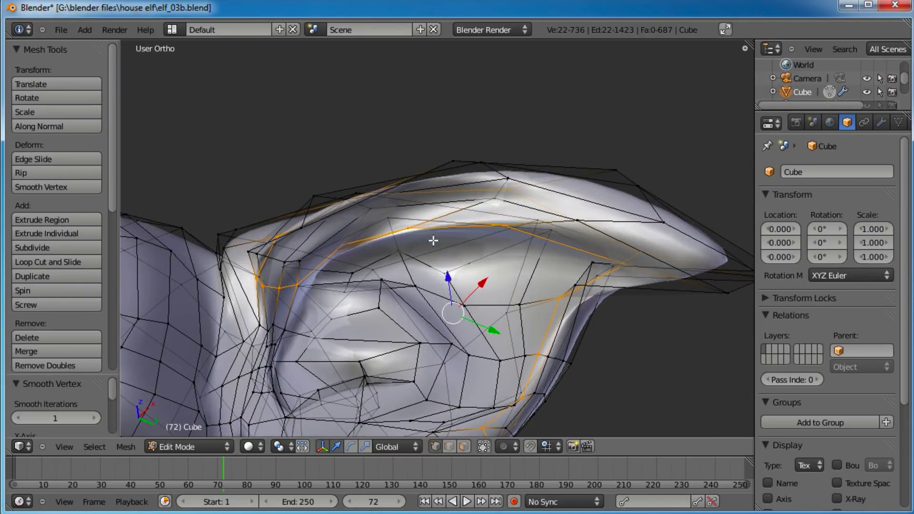
alt+right_click(529, 198)
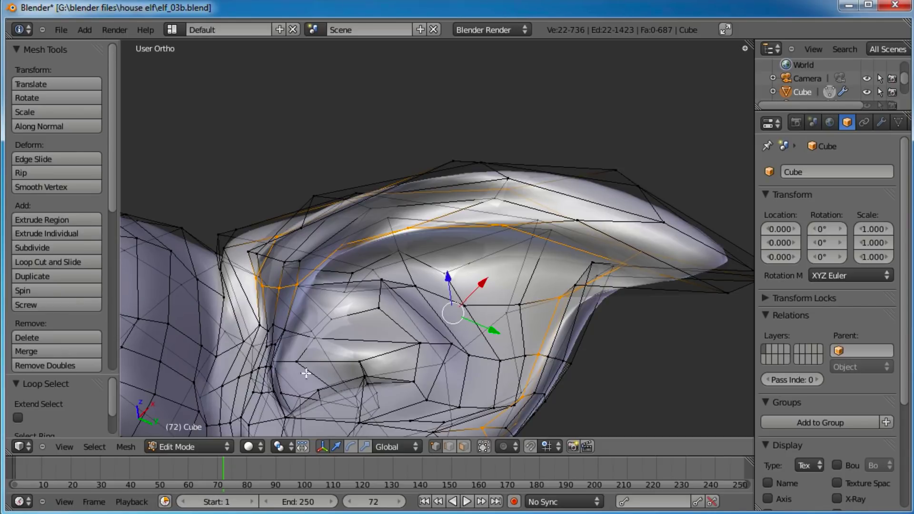
Step: Return to Sculpt Mode and soften the ear's upper front rim with the Smooth brush
key(Tab)
click(175, 443)
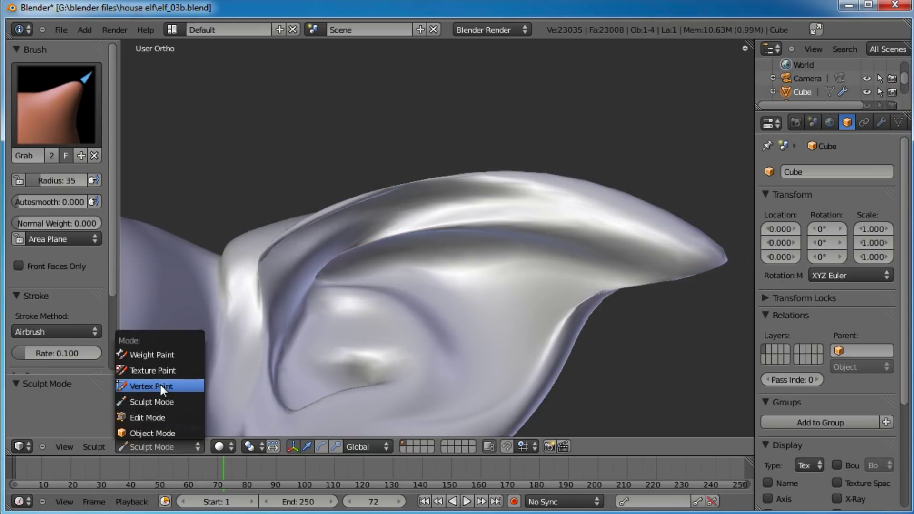
click(161, 402)
click(25, 110)
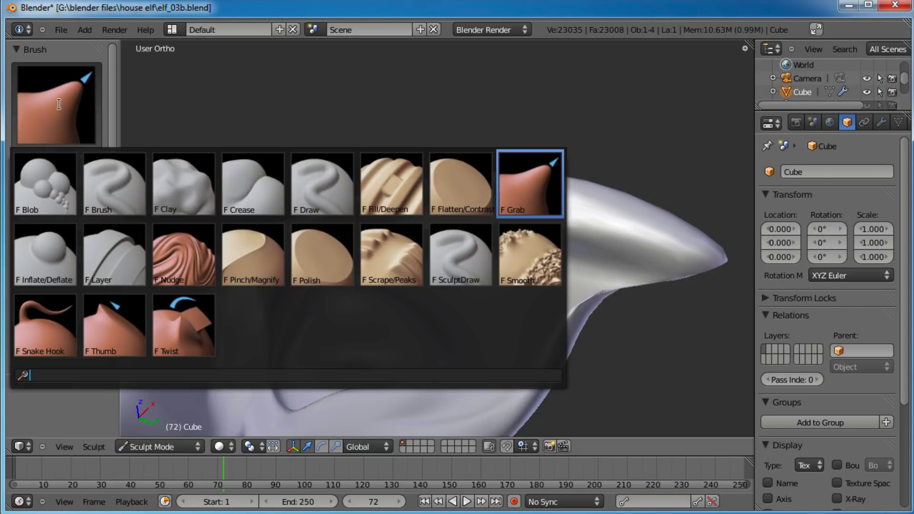
click(545, 260)
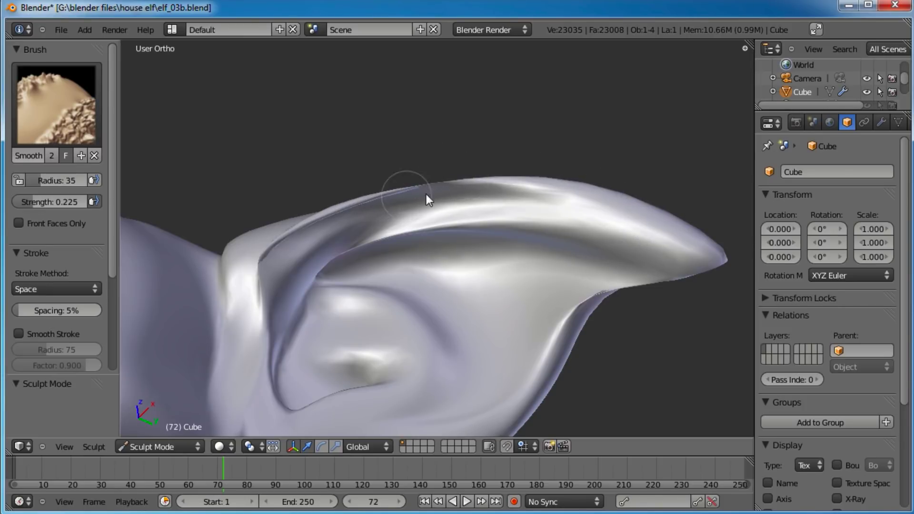
scroll(278, 253, down, 3)
middle_drag(387, 207, 352, 300)
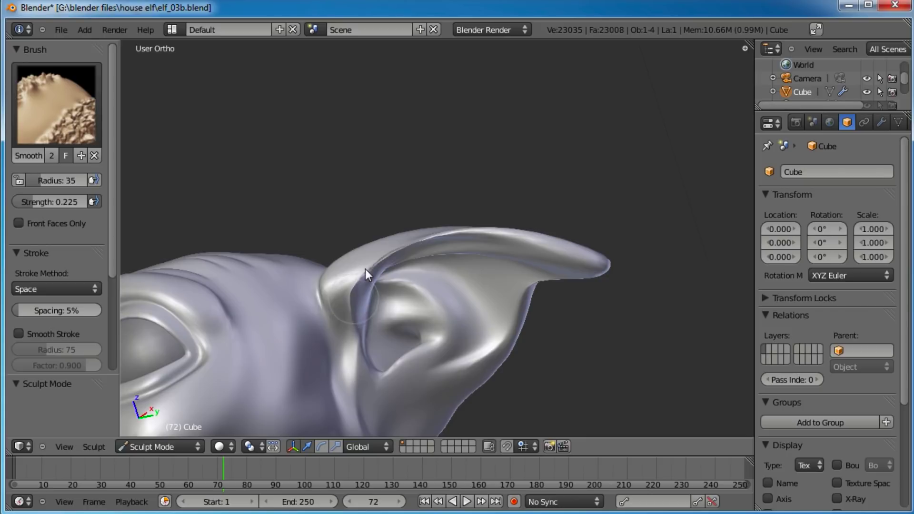
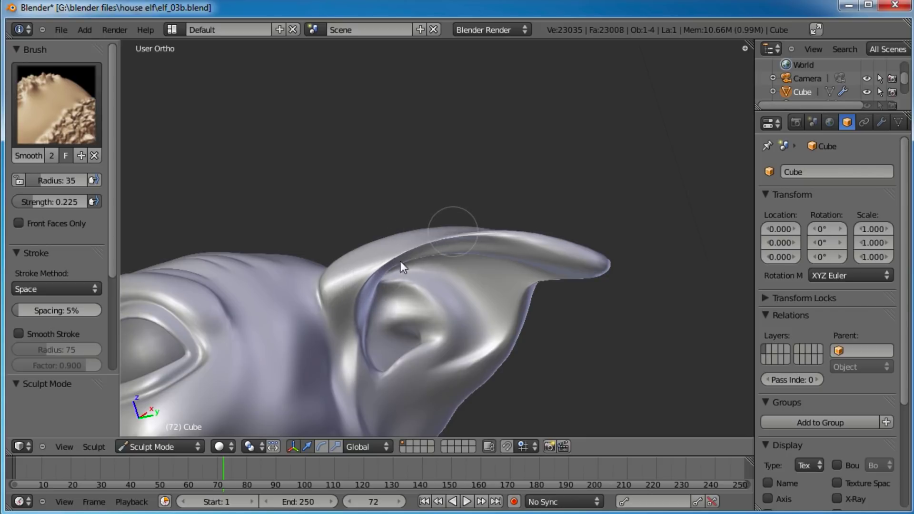
mouse_move(413, 255)
mouse_down()
mouse_move(473, 245)
mouse_move(438, 253)
mouse_move(465, 251)
mouse_up()
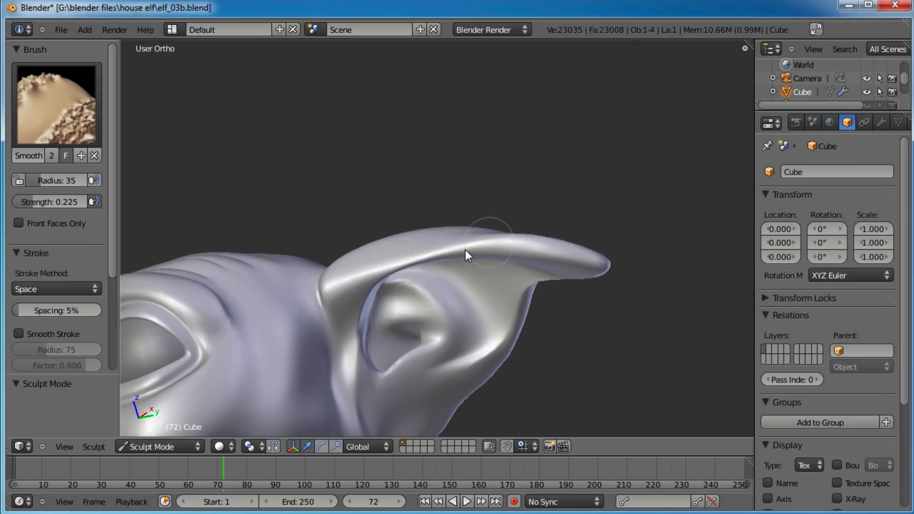
Step: Smooth the crease where the underside of the earlobe joins the head
middle_drag(366, 286, 369, 254)
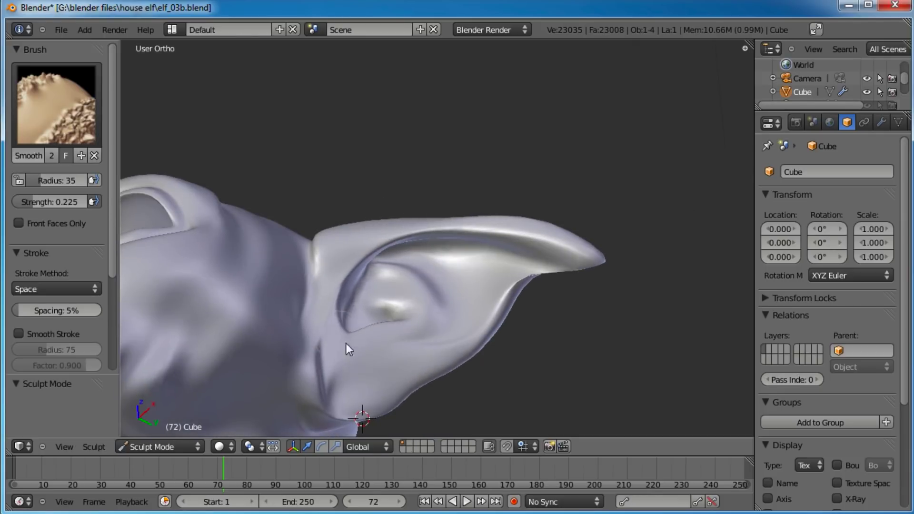
middle_drag(594, 267, 275, 266)
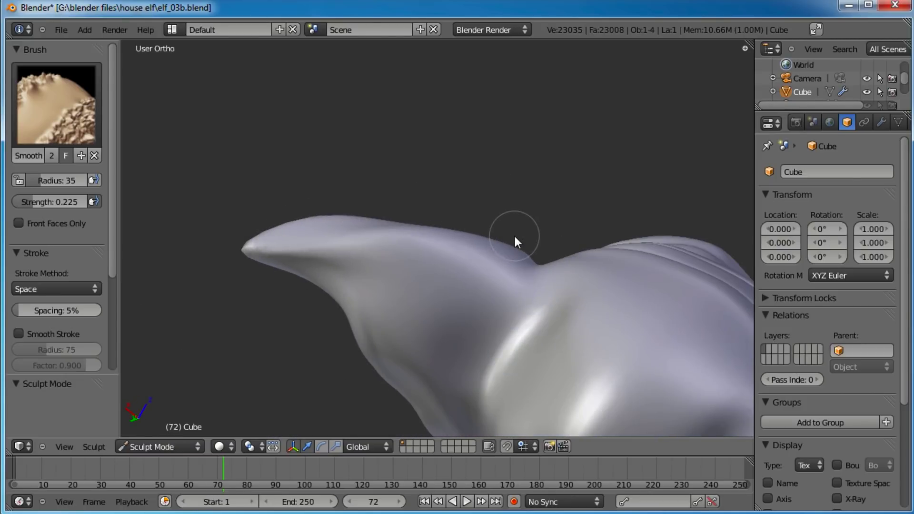
middle_drag(534, 253, 443, 185)
middle_drag(335, 176, 246, 139)
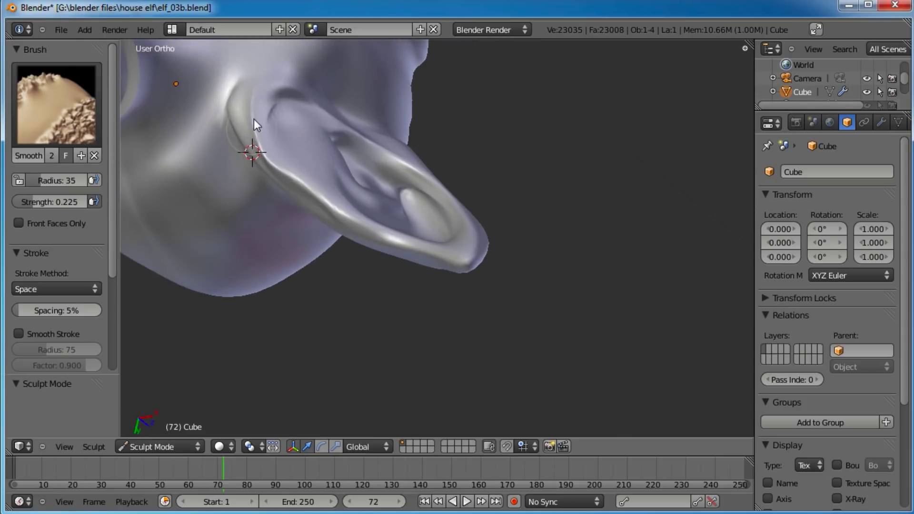
mouse_move(261, 118)
mouse_down()
mouse_move(280, 173)
mouse_move(286, 165)
mouse_up()
drag(259, 112, 284, 145)
middle_drag(401, 244, 405, 312)
scroll(489, 277, up, 3)
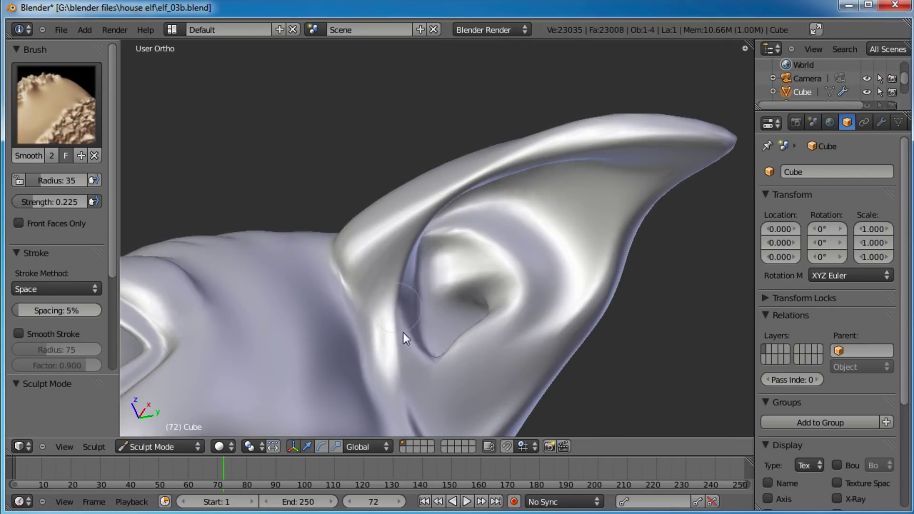
Step: Pull the earlobe and the ear's lower edge into a more distinct lobe with the Grab brush
middle_drag(409, 353, 438, 319)
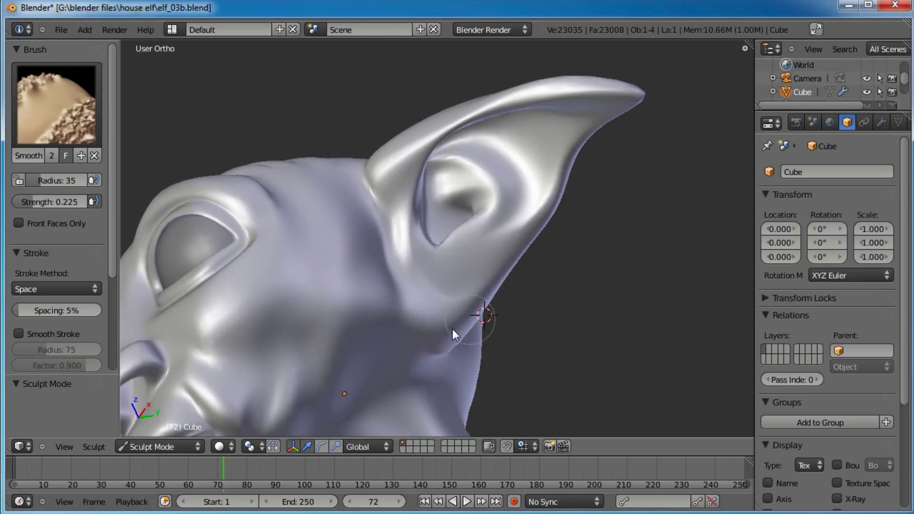
click(30, 100)
click(529, 184)
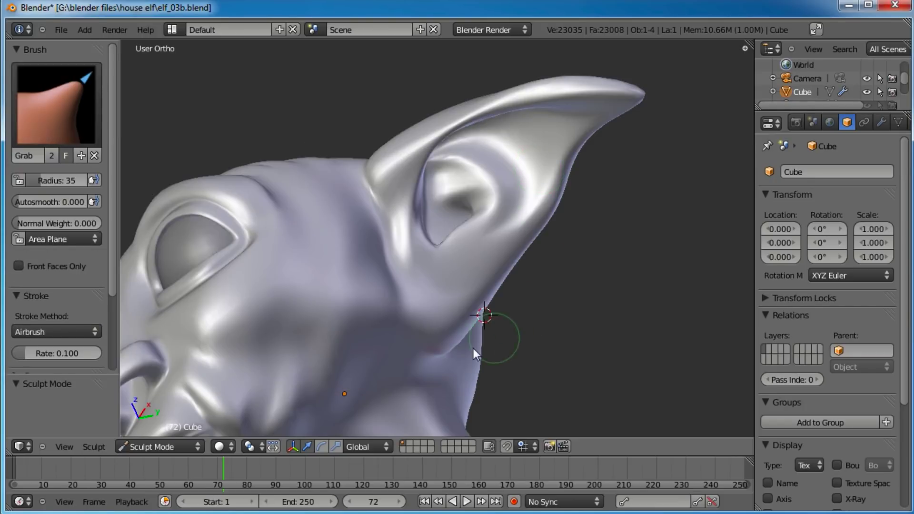
mouse_move(418, 308)
middle_down()
mouse_move(439, 330)
mouse_move(430, 314)
middle_up()
mouse_move(524, 279)
middle_down()
mouse_move(482, 297)
mouse_move(499, 337)
mouse_move(507, 244)
mouse_move(504, 255)
middle_up()
drag(478, 247, 475, 289)
middle_drag(475, 291, 407, 245)
middle_drag(449, 315, 470, 256)
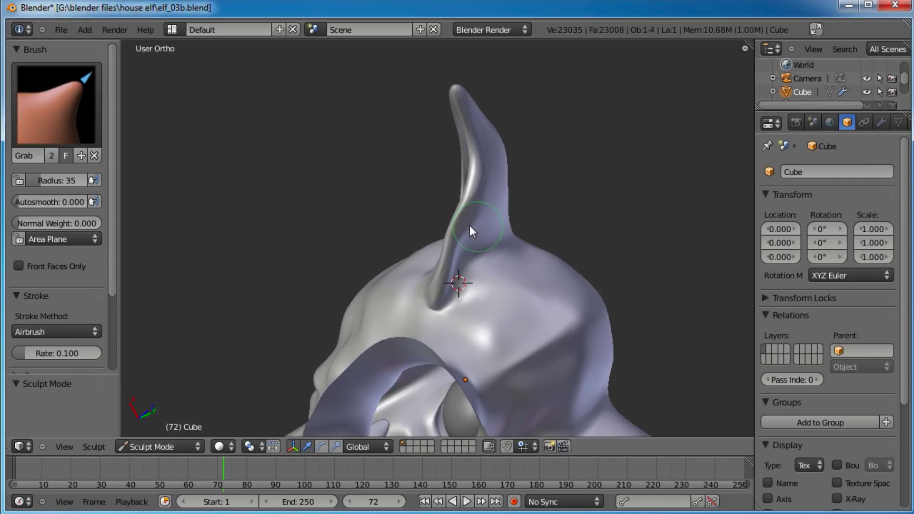
middle_drag(474, 223, 413, 302)
scroll(418, 281, up, 2)
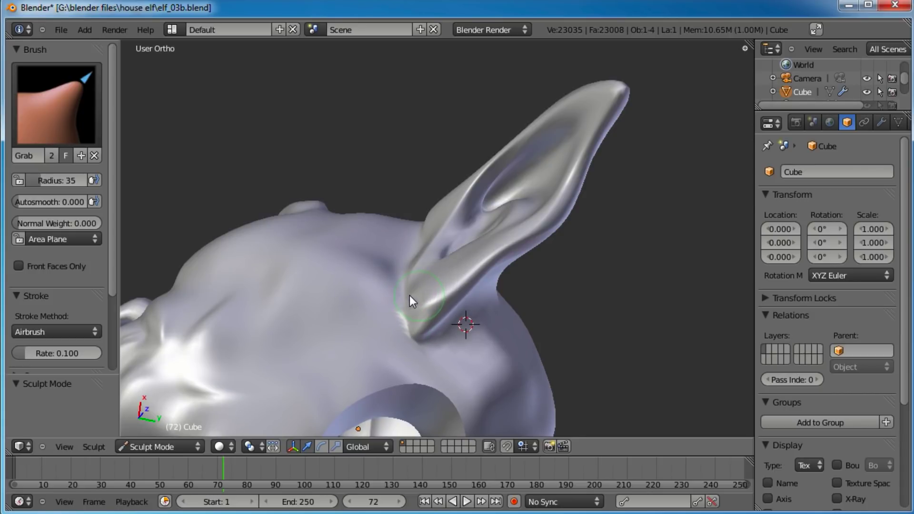
middle_drag(415, 298, 478, 255)
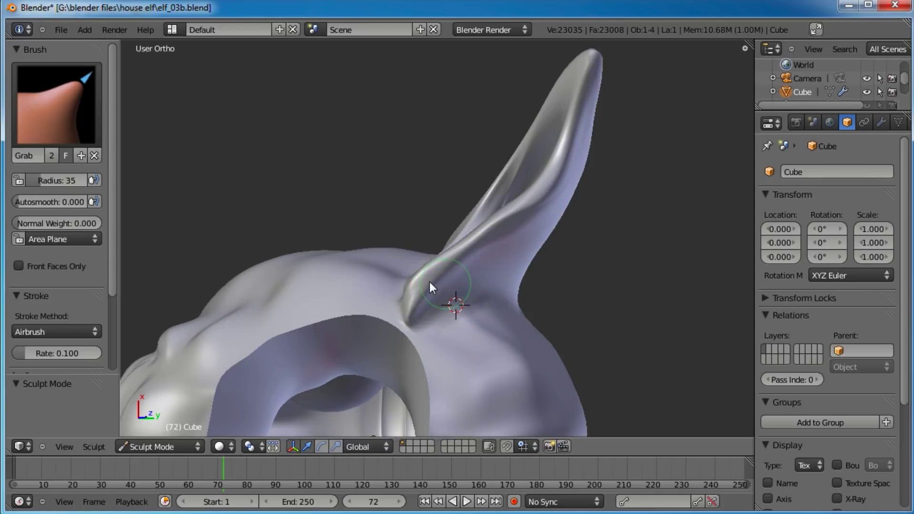
mouse_move(418, 281)
middle_down()
mouse_move(483, 373)
mouse_move(499, 321)
mouse_move(455, 244)
mouse_move(419, 289)
middle_up()
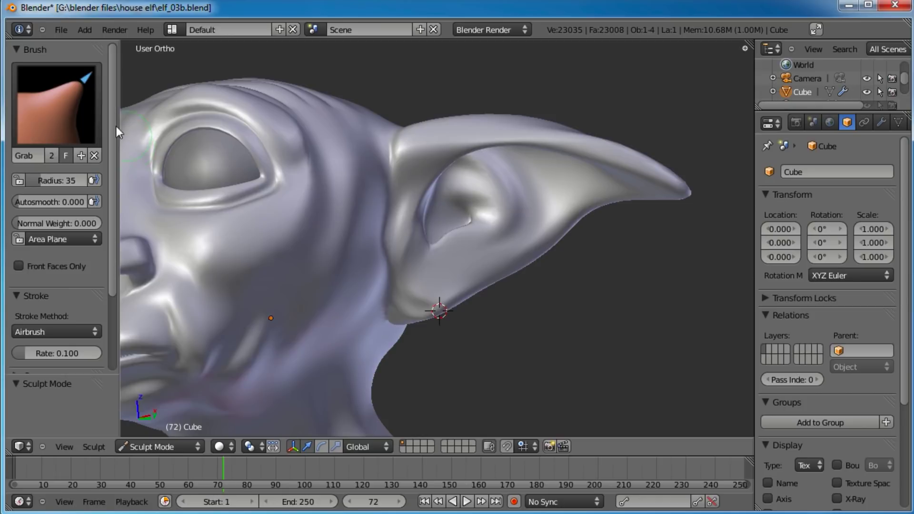
Step: Even out the reshaped earlobe surface with the Smooth brush
click(93, 125)
click(530, 255)
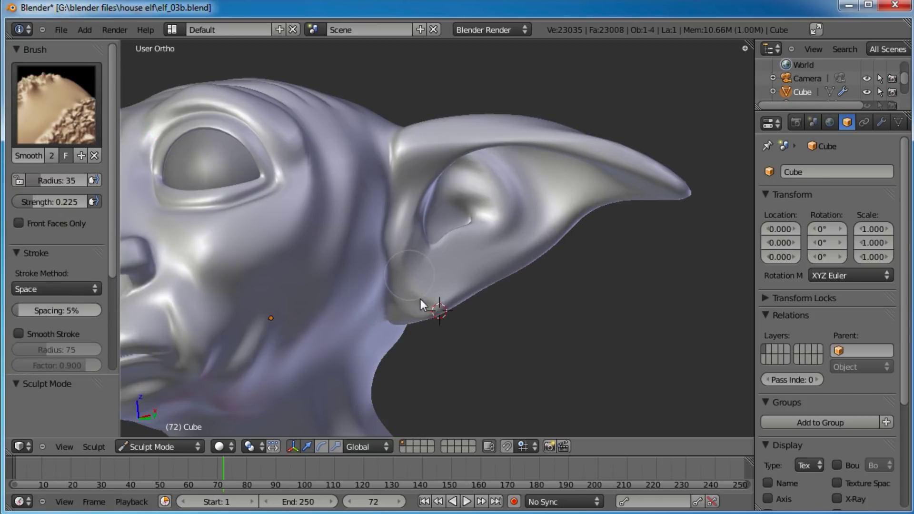
middle_drag(513, 316, 456, 346)
middle_drag(534, 286, 490, 272)
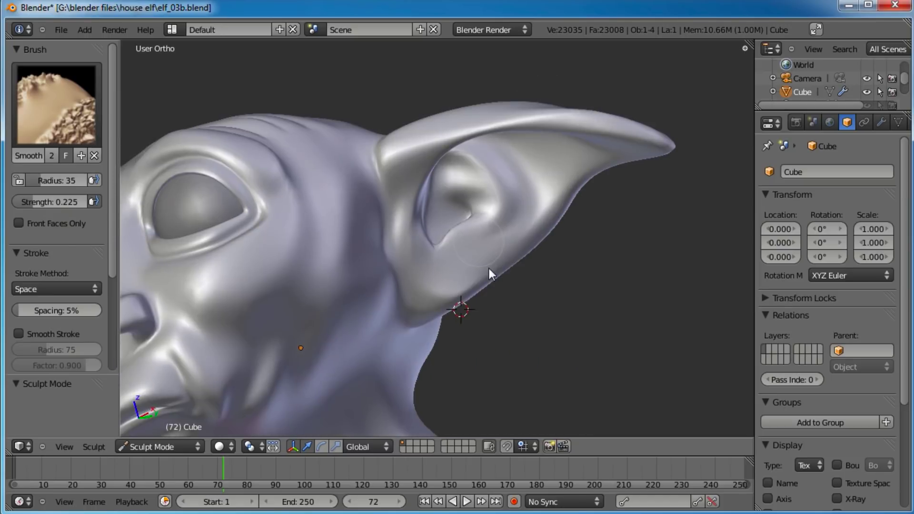
Step: Save the model over the existing file elf_03b.blend
scroll(440, 310, down, 5)
middle_drag(441, 173, 438, 265)
key(ctrl+s)
click(546, 245)
Step: Reshape the inner ear fold around the ear opening with the Grab brush
scroll(546, 244, up, 4)
scroll(445, 272, up, 3)
mouse_move(544, 276)
middle_down()
mouse_move(460, 281)
mouse_move(359, 224)
middle_up()
click(56, 105)
click(529, 186)
mouse_move(517, 219)
middle_down()
mouse_move(538, 243)
mouse_move(513, 235)
middle_up()
drag(528, 224, 535, 229)
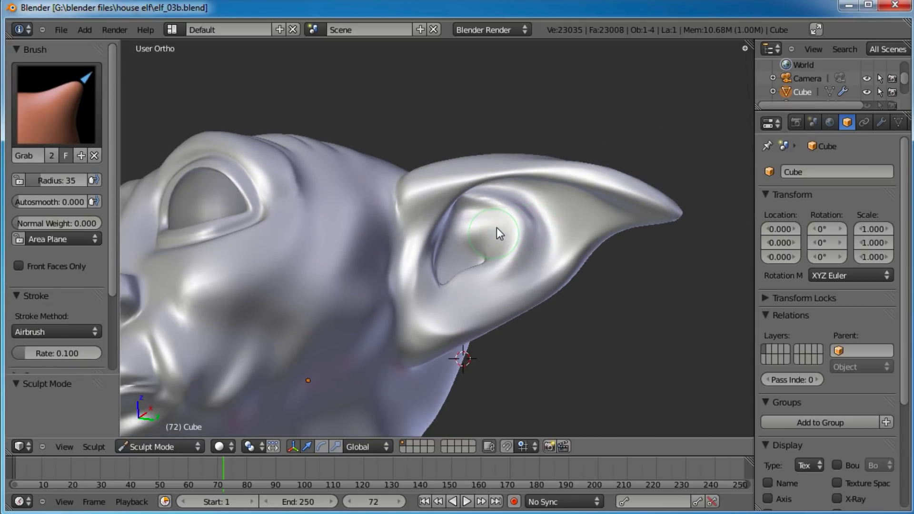
scroll(476, 231, down, 3)
scroll(485, 239, up, 4)
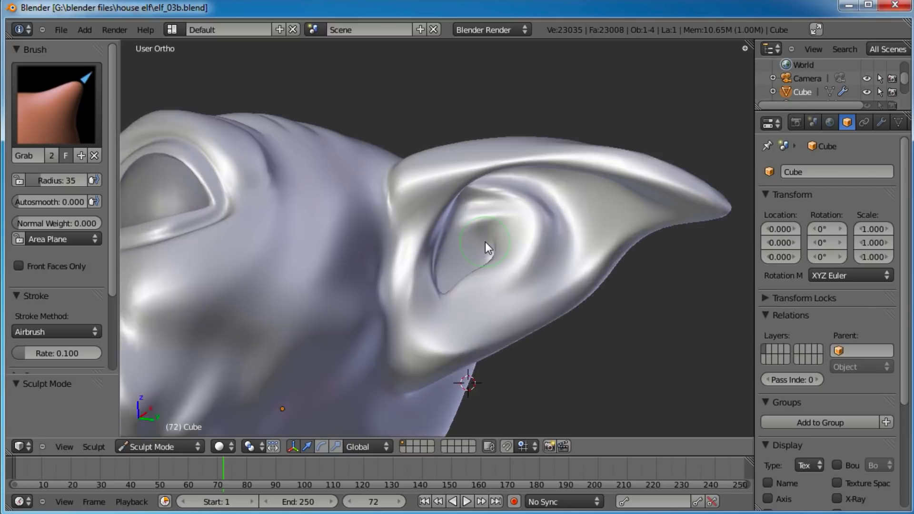
scroll(484, 242, up, 1)
mouse_move(487, 253)
middle_down()
mouse_move(464, 250)
mouse_move(433, 320)
middle_up()
scroll(455, 265, down, 3)
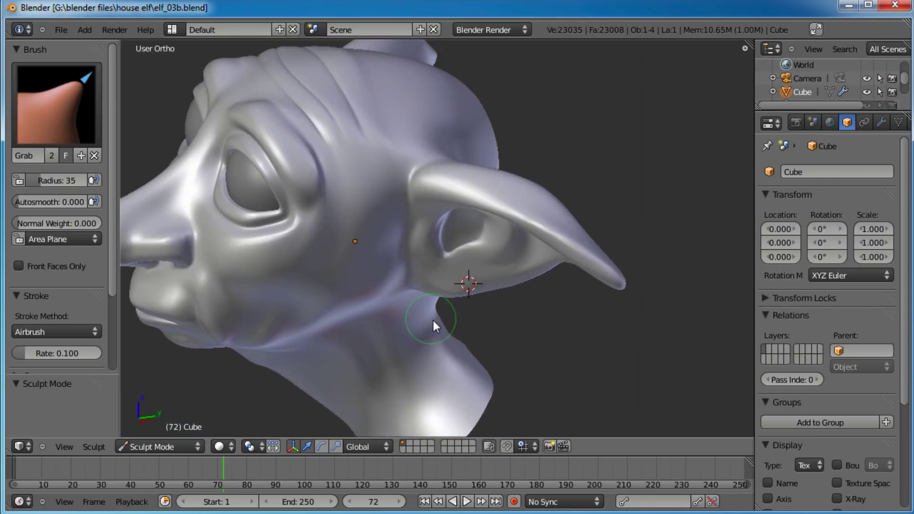
scroll(438, 304, up, 5)
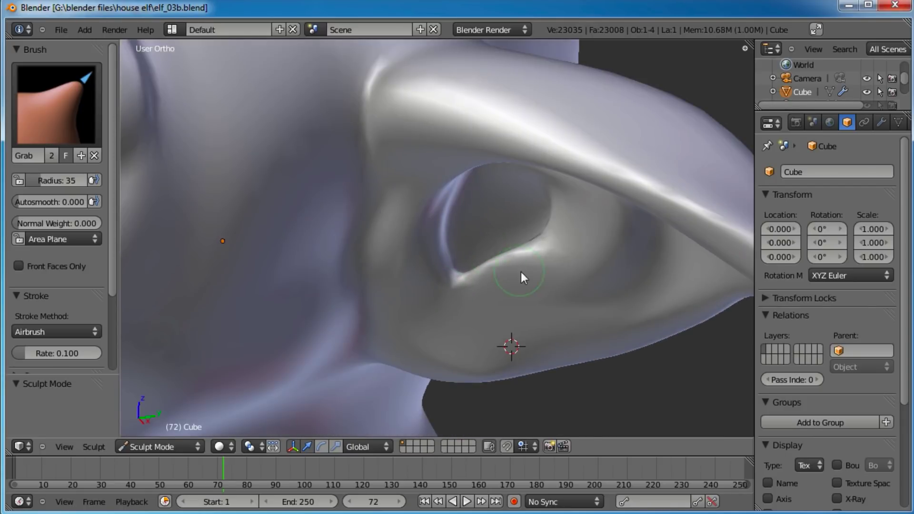
Step: In Edit Mode, reposition the four vertices of the face inside the ear opening and scale them up by about 1.43
key(Tab)
mouse_move(461, 290)
middle_down()
mouse_move(436, 220)
mouse_move(422, 236)
mouse_move(414, 329)
mouse_move(413, 322)
middle_up()
right_click(391, 261)
shift+right_click(398, 286)
middle_drag(401, 289, 495, 376)
shift+right_click(394, 312)
shift+right_click(399, 286)
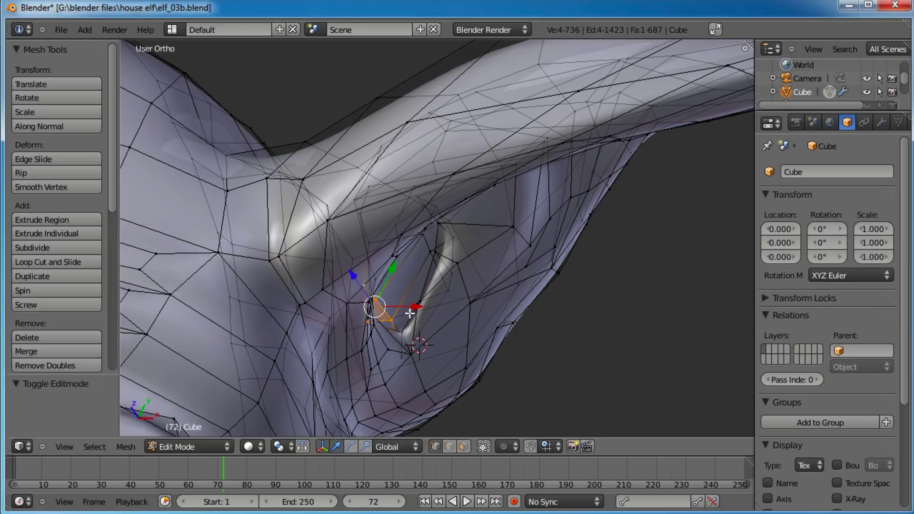
key(g)
key(x)
click(373, 306)
middle_drag(373, 306, 373, 347)
key(s)
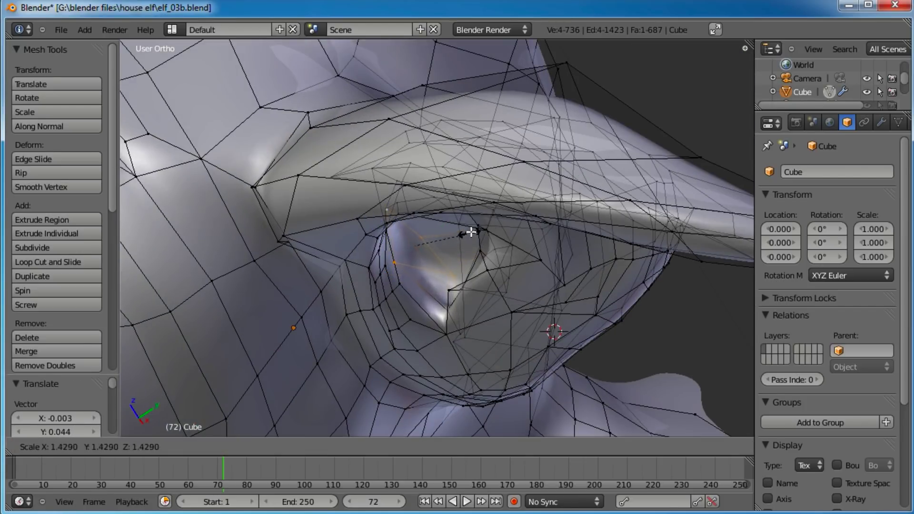
click(471, 232)
Step: Reposition a single vertex inside the ear opening toward the opening's front edge
right_click(432, 228)
right_click(426, 238)
key(g)
click(433, 217)
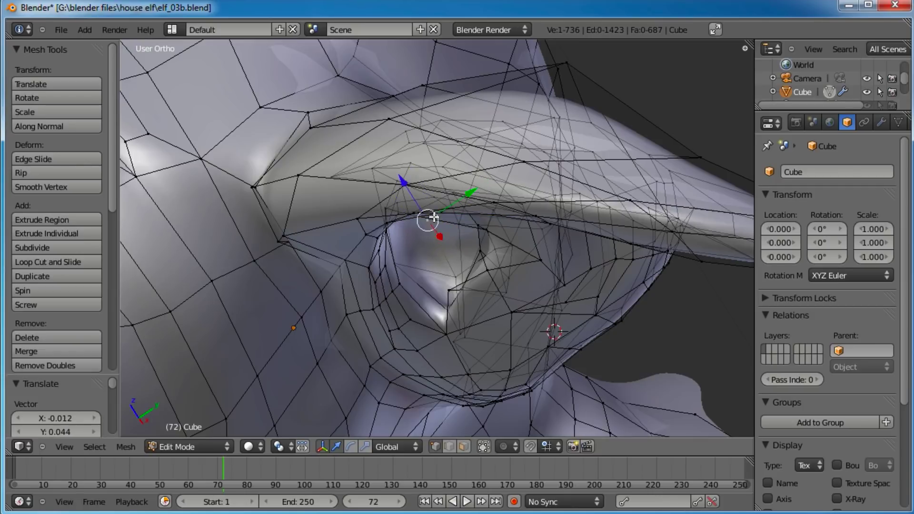
key(g)
click(435, 260)
middle_drag(435, 259, 447, 241)
key(g)
click(423, 293)
scroll(437, 267, up, 3)
middle_drag(430, 285, 438, 251)
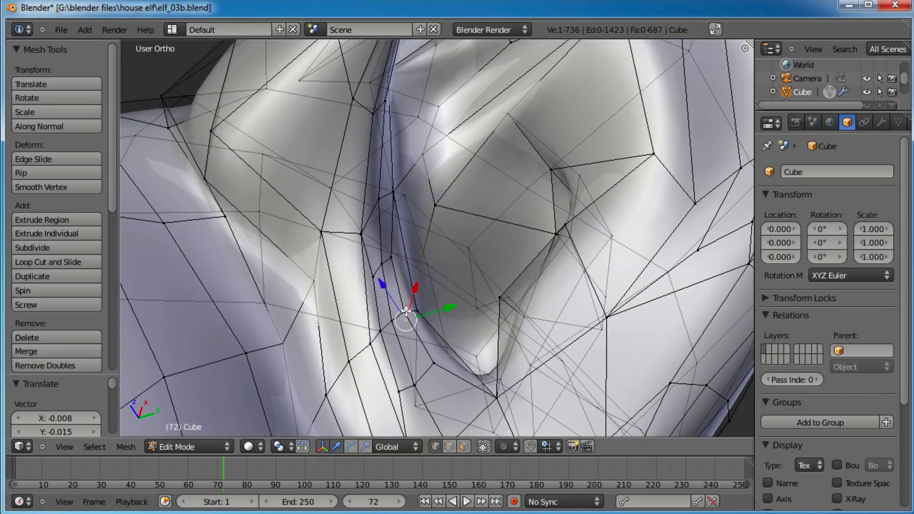
Step: Add neighbouring vertices along the ear opening's front edge to the selection, move them together, and scale them by 0.823
shift+right_click(432, 360)
shift+right_click(383, 267)
shift+right_click(374, 277)
scroll(379, 288, down, 2)
middle_drag(380, 300, 462, 284)
key(g)
click(471, 279)
key(s)
click(471, 274)
Step: Move a pair of vertices on the ear opening's front edge, plus a single vertex on its lower edge
right_click(434, 272)
shift+right_click(424, 284)
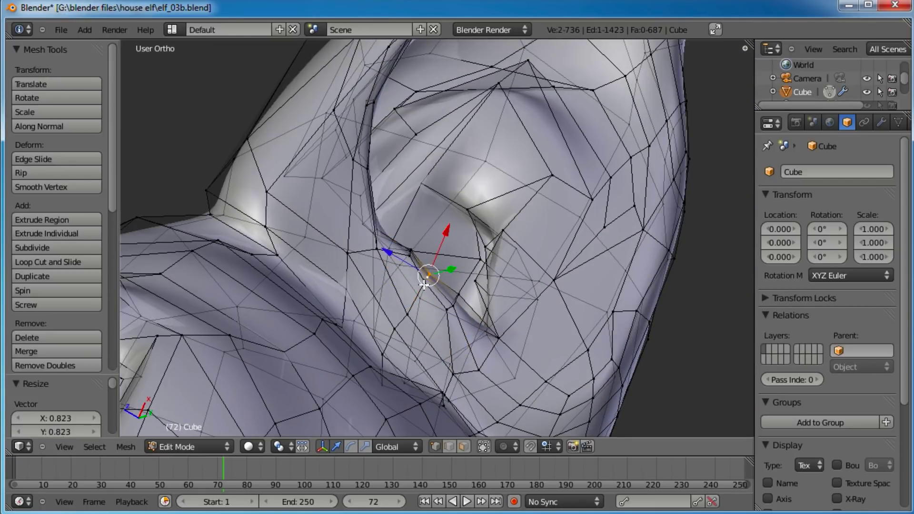
key(g)
click(455, 275)
middle_drag(454, 274, 489, 300)
right_click(487, 279)
key(g)
click(449, 290)
Step: Adjust the vertex on the rear part of the ear opening's lower edge from several angles, and return to Sculpt Mode
right_click(503, 273)
key(g)
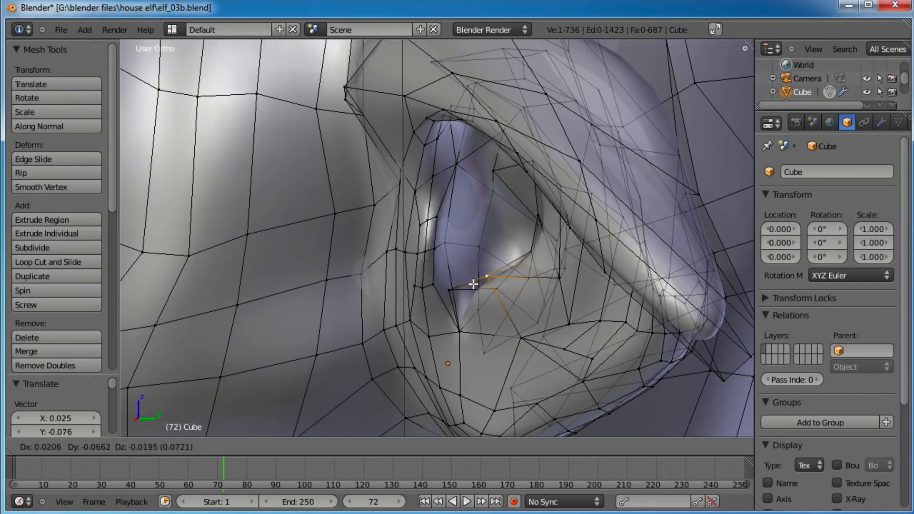
click(459, 293)
middle_drag(459, 293, 452, 253)
key(g)
click(511, 242)
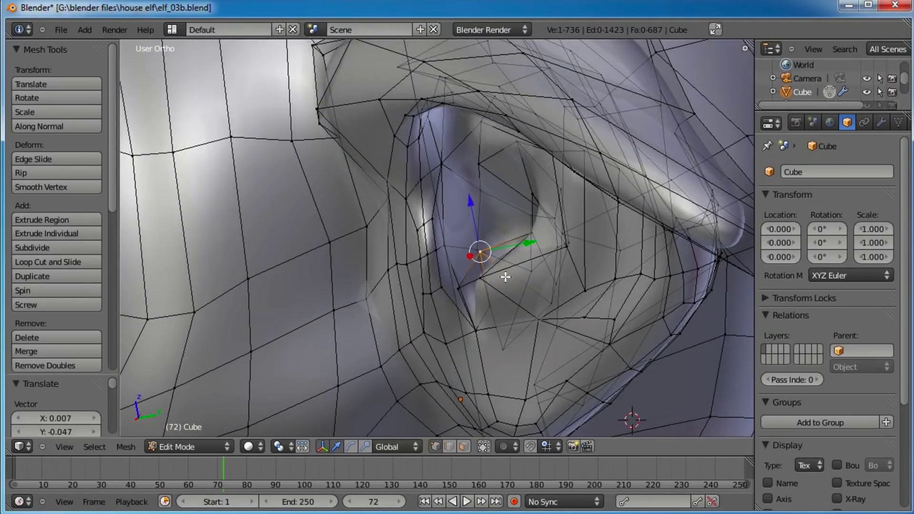
middle_drag(506, 276, 518, 281)
key(g)
click(492, 228)
middle_drag(491, 229, 486, 149)
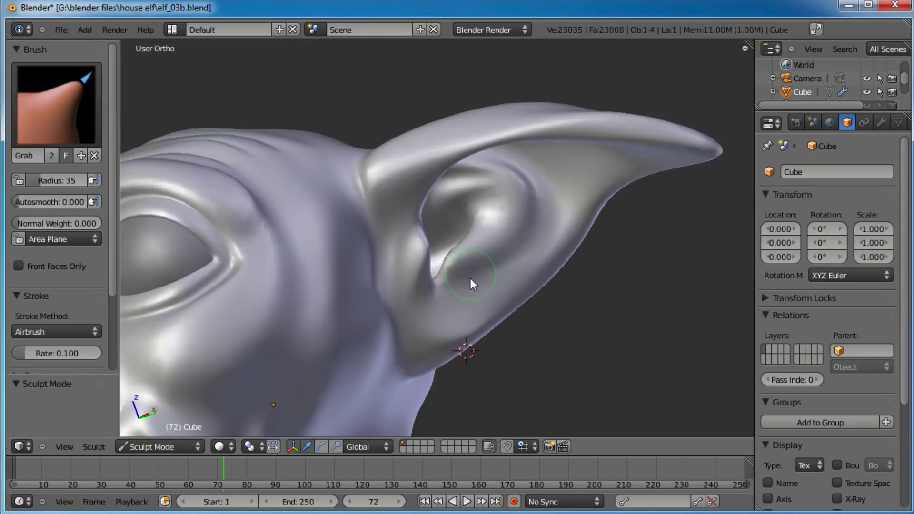
Step: In Edit Mode, shift two vertices just in front of the ear opening toward the face
scroll(468, 276, down, 5)
mouse_move(466, 275)
middle_down()
mouse_move(519, 192)
mouse_move(525, 230)
mouse_move(464, 238)
mouse_move(447, 252)
mouse_move(504, 250)
mouse_move(493, 260)
mouse_move(527, 265)
mouse_move(544, 245)
mouse_move(490, 252)
mouse_move(402, 193)
mouse_move(344, 247)
mouse_move(375, 278)
middle_up()
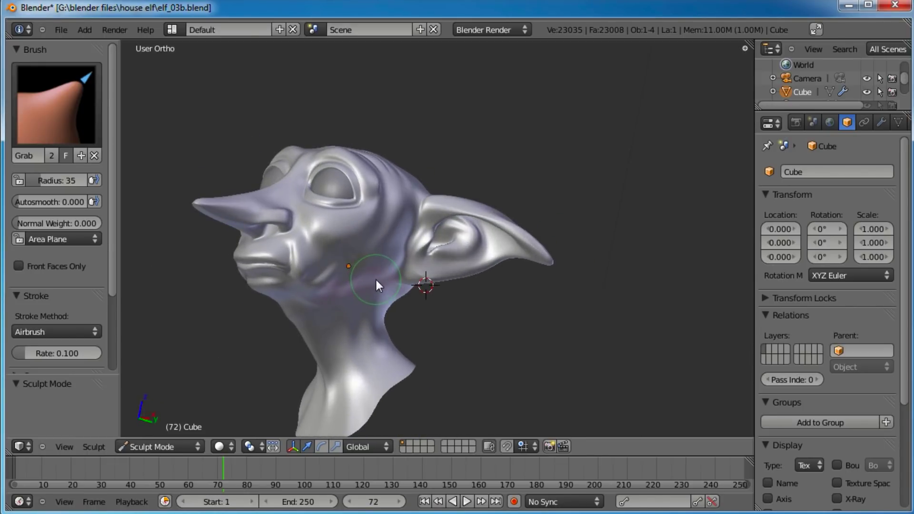
scroll(444, 215, up, 8)
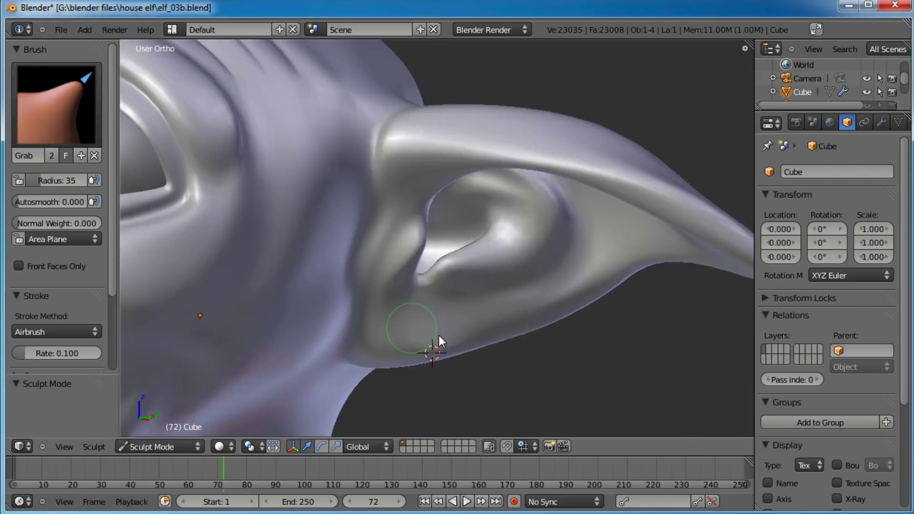
key(Tab)
middle_drag(459, 205, 460, 135)
right_click(380, 208)
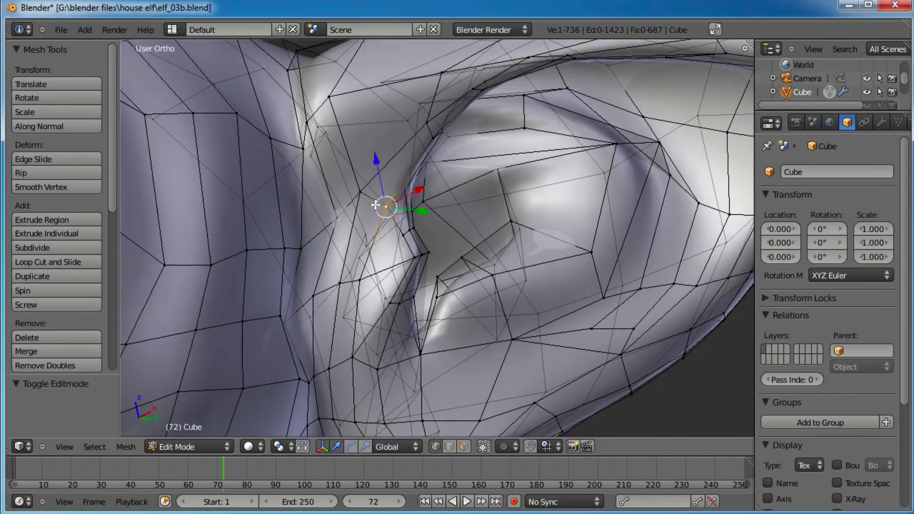
key(g)
click(367, 198)
right_click(402, 189)
key(g)
click(385, 199)
Step: Move three more vertices around the ear opening's front rim toward the face
middle_drag(469, 183, 416, 169)
right_click(445, 199)
key(g)
click(431, 218)
right_click(373, 213)
key(g)
click(356, 210)
right_click(372, 241)
key(g)
click(359, 210)
Step: Shift three vertices on the strip between the head and the ear opening closer to the head
middle_drag(402, 177, 418, 268)
right_click(416, 230)
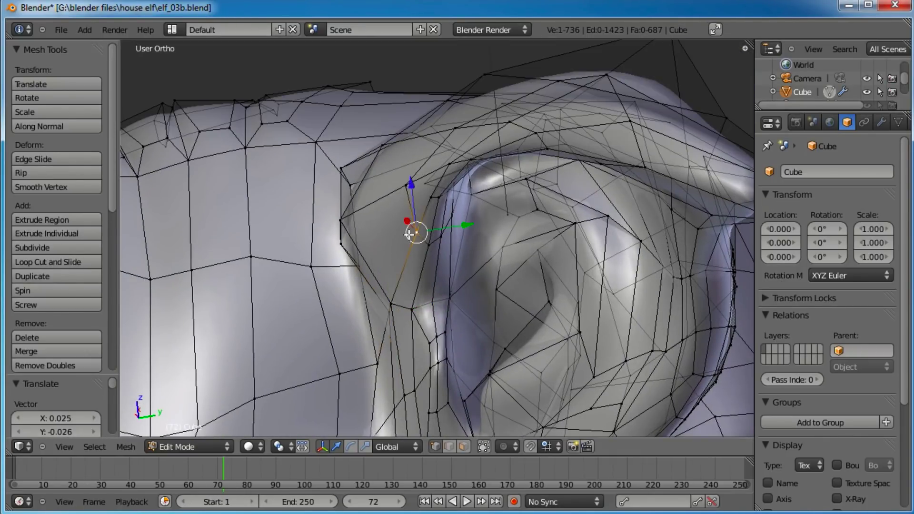
key(g)
click(385, 245)
right_click(390, 285)
key(g)
click(377, 282)
right_click(390, 300)
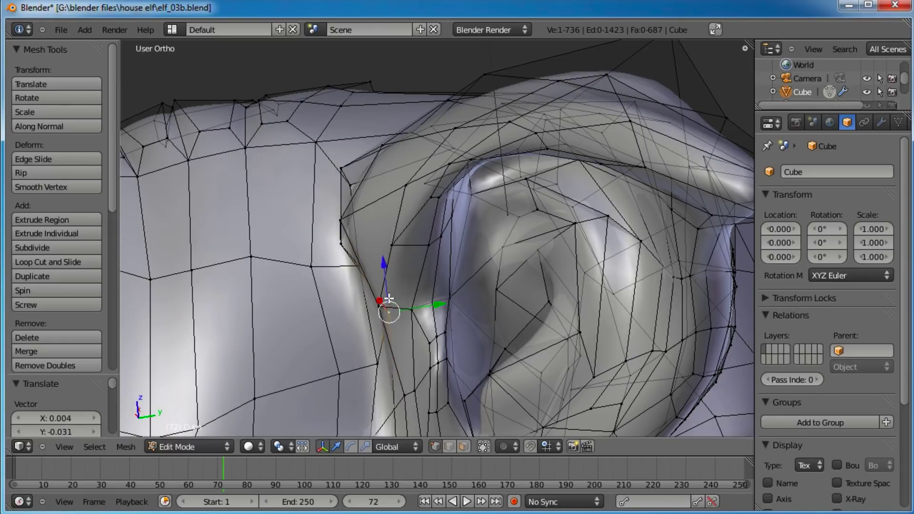
key(g)
click(371, 306)
Step: Lower the vertices along the upper front edge of the ear opening, adjusting them from two angles
right_click(427, 258)
key(g)
click(421, 284)
right_click(457, 245)
key(g)
click(464, 272)
middle_drag(430, 282, 489, 268)
key(g)
click(462, 294)
right_click(428, 270)
key(g)
click(401, 298)
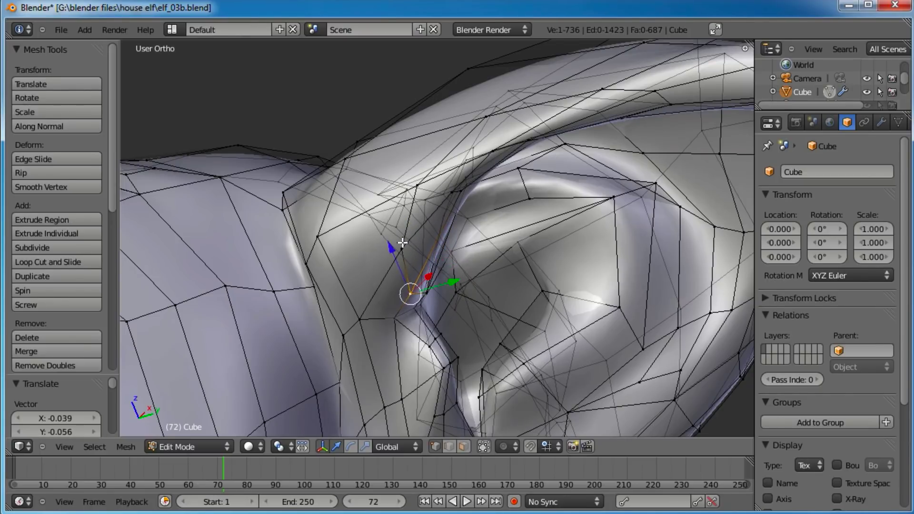
Step: Move two vertices at the base of the ear's upper rim down and toward the head
right_click(401, 246)
key(g)
click(386, 267)
right_click(408, 181)
key(g)
click(366, 199)
Step: Raise a vertex on the folded upper rim of the ear, adjusting its position from two angles
scroll(367, 199, down, 3)
middle_drag(368, 200, 478, 198)
right_click(470, 186)
key(g)
right_click(468, 186)
right_click(475, 186)
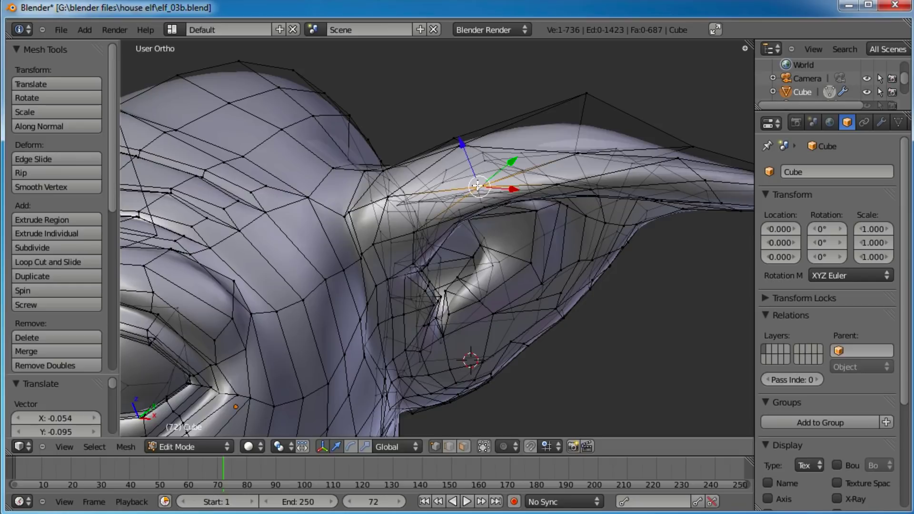
key(g)
click(458, 179)
middle_drag(614, 208, 426, 198)
right_click(433, 205)
key(g)
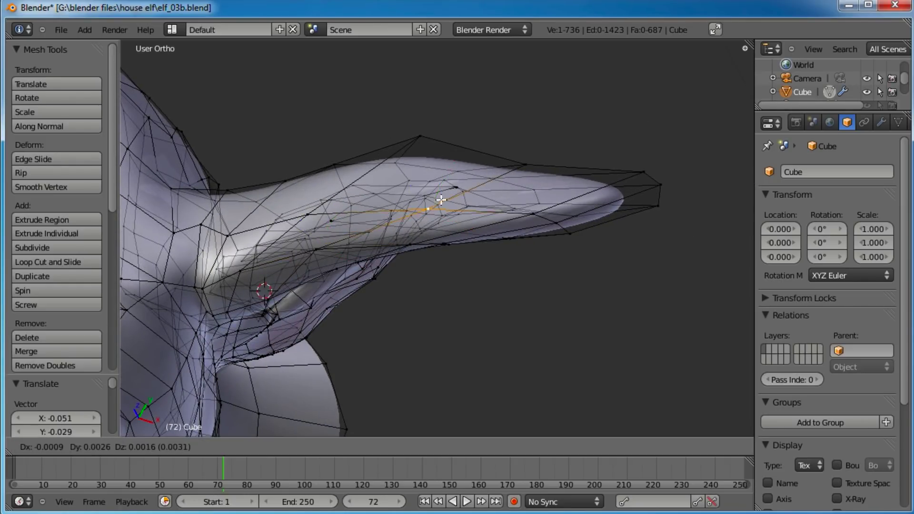
click(429, 185)
Step: Move a vertex on the ear's upper edge inward toward the head and raise it from another angle
right_click(530, 148)
key(g)
click(424, 118)
key(g)
click(369, 125)
middle_drag(327, 216, 379, 176)
key(g)
click(379, 157)
Step: Raise a neighbouring vertex on the ear's upper edge slightly
key(g)
right_click(408, 147)
right_click(377, 169)
key(g)
click(385, 153)
Step: Reposition the outline vertex on the back of the ear between its highest point and the tip, using two viewing angles
middle_drag(510, 198, 373, 279)
right_click(333, 206)
key(g)
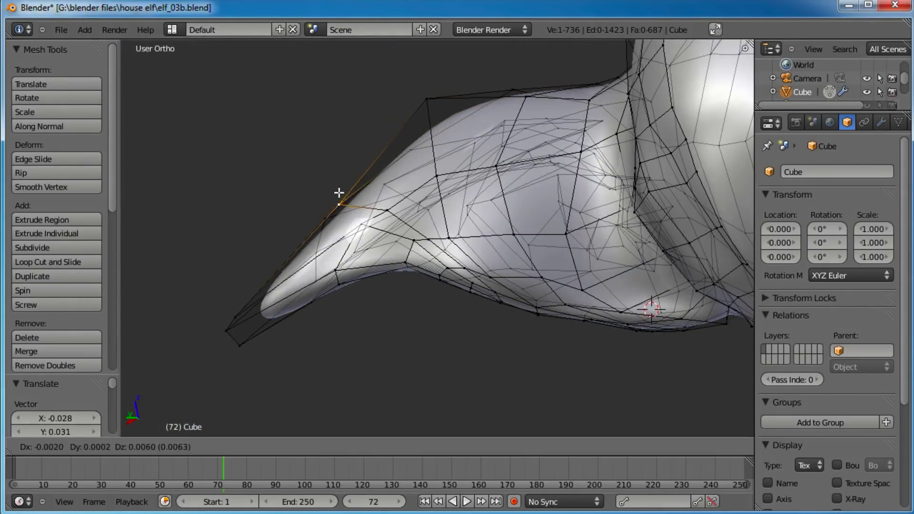
click(362, 169)
middle_drag(400, 169, 384, 238)
key(g)
click(380, 261)
Step: Insert an edge loop along the ear, crossing its outer part near the tip, and clear the selection
middle_drag(447, 260, 360, 203)
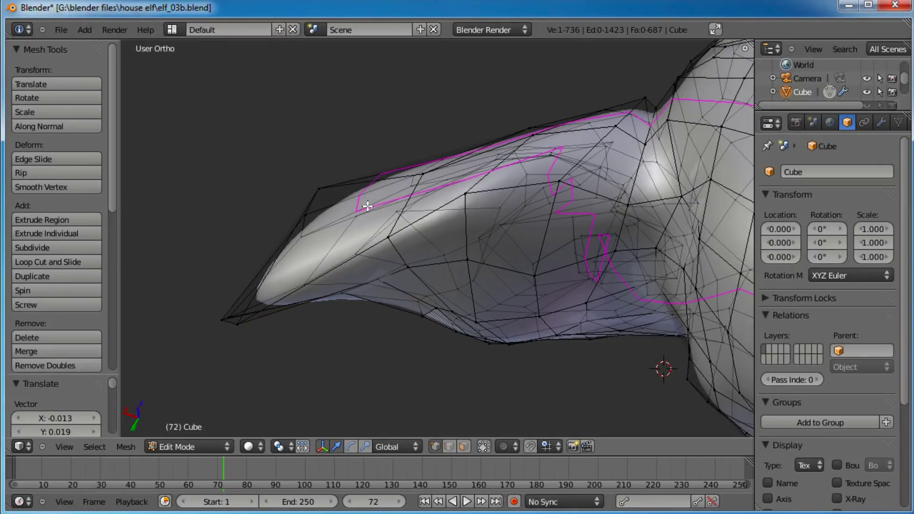
click(345, 259)
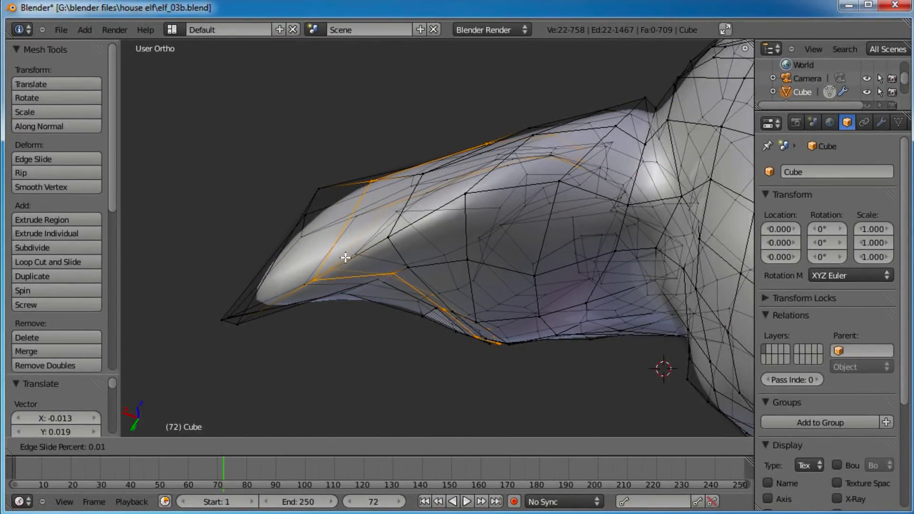
click(344, 257)
middle_drag(333, 276, 476, 181)
key(a)
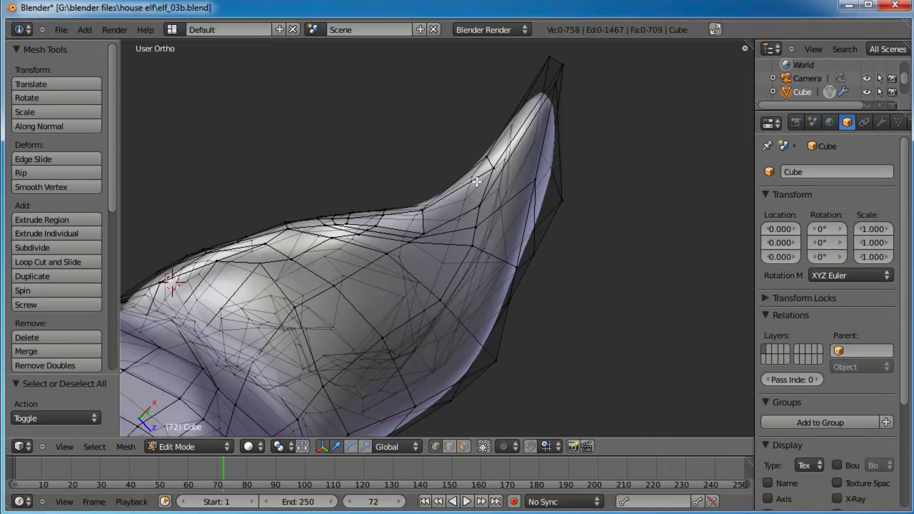
Step: Select two vertices of the new edge loop near the ear's lower rim and move them together
middle_drag(402, 219, 501, 79)
middle_drag(485, 170, 439, 209)
middle_drag(391, 294, 457, 352)
scroll(468, 298, up, 4)
right_click(466, 271)
middle_drag(515, 254, 466, 313)
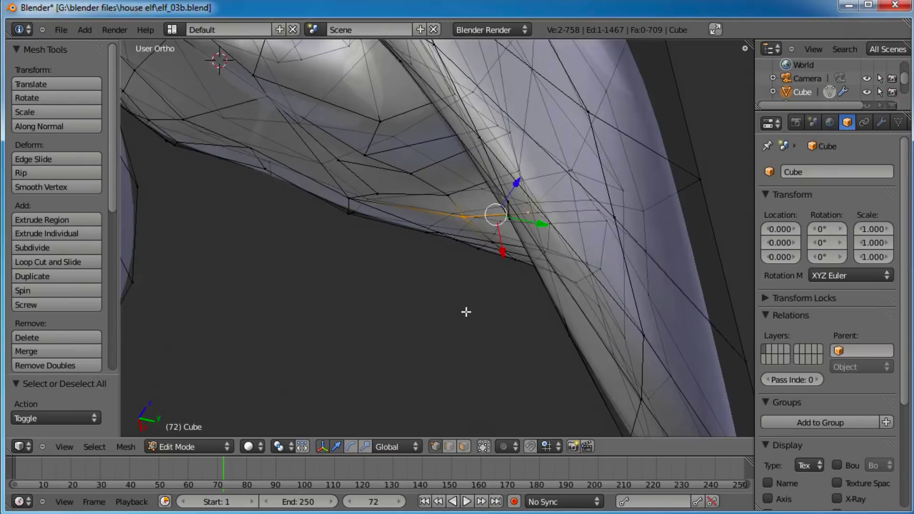
key(g)
click(495, 281)
Step: Individually reposition two vertices of the new loop where the inner ear narrows toward the tip
middle_drag(473, 281, 484, 213)
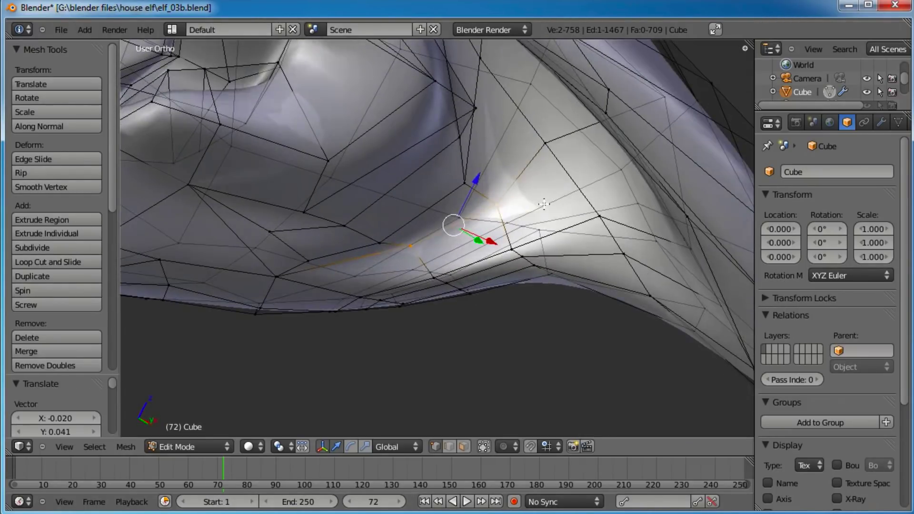
right_click(467, 189)
key(g)
click(481, 204)
right_click(394, 233)
key(g)
click(403, 241)
Step: Push the vertices inside the outer ear hollow downward, adjusting them from several angles
middle_drag(520, 277, 478, 252)
right_click(485, 235)
key(g)
click(483, 300)
key(g)
click(469, 320)
right_click(466, 128)
middle_drag(425, 186, 483, 206)
key(g)
click(459, 300)
Step: Reposition one further vertex in the inner ear fold and adjust it from a second angle
right_click(386, 208)
key(g)
click(370, 222)
middle_drag(417, 215, 377, 320)
key(g)
click(475, 321)
Step: Move a pair of vertices on the inner ear fold together, plus a single vertex beside them
right_click(379, 325)
shift+right_click(329, 330)
key(g)
click(356, 307)
right_click(330, 285)
key(g)
click(321, 278)
Step: Shift two more vertices along the lower inner ear fold and return to Sculpt Mode
right_click(299, 284)
key(g)
click(277, 265)
right_click(277, 281)
key(g)
click(269, 272)
key(Tab)
scroll(273, 266, down, 2)
middle_drag(287, 286, 415, 326)
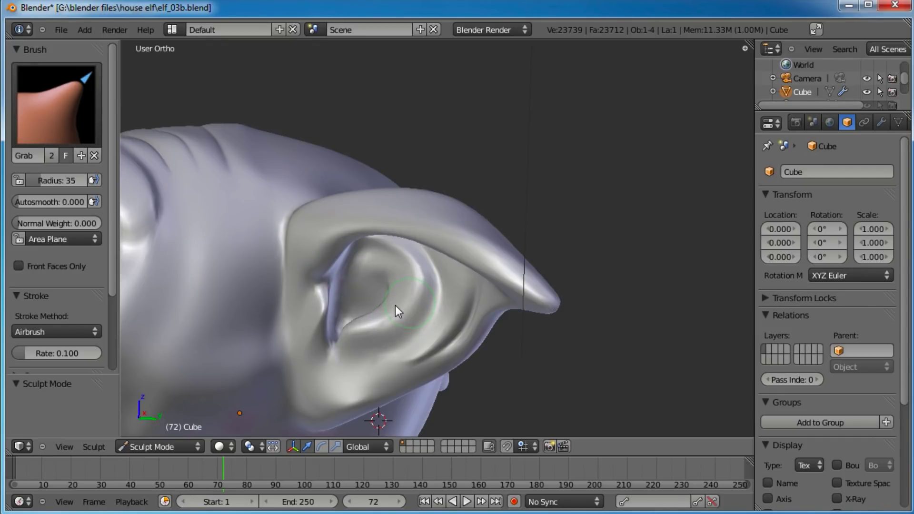
Step: Pull the outer fold inside the ear toward the ear opening with the Grab brush
drag(438, 284, 432, 287)
middle_drag(460, 299, 443, 259)
drag(443, 259, 422, 253)
drag(443, 286, 427, 277)
middle_drag(427, 278, 482, 243)
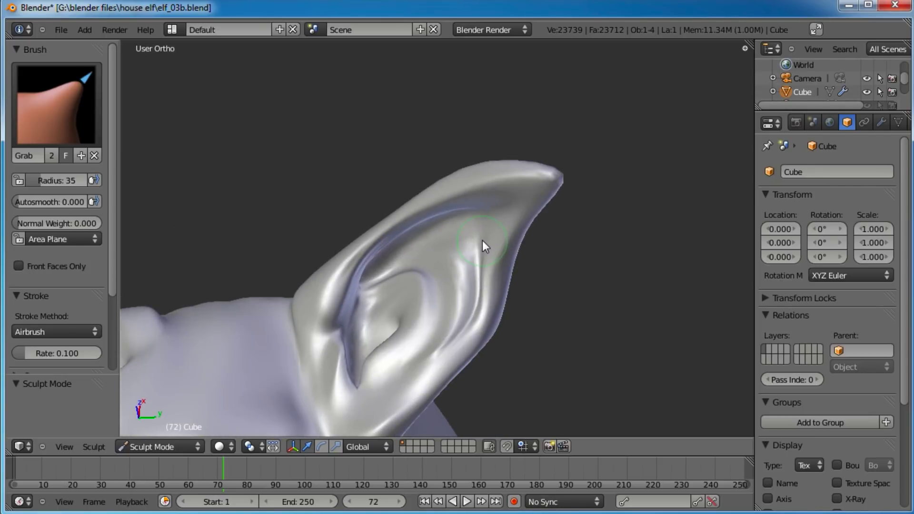
drag(451, 262, 424, 250)
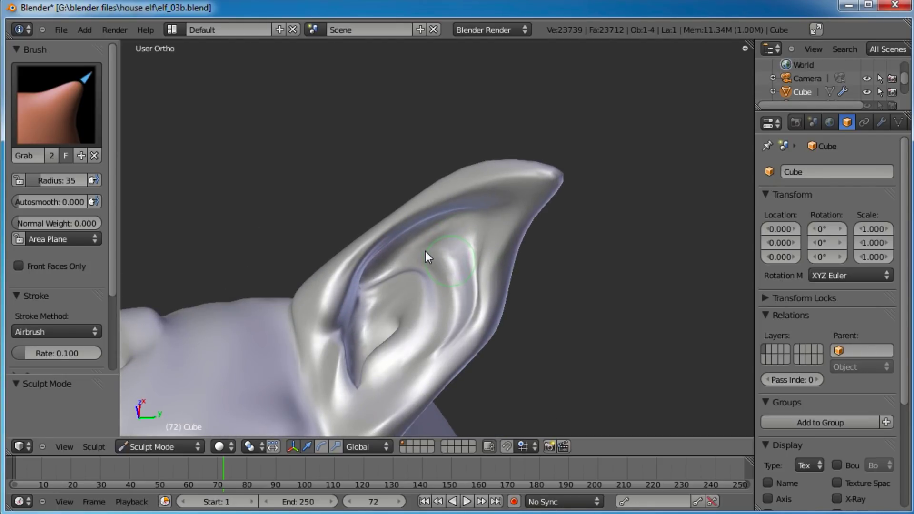
Step: Drag the upper inner fold and the ear opening's edge forward with the Grab brush at radius 35
mouse_move(425, 250)
middle_down()
mouse_move(452, 267)
mouse_move(430, 255)
middle_up()
drag(430, 255, 389, 255)
middle_drag(472, 256, 406, 257)
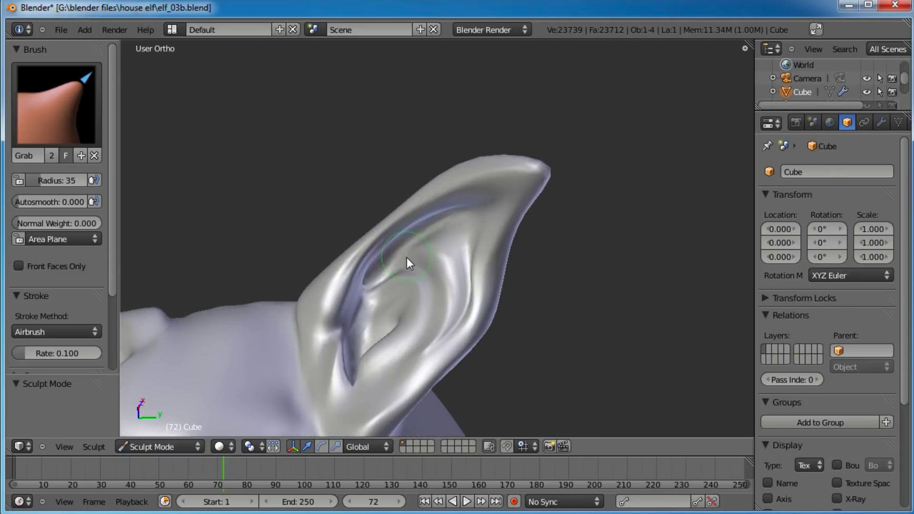
mouse_move(390, 304)
mouse_down()
mouse_move(401, 300)
mouse_move(359, 317)
mouse_up()
mouse_move(378, 299)
middle_down()
mouse_move(433, 324)
mouse_move(434, 301)
mouse_move(419, 286)
middle_up()
Step: Smooth the folds above the ear opening and up toward the tip with the Smooth brush at strength 0.225
click(88, 125)
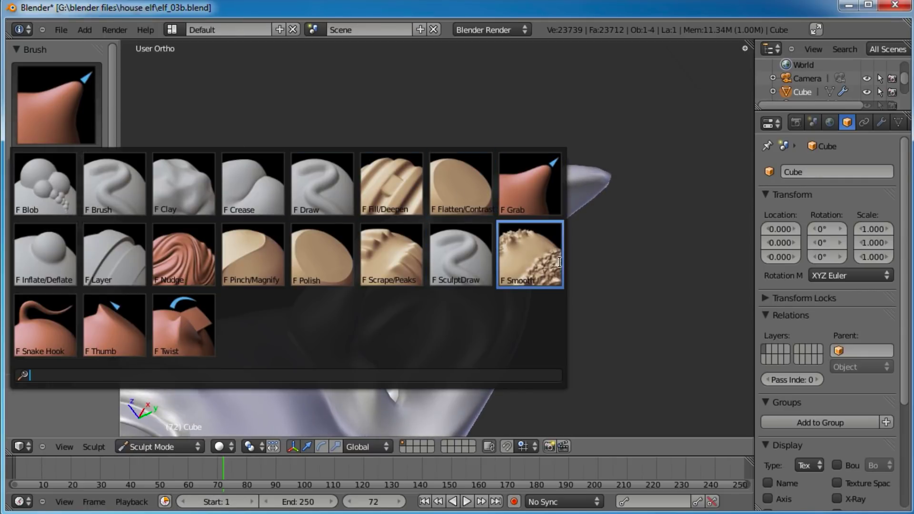
click(528, 255)
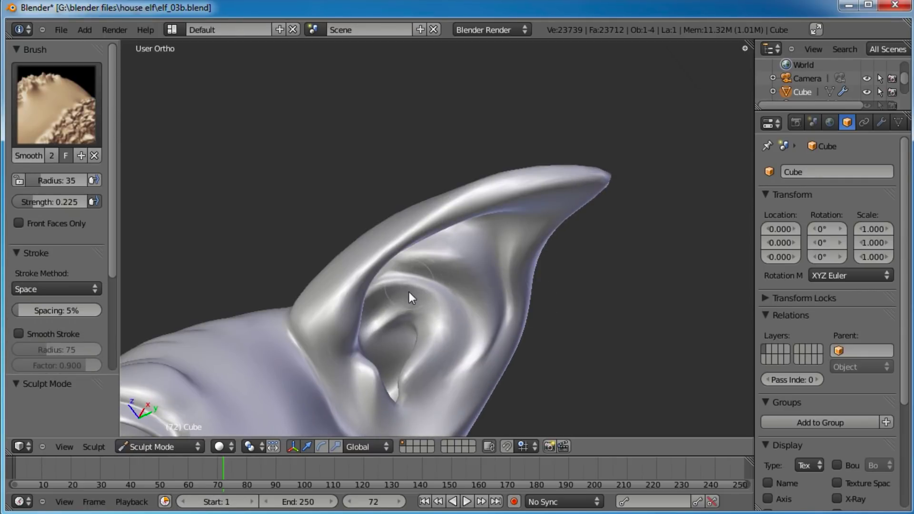
mouse_move(418, 296)
mouse_down()
mouse_move(411, 302)
mouse_move(429, 264)
mouse_up()
mouse_move(619, 305)
middle_down()
mouse_move(438, 285)
mouse_move(538, 255)
mouse_move(418, 284)
middle_up()
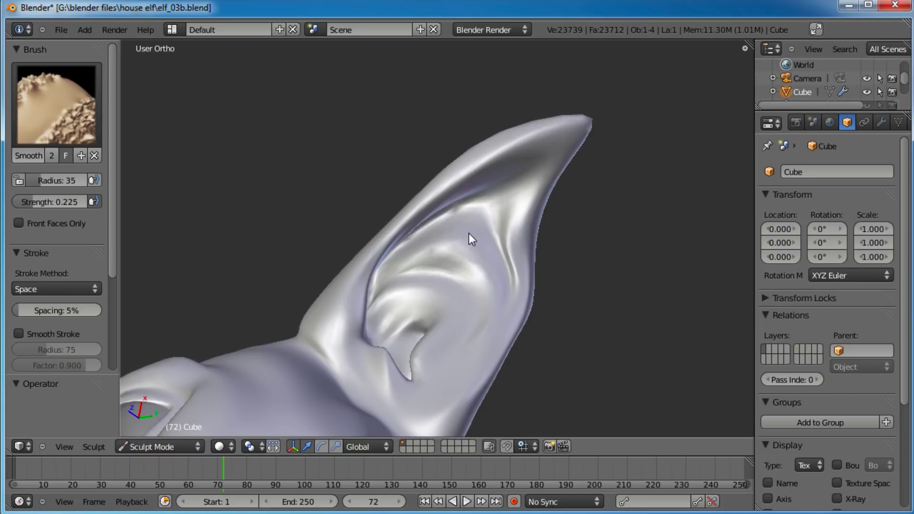
drag(402, 243, 488, 181)
Step: Switch back to the Grab brush and reshape the front edge of the ear opening
scroll(547, 193, down, 4)
mouse_move(541, 186)
middle_down()
mouse_move(461, 273)
mouse_move(547, 178)
mouse_move(475, 290)
mouse_move(421, 289)
mouse_move(552, 218)
mouse_move(518, 213)
mouse_move(532, 221)
mouse_move(503, 236)
mouse_move(404, 220)
mouse_move(410, 238)
middle_up()
scroll(409, 239, up, 3)
mouse_move(547, 253)
middle_down()
mouse_move(429, 250)
mouse_move(450, 292)
mouse_move(587, 261)
mouse_move(615, 236)
mouse_move(446, 239)
mouse_move(441, 233)
mouse_move(479, 199)
mouse_move(455, 227)
middle_up()
scroll(450, 292, down, 3)
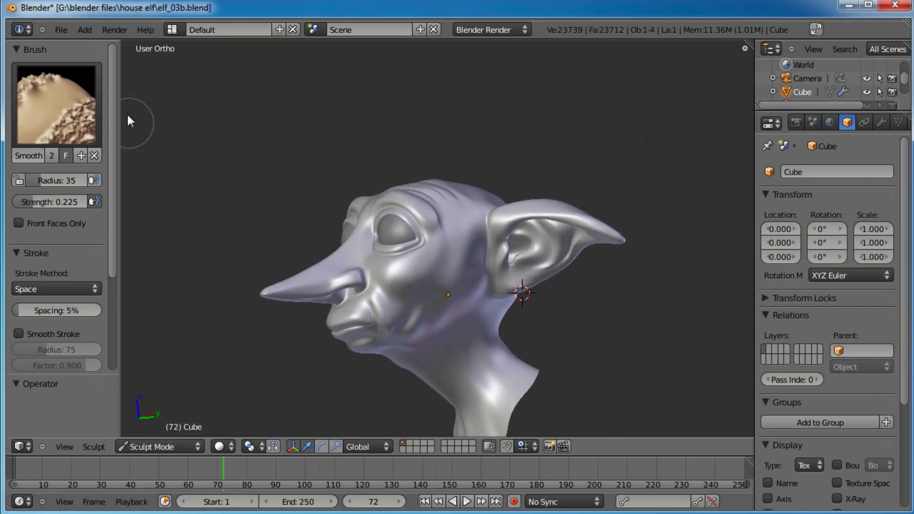
click(56, 105)
click(526, 188)
scroll(567, 292, up, 2)
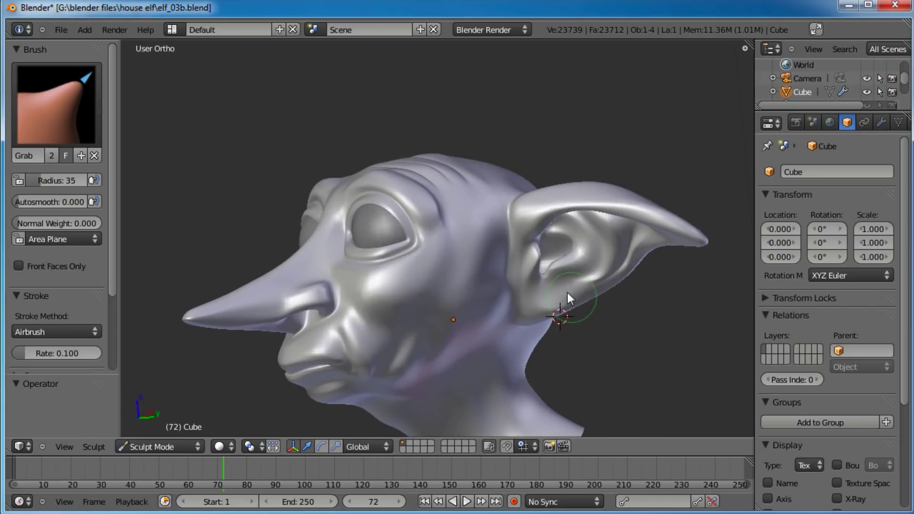
middle_drag(646, 275, 578, 255)
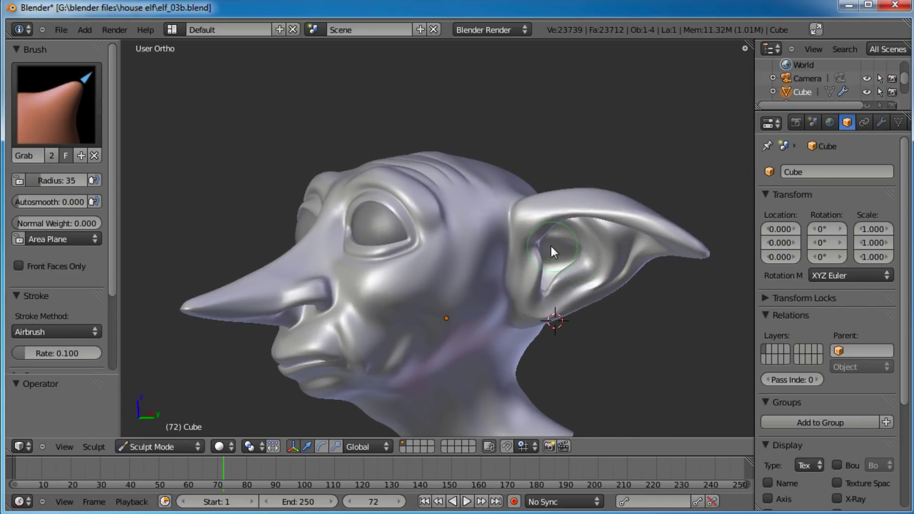
drag(532, 247, 523, 265)
mouse_move(539, 289)
middle_down()
mouse_move(543, 250)
mouse_move(579, 224)
mouse_move(355, 226)
mouse_move(530, 245)
mouse_move(541, 228)
middle_up()
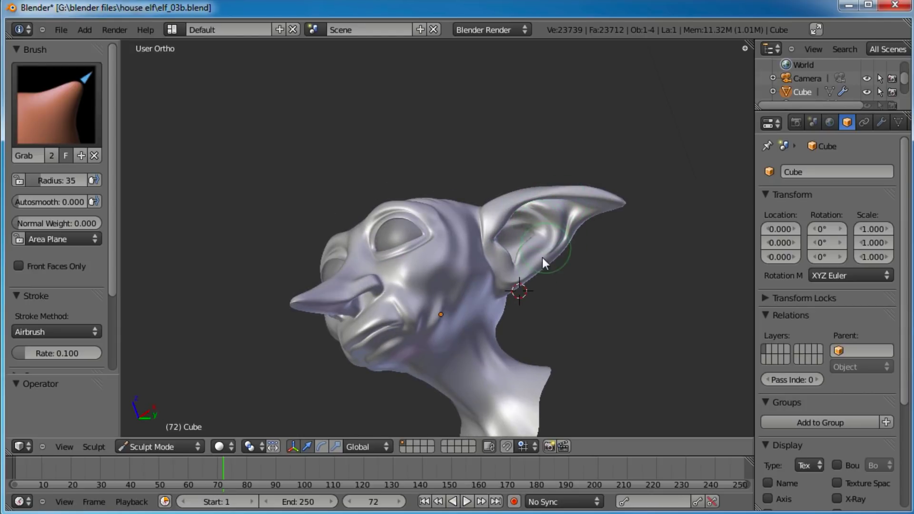
Step: Reshape the ear's lower rim and upper inner fold with the Grab brush and save the file over elf_03b.blend
drag(538, 272, 540, 278)
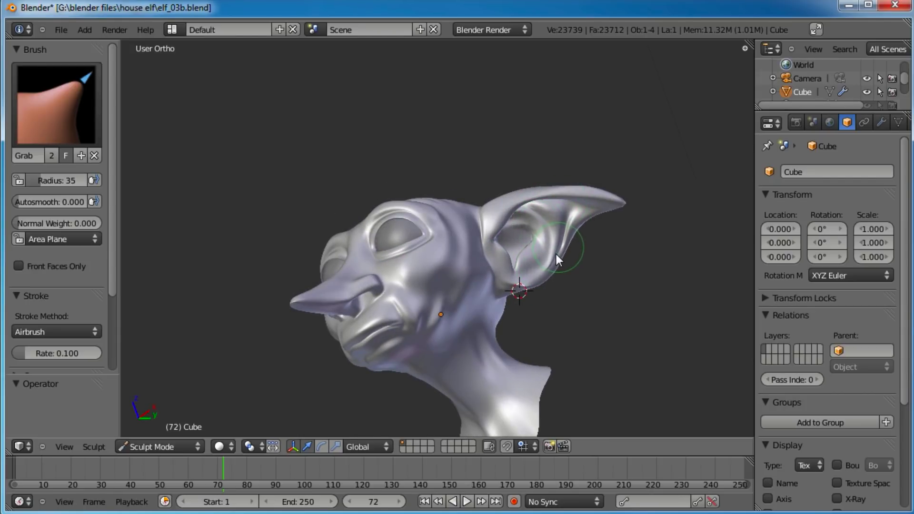
drag(549, 222, 508, 199)
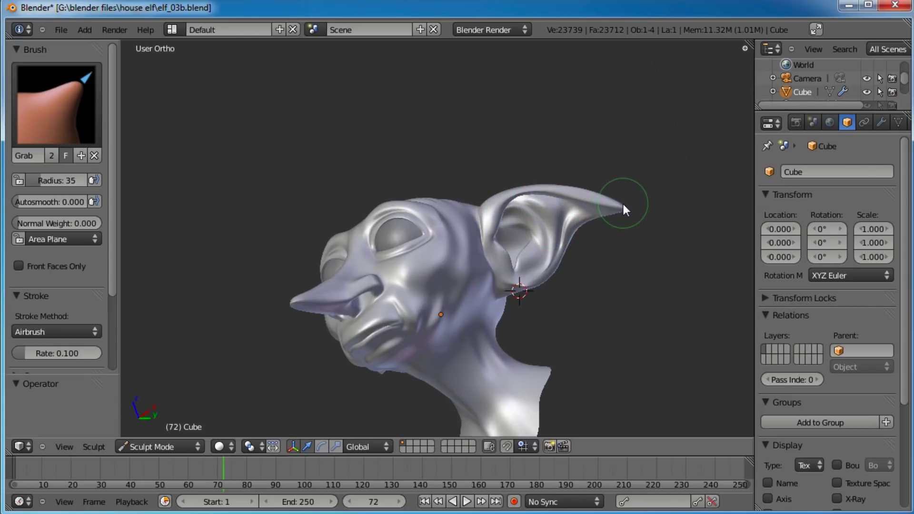
middle_drag(633, 193, 518, 239)
middle_drag(564, 219, 381, 215)
mouse_move(381, 215)
mouse_down()
mouse_move(352, 233)
mouse_move(344, 216)
mouse_move(341, 232)
mouse_up()
mouse_move(340, 233)
middle_down()
mouse_move(545, 287)
mouse_move(580, 199)
mouse_move(524, 215)
mouse_move(601, 201)
mouse_move(627, 216)
mouse_move(556, 221)
mouse_move(586, 211)
mouse_move(556, 234)
mouse_move(549, 265)
mouse_move(418, 260)
middle_up()
key(ctrl+s)
click(421, 261)
Step: Check the eye area and face up close, return to Sculpt Mode and save the file again
mouse_move(480, 255)
middle_down()
mouse_move(463, 250)
mouse_move(501, 258)
mouse_move(492, 279)
mouse_move(452, 248)
mouse_move(430, 349)
mouse_move(515, 304)
mouse_move(399, 293)
middle_up()
scroll(502, 258, up, 5)
click(162, 448)
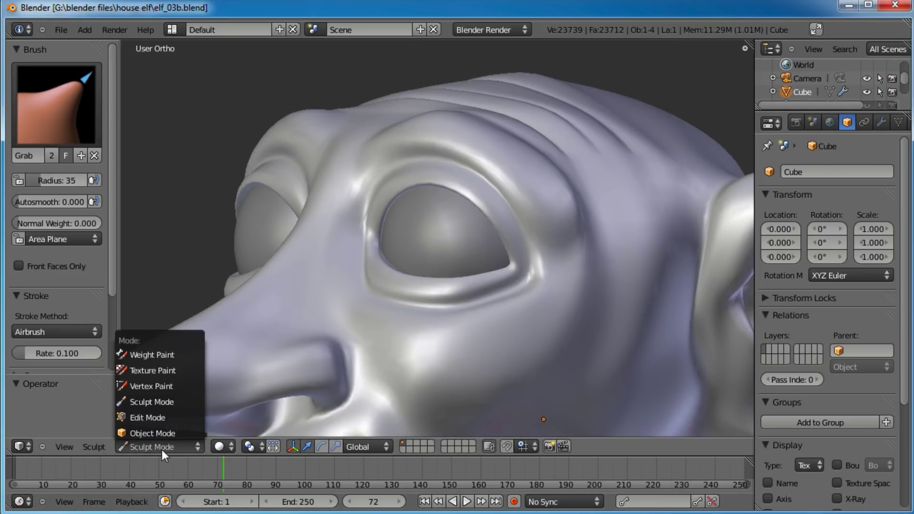
key(Tab)
mouse_move(514, 248)
middle_down()
mouse_move(465, 265)
mouse_move(477, 257)
mouse_move(471, 285)
mouse_move(587, 246)
mouse_move(577, 215)
mouse_move(437, 224)
mouse_move(381, 276)
mouse_move(417, 307)
mouse_move(432, 280)
mouse_move(403, 228)
mouse_move(428, 253)
mouse_move(519, 251)
mouse_move(441, 259)
mouse_move(452, 249)
mouse_move(359, 224)
mouse_move(347, 267)
mouse_move(434, 287)
mouse_move(449, 281)
mouse_move(502, 309)
mouse_move(522, 271)
mouse_move(495, 210)
mouse_move(509, 238)
middle_up()
scroll(477, 257, up, 2)
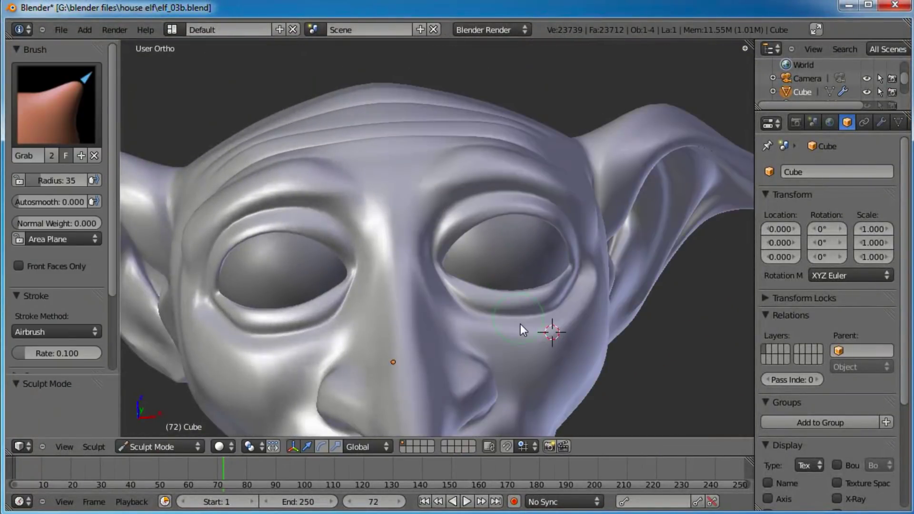
mouse_move(520, 326)
shift+middle_down()
mouse_move(496, 185)
mouse_move(506, 258)
mouse_move(495, 299)
mouse_move(544, 260)
mouse_move(425, 243)
mouse_move(536, 246)
mouse_move(432, 244)
mouse_move(418, 264)
mouse_move(463, 236)
mouse_move(390, 245)
mouse_move(410, 233)
shift+middle_up()
key(ctrl+s)
mouse_move(526, 298)
middle_down()
mouse_move(530, 259)
mouse_move(567, 276)
mouse_move(410, 265)
mouse_move(522, 277)
mouse_move(606, 272)
mouse_move(615, 261)
mouse_move(454, 229)
mouse_move(490, 257)
middle_up()
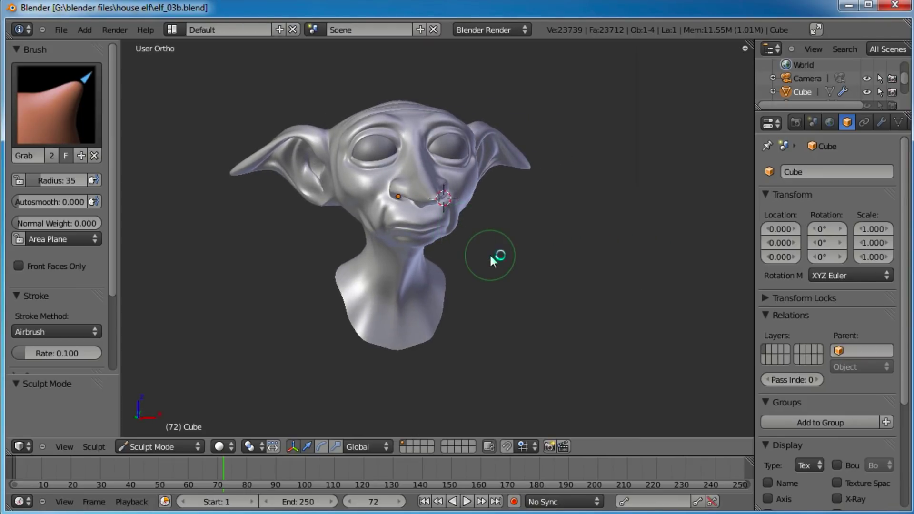
Step: Smooth the underside of the earlobe where it meets the head with the Smooth brush at radius 35, strength 0.225
scroll(489, 260, up, 4)
mouse_move(526, 271)
middle_down()
mouse_move(471, 248)
mouse_move(447, 187)
mouse_move(575, 275)
mouse_move(544, 247)
middle_up()
click(56, 105)
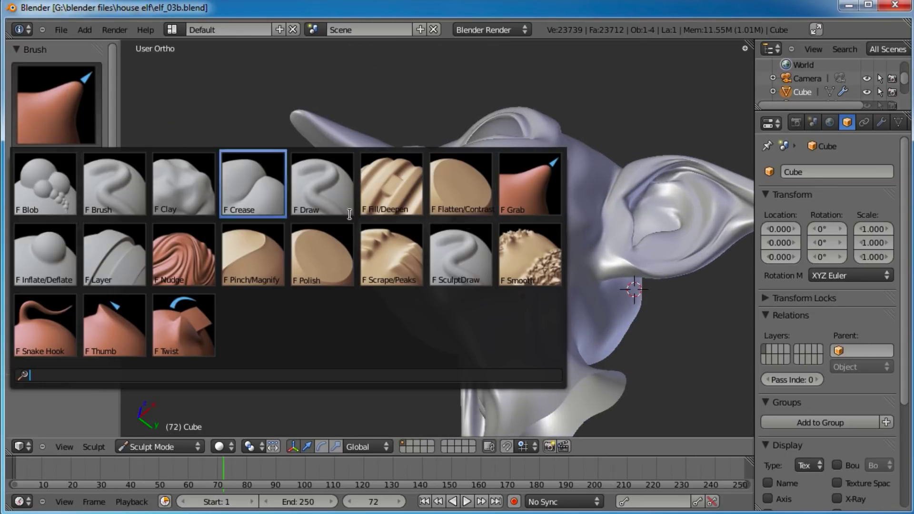
click(530, 253)
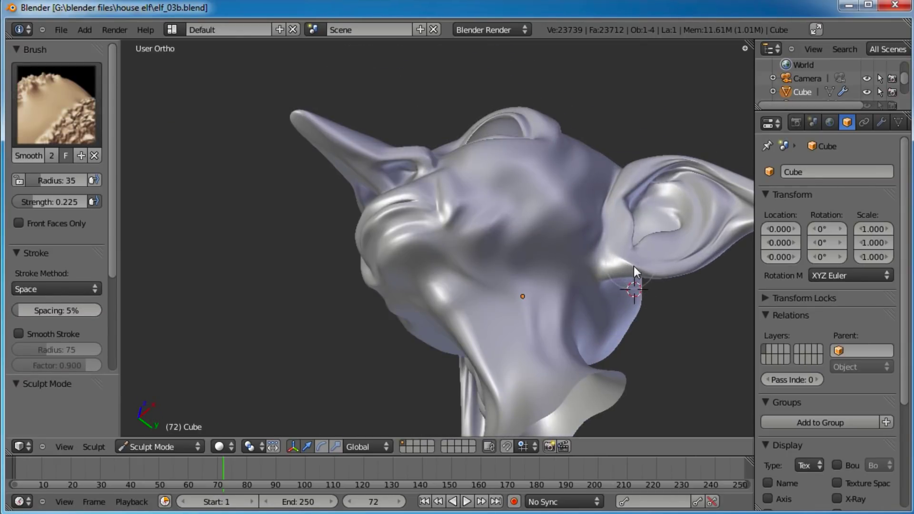
middle_drag(613, 259, 652, 298)
mouse_move(629, 280)
mouse_down()
mouse_move(653, 300)
mouse_move(634, 282)
mouse_up()
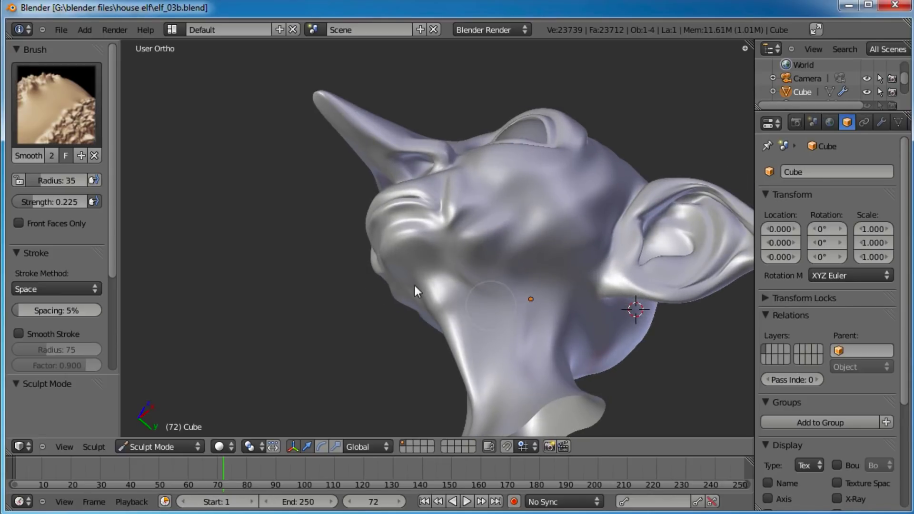
Step: Switch back to the Grab brush and check the head's shape from the front and the side
click(55, 104)
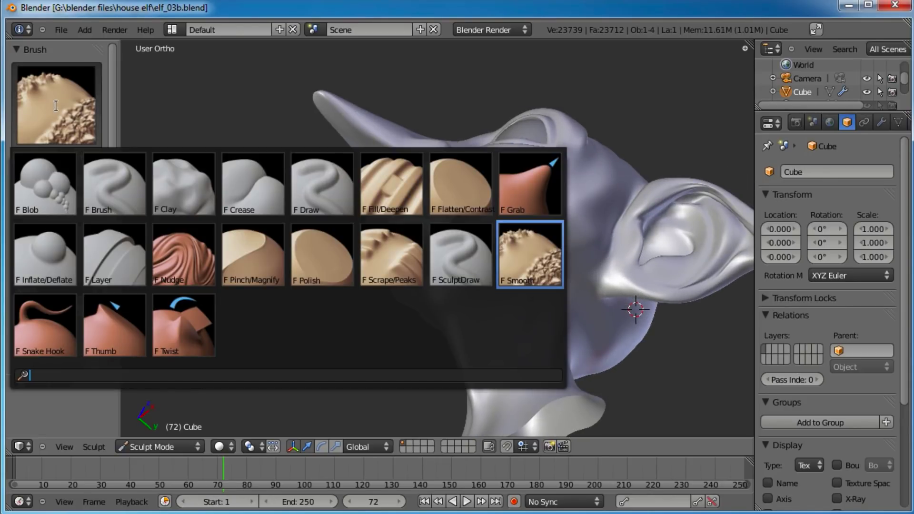
click(502, 187)
mouse_move(502, 187)
middle_down()
mouse_move(453, 233)
mouse_move(359, 193)
mouse_move(464, 263)
mouse_move(496, 236)
mouse_move(481, 243)
mouse_move(511, 288)
mouse_move(496, 264)
middle_up()
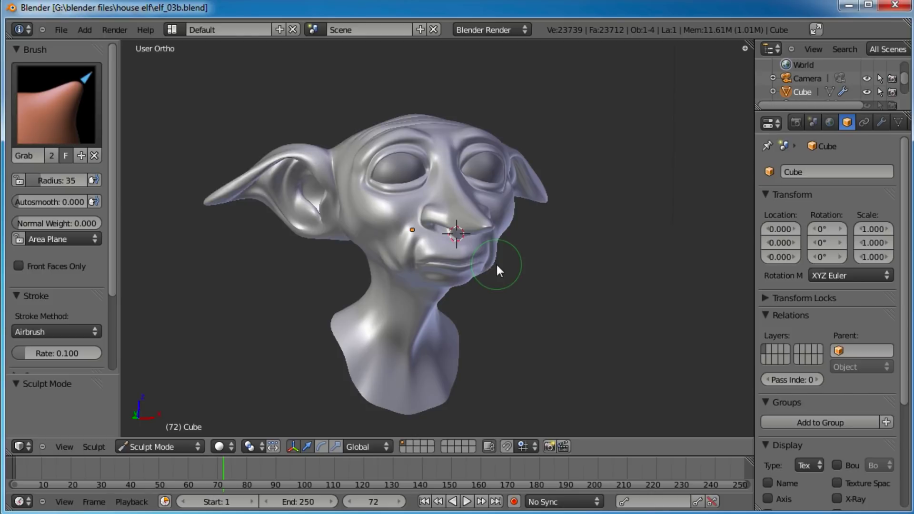
middle_drag(498, 249, 422, 216)
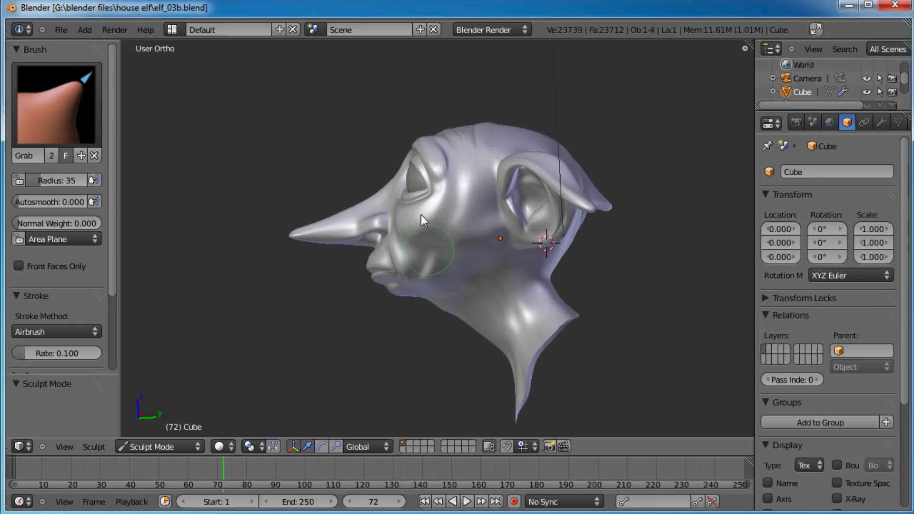
middle_drag(290, 219, 367, 232)
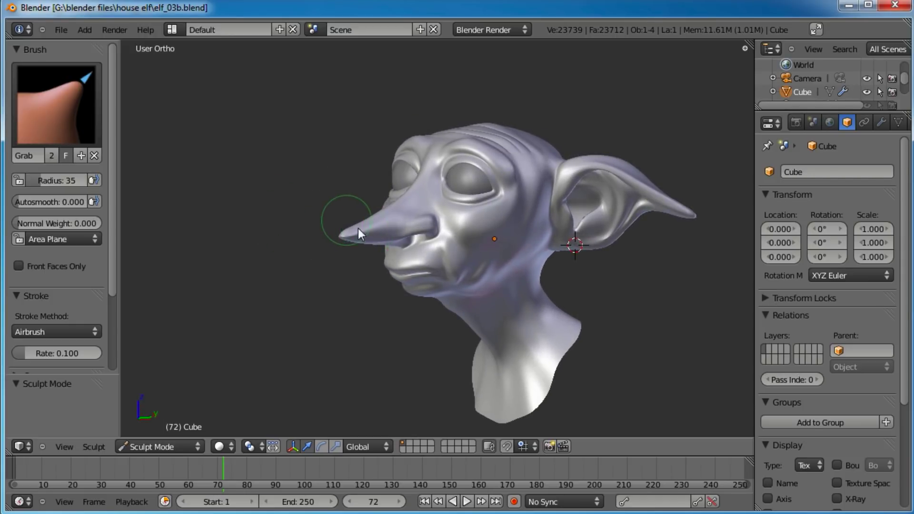
Step: Switch the head to Edit Mode and bring up its mesh in profile
click(166, 446)
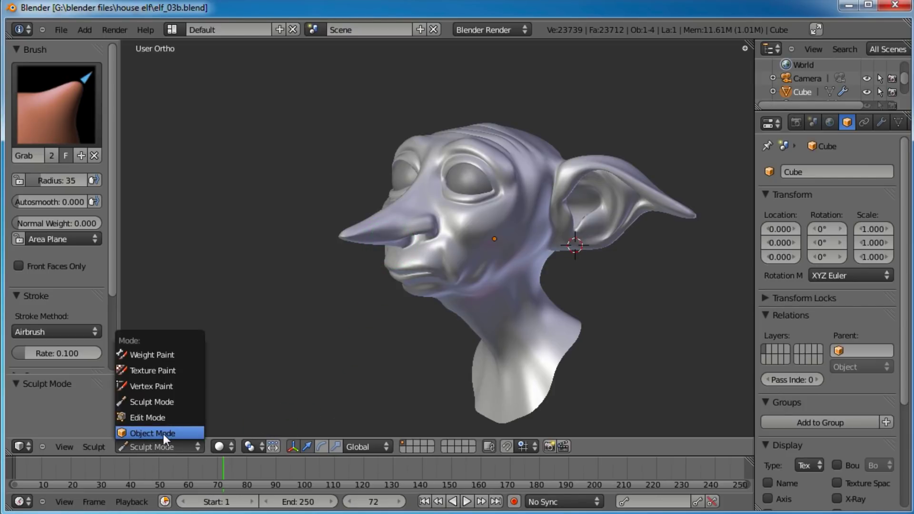
click(147, 417)
scroll(418, 264, up, 3)
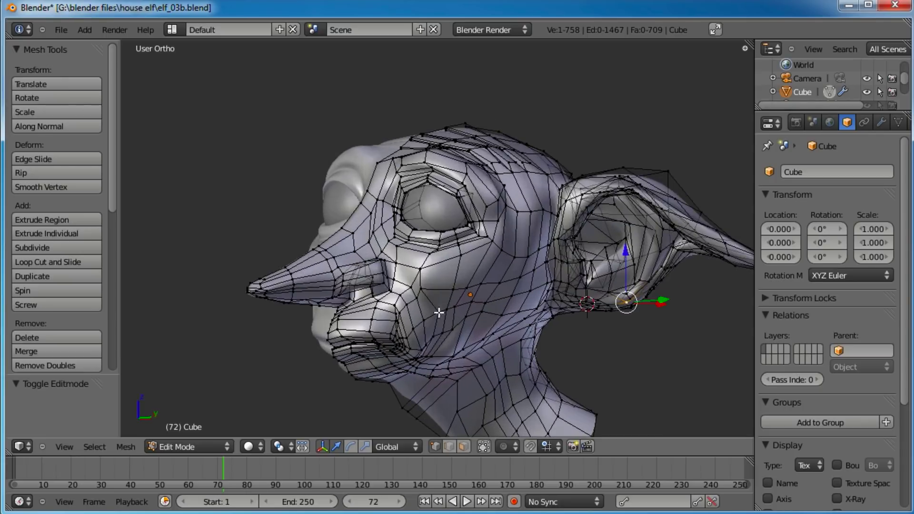
key(KP_1)
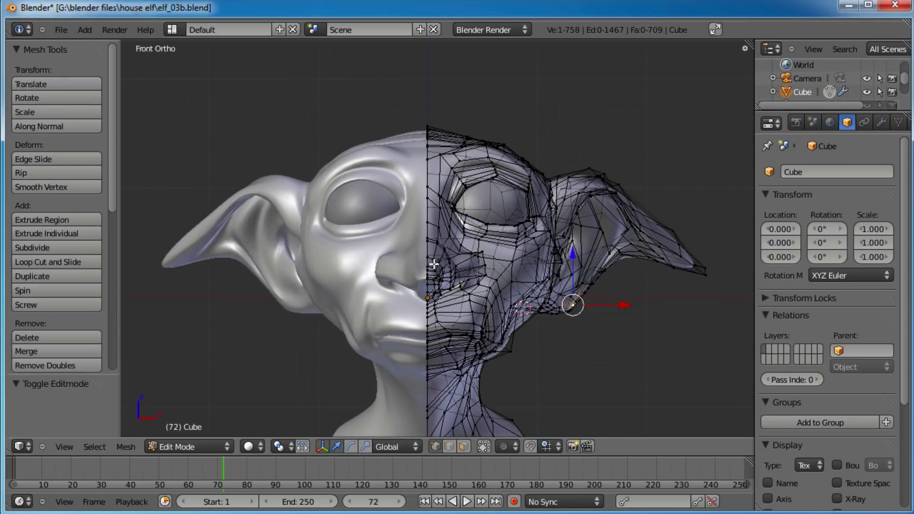
key(KP_3)
middle_drag(434, 264, 439, 270)
Step: Try selecting the vertical edge loop that runs in front of the ear and down the neck
alt+right_click(499, 209)
middle_drag(499, 209, 508, 342)
middle_drag(518, 214, 520, 133)
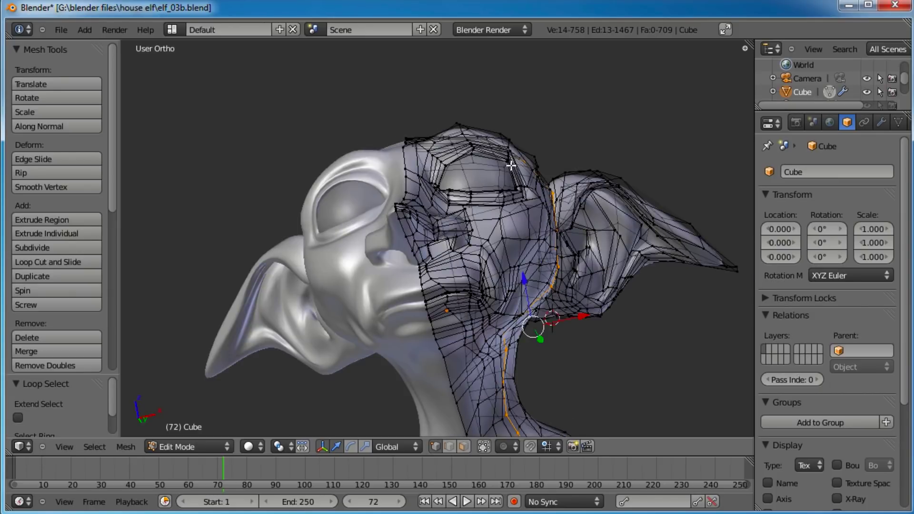
middle_drag(510, 165, 509, 223)
middle_drag(499, 368, 518, 291)
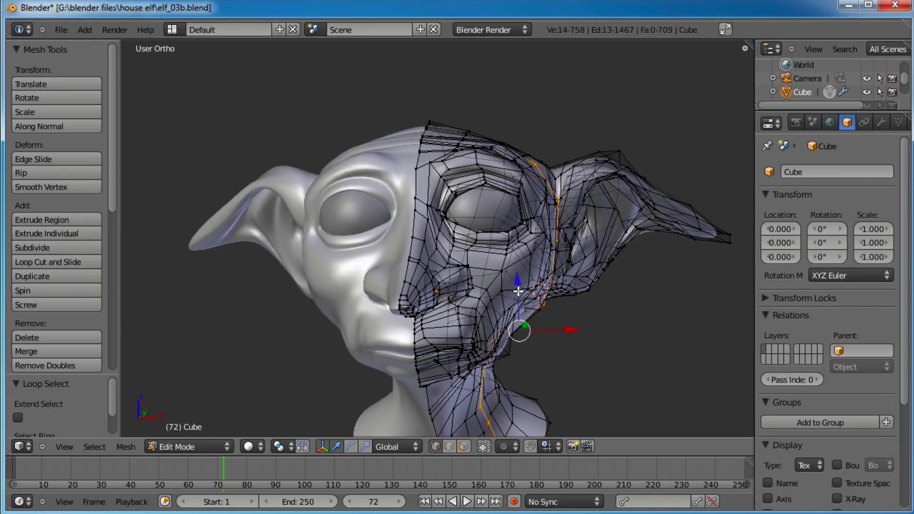
key(KP_3)
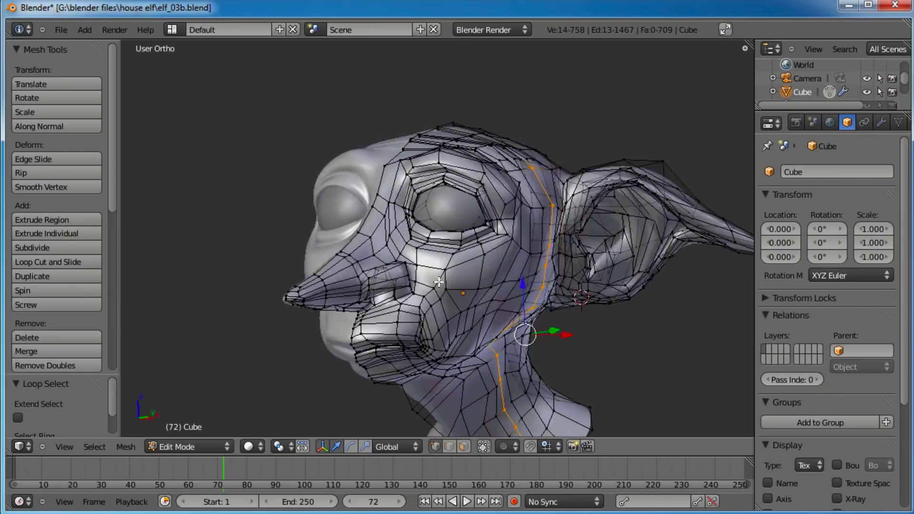
Step: Select the edge loop along the head's centre line, from the nose over the crown to the neck
alt+right_click(312, 193)
middle_drag(312, 193, 313, 276)
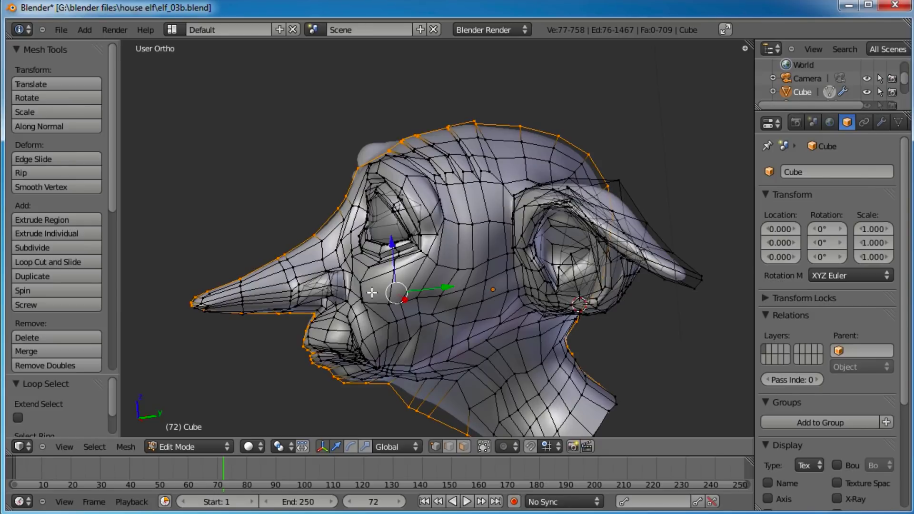
middle_drag(372, 292, 385, 258)
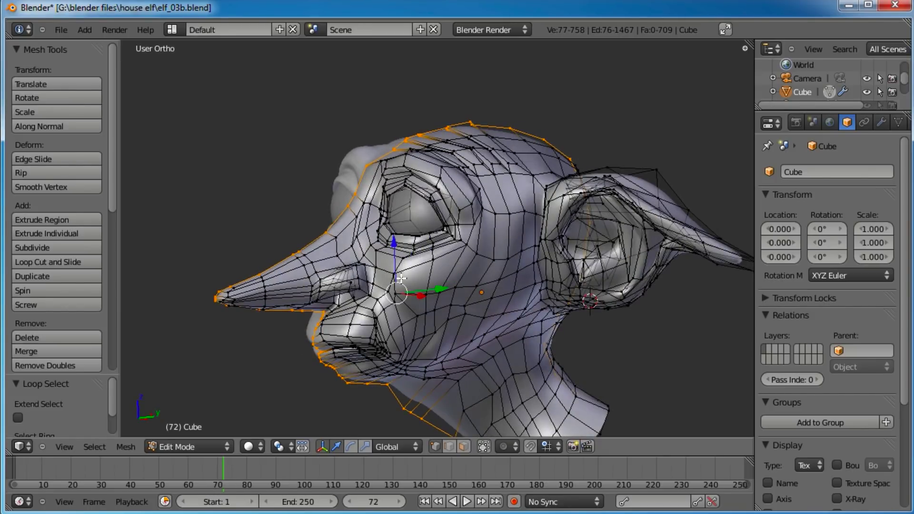
middle_drag(369, 268, 392, 255)
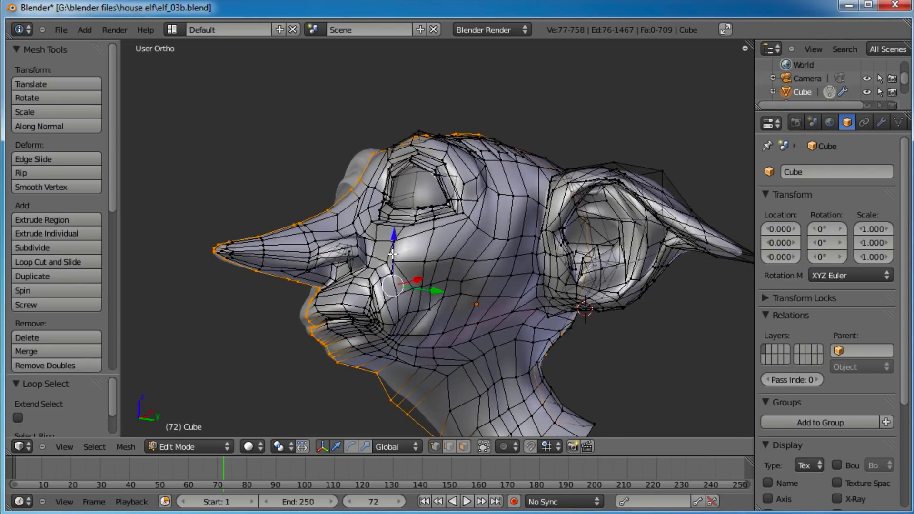
middle_drag(392, 255, 431, 265)
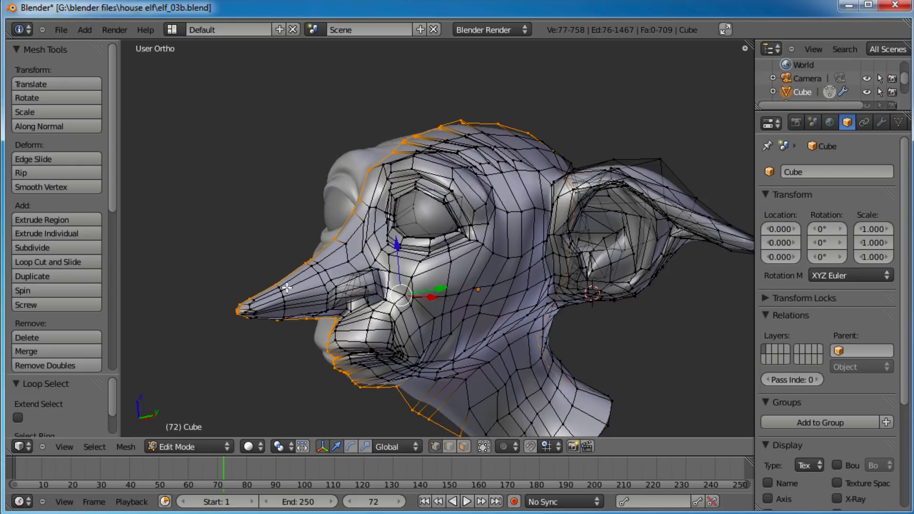
middle_drag(374, 285, 533, 235)
middle_drag(413, 312, 494, 267)
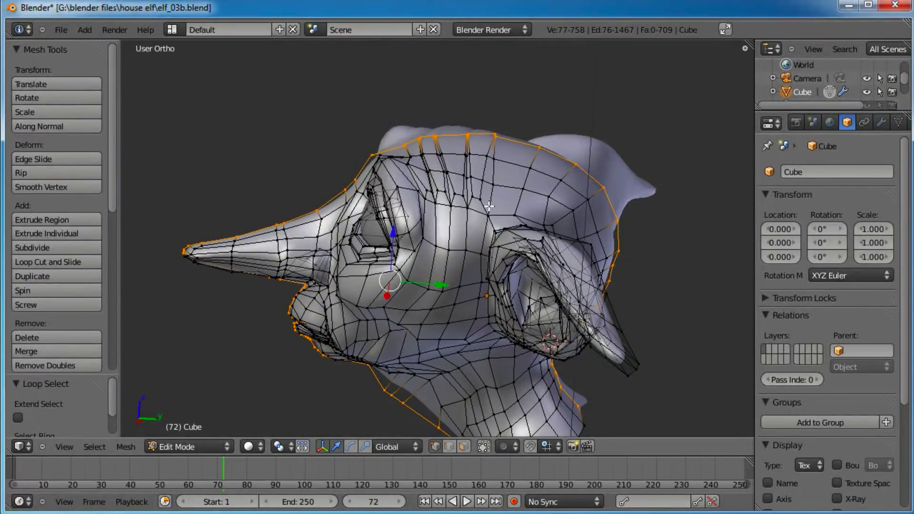
middle_drag(490, 206, 544, 181)
scroll(493, 269, up, 2)
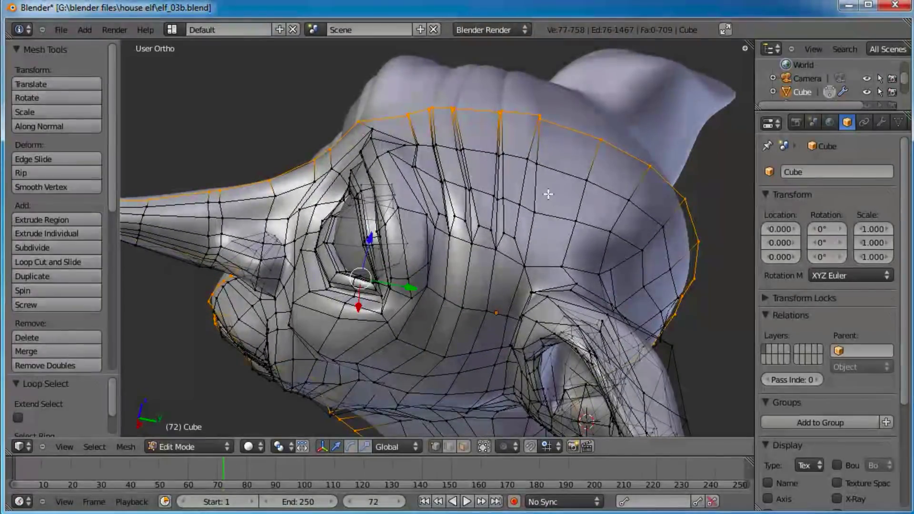
Step: Switch to edge selection and add the edges running from the crown down toward the ear, undoing the last addition
click(448, 448)
shift+right_click(543, 143)
shift+right_click(541, 188)
shift+right_click(534, 237)
shift+right_click(518, 287)
middle_drag(510, 357, 534, 266)
key(ctrl+z)
shift+middle_drag(556, 143, 504, 174)
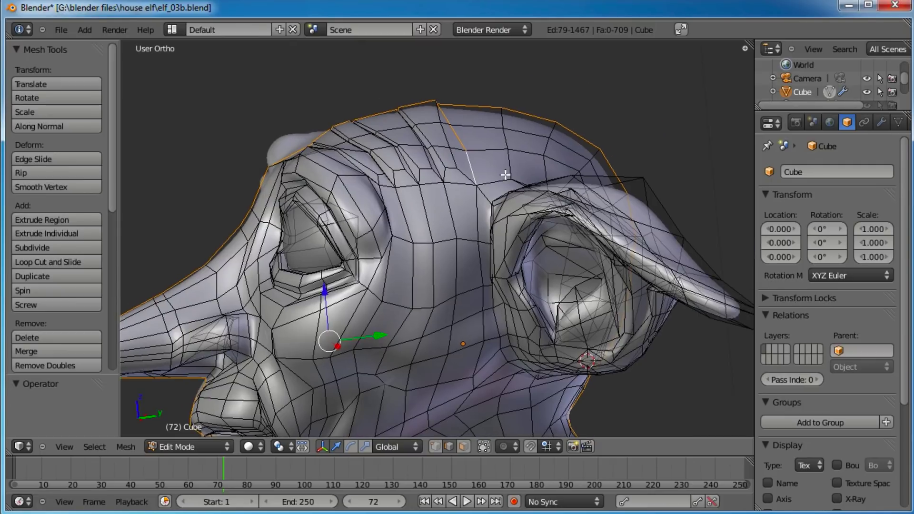
Step: Extend the edge selection down along the front base of the ear
scroll(505, 175, up, 4)
shift+right_click(582, 159)
middle_drag(580, 160, 526, 177)
shift+right_click(553, 161)
shift+right_click(534, 234)
shift+right_click(503, 323)
shift+right_click(503, 354)
Step: Continue the edge selection around the base of the earlobe toward the top of the neck
shift+middle_drag(530, 412, 525, 168)
shift+right_click(494, 196)
shift+right_click(482, 223)
middle_drag(551, 241, 430, 171)
shift+right_click(410, 175)
shift+right_click(409, 186)
shift+right_click(393, 217)
shift+right_click(387, 284)
shift+right_click(401, 320)
Step: Carry the edge selection down the side of the neck to its lower end, undoing one wrong edge
middle_drag(401, 321, 413, 217)
shift+right_click(423, 246)
shift+right_click(430, 257)
key(ctrl+z)
shift+right_click(443, 261)
shift+right_click(450, 272)
shift+right_click(466, 292)
middle_drag(453, 242, 427, 162)
middle_drag(517, 379, 465, 285)
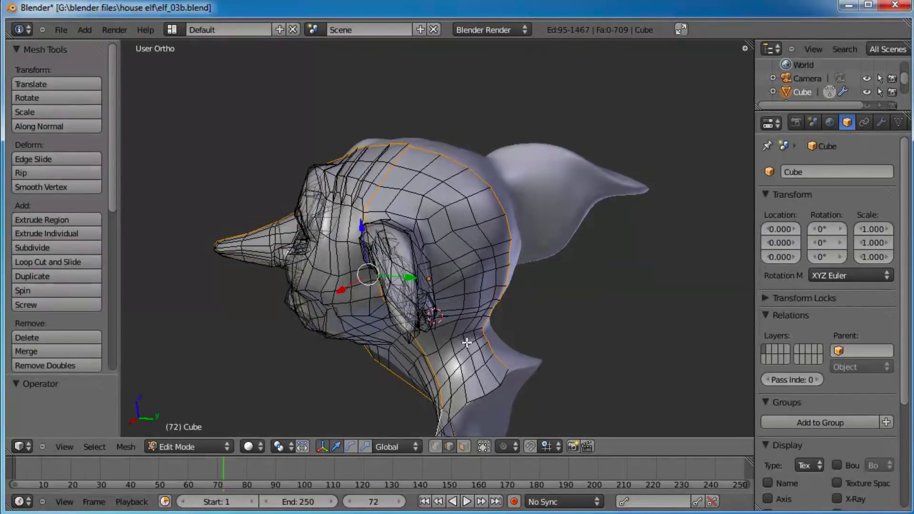
Step: Deselect the centre-line edges on the back of the head with Circle Select
key(c)
mouse_move(487, 181)
middle_down()
mouse_move(474, 165)
mouse_move(497, 210)
mouse_move(524, 353)
middle_up()
key(Escape)
Step: Mark the selected centre-line, ear-front and neck edges as a seam
middle_drag(514, 312, 451, 230)
key(ctrl+e)
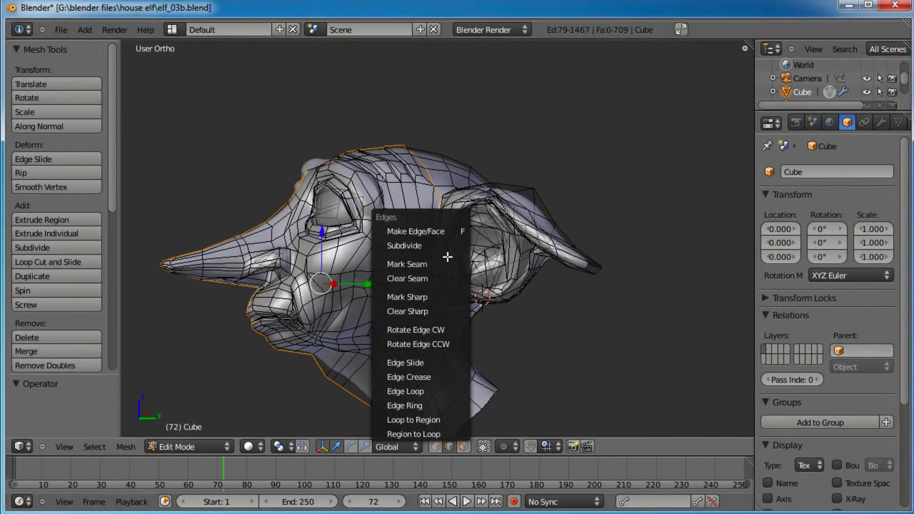
click(429, 266)
Step: Try selecting an edge loop along the ear's upper rim
middle_drag(429, 266, 480, 245)
scroll(510, 220, up, 2)
middle_drag(550, 212, 528, 234)
scroll(490, 202, up, 2)
middle_drag(474, 227, 395, 315)
alt+right_click(325, 206)
scroll(395, 315, up, 4)
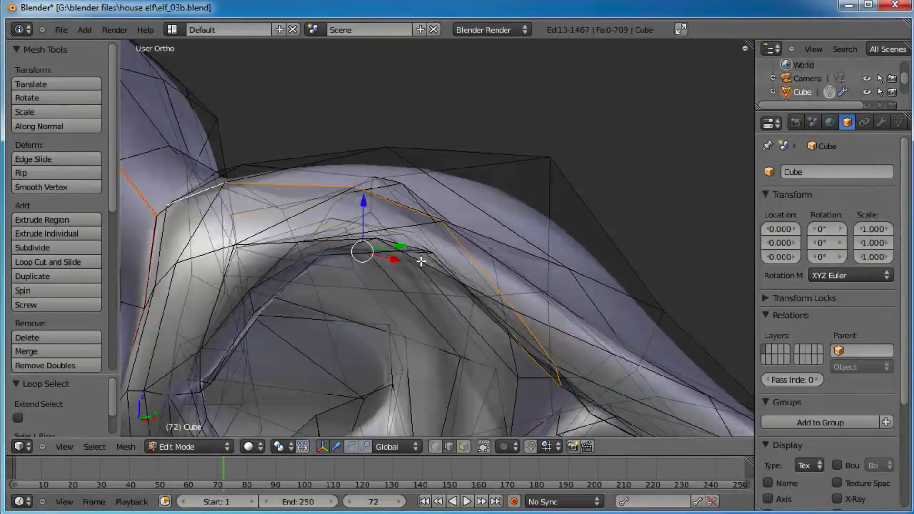
Step: Select the edges from the new seam at the ear's front base along the upper rim
middle_drag(215, 220, 228, 256)
right_click(249, 270)
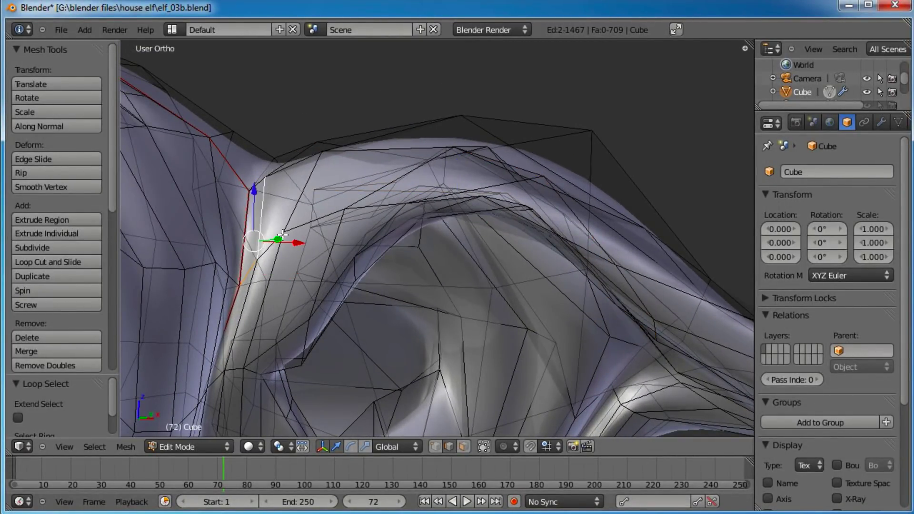
shift+right_click(270, 246)
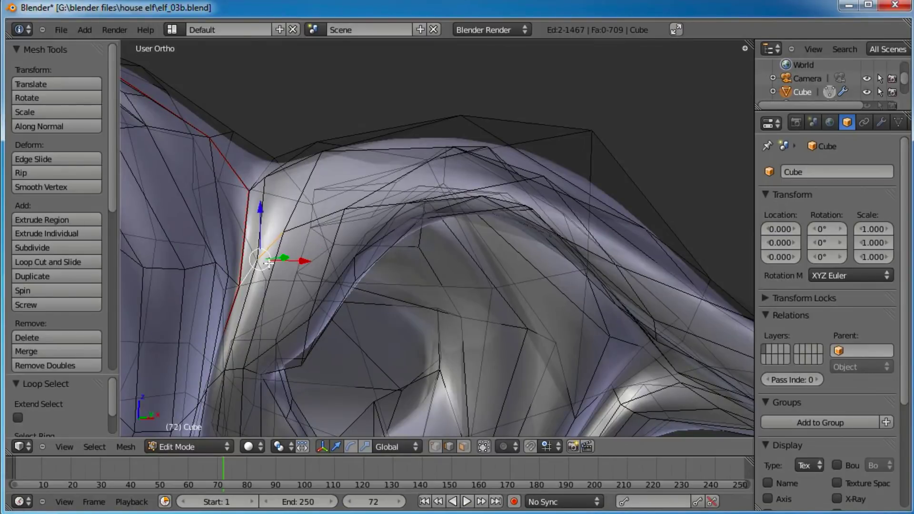
middle_drag(356, 207, 341, 255)
shift+right_click(312, 216)
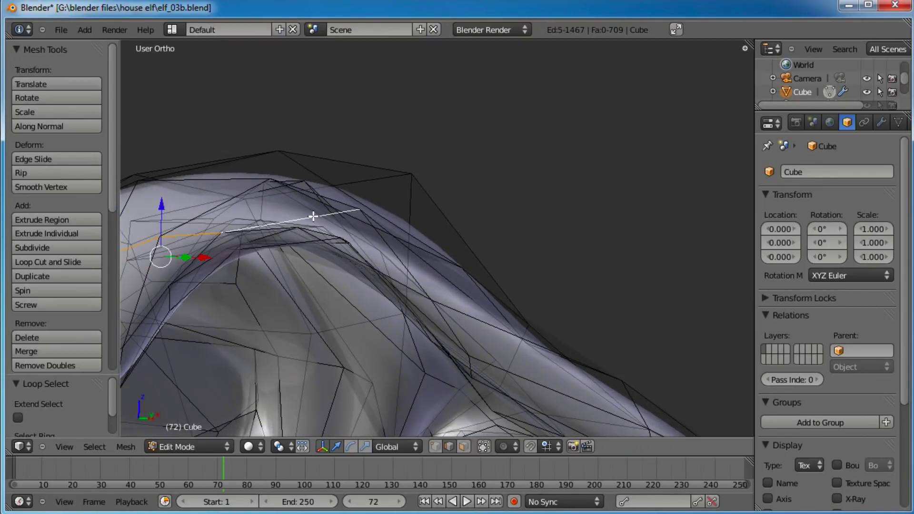
shift+right_click(395, 252)
shift+right_click(468, 317)
Step: Extend the edge selection along the upper rim and around the ear's pointed tip
middle_drag(473, 316, 400, 296)
shift+right_click(409, 302)
shift+right_click(487, 352)
shift+right_click(483, 358)
middle_drag(482, 358, 359, 105)
shift+right_click(374, 179)
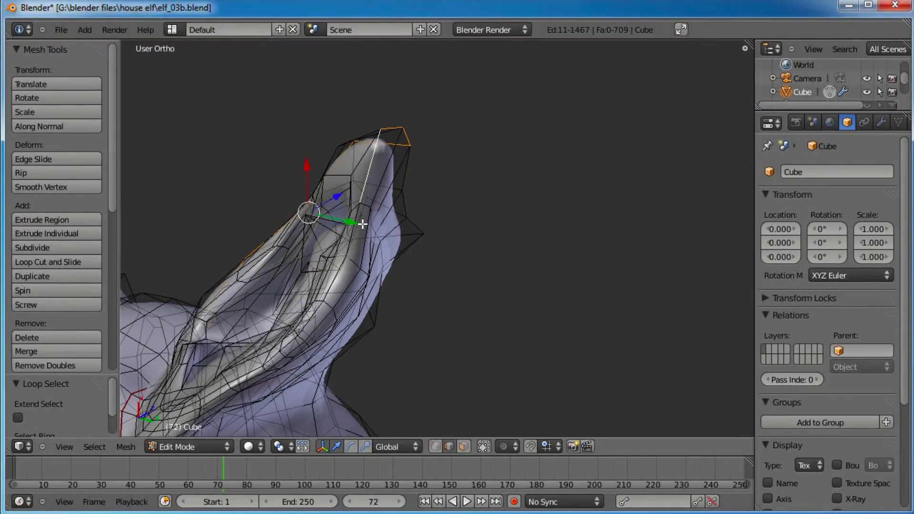
Step: Add the lower rim edges running back from the ear tip, correcting one wrong edge
middle_drag(342, 261, 378, 299)
shift+right_click(349, 253)
shift+right_click(334, 290)
key(ctrl+z)
shift+right_click(338, 284)
shift+right_click(325, 329)
shift+middle_drag(328, 367, 476, 253)
scroll(468, 257, up, 4)
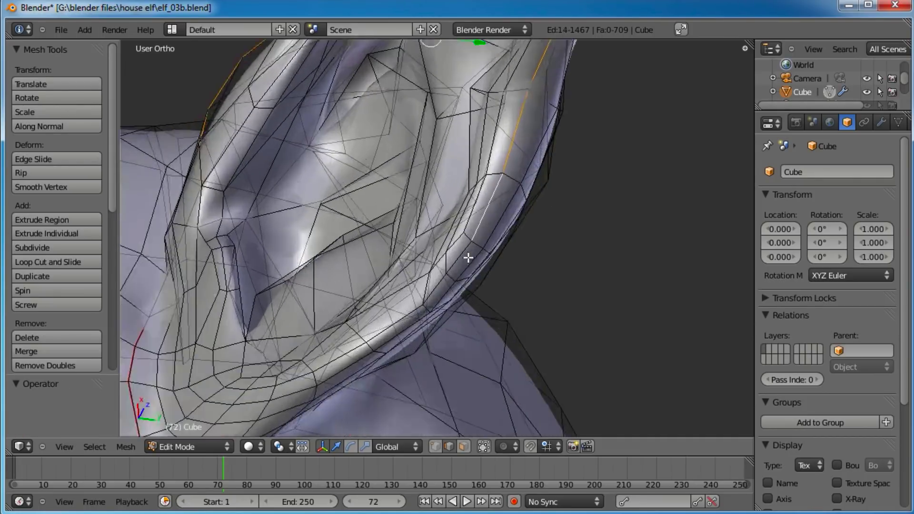
Step: Continue the edge selection along the ear's lower rim down to the earlobe
shift+right_click(470, 256)
shift+right_click(434, 300)
shift+right_click(365, 357)
shift+right_click(337, 373)
shift+middle_drag(393, 375, 524, 199)
middle_drag(419, 288, 417, 248)
shift+right_click(367, 232)
shift+right_click(361, 236)
shift+right_click(351, 250)
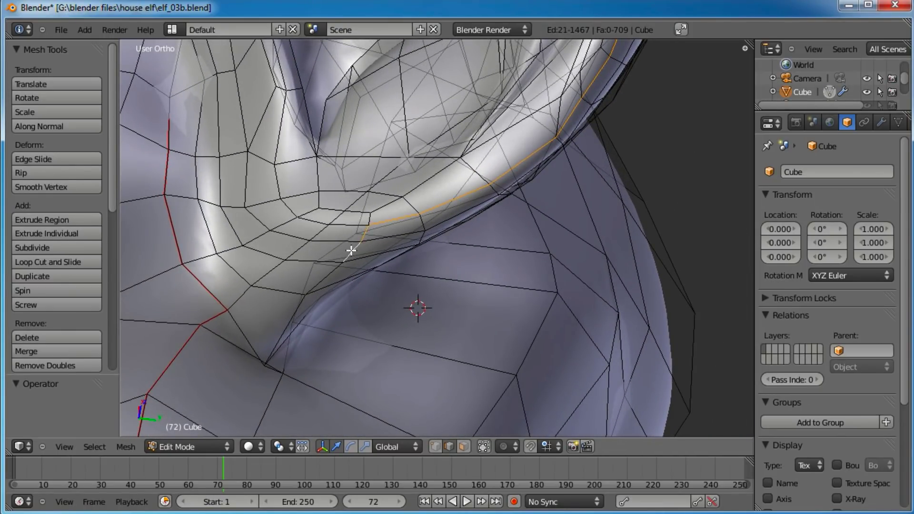
shift+right_click(326, 275)
shift+right_click(275, 309)
key(ctrl+z)
key(ctrl+z)
Step: Add the edges across the earlobe to join the selection to the seam at the ear's base
shift+right_click(349, 225)
shift+right_click(318, 230)
shift+right_click(297, 249)
shift+right_click(270, 270)
shift+right_click(234, 299)
Step: Mark the selected ear rim edges as a seam and deselect everything
scroll(305, 233, down, 3)
middle_drag(358, 176, 448, 328)
scroll(410, 231, down, 5)
key(ctrl+e)
click(395, 227)
middle_drag(410, 281, 404, 250)
key(a)
scroll(410, 199, down, 4)
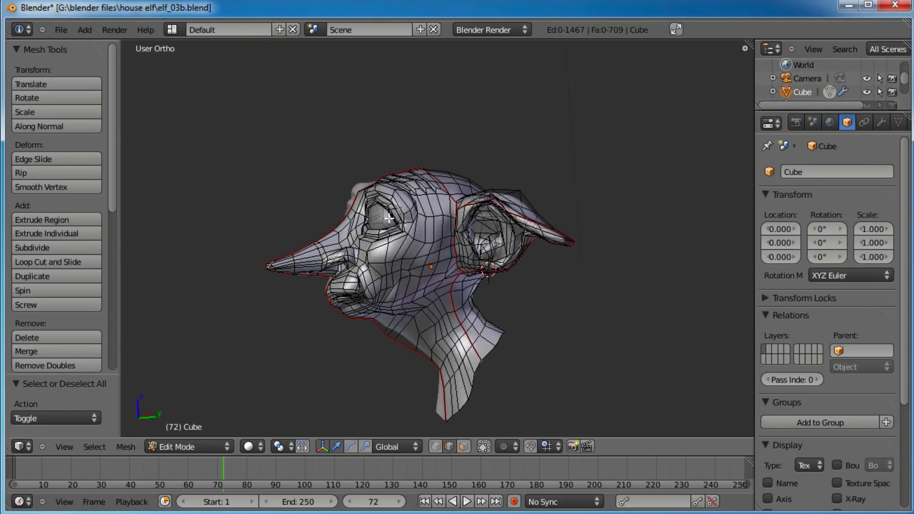
Step: Leave Edit Mode on the elf head and save the scene over the existing elf_03b.blend file
middle_drag(457, 292, 491, 229)
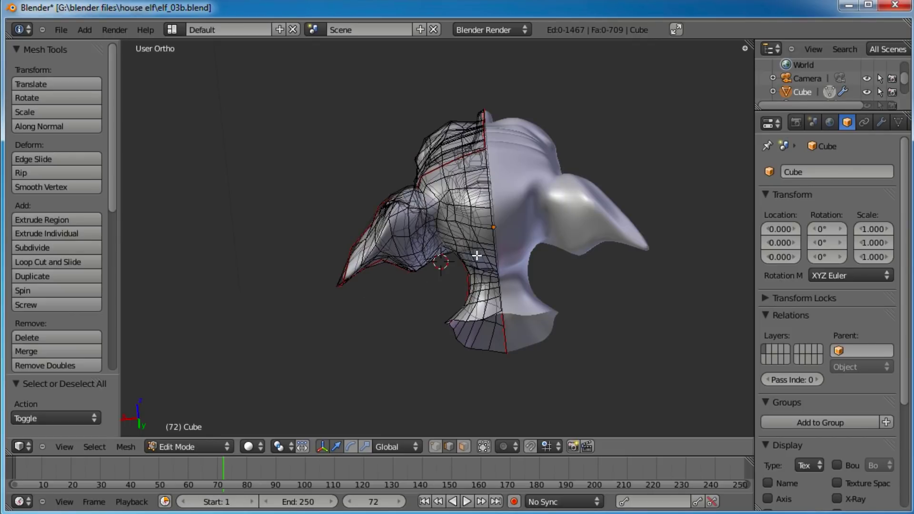
middle_drag(477, 255, 476, 174)
middle_drag(422, 247, 510, 264)
key(Tab)
key(ctrl+s)
click(500, 271)
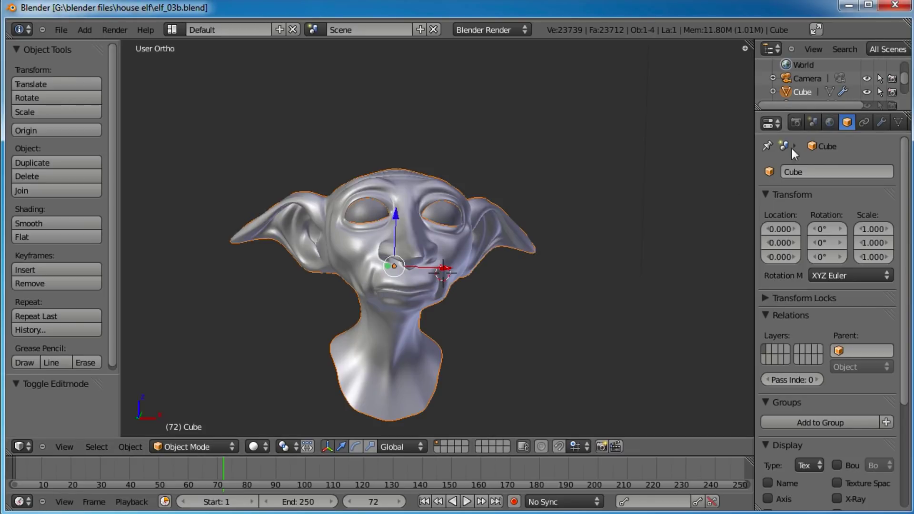
Step: Apply the Mirror modifier to the elf head and return to Edit Mode on the full mesh
middle_drag(876, 122, 826, 123)
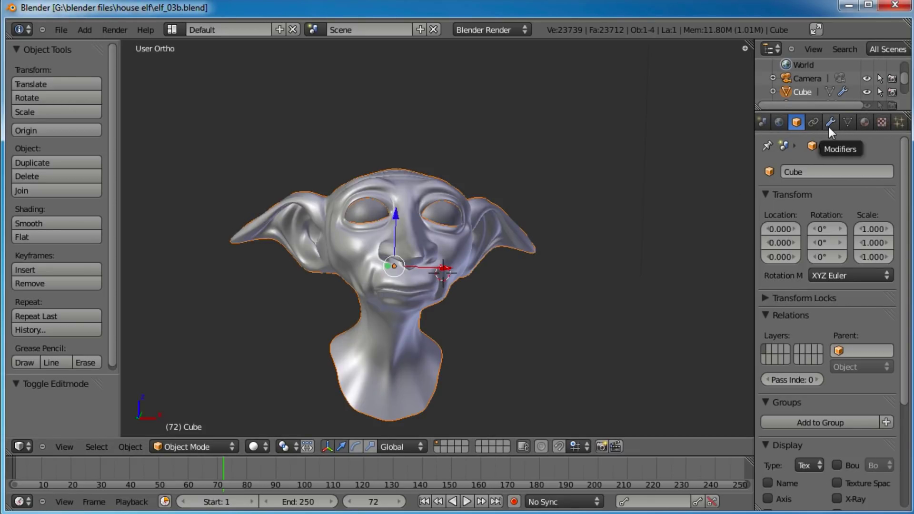
click(830, 123)
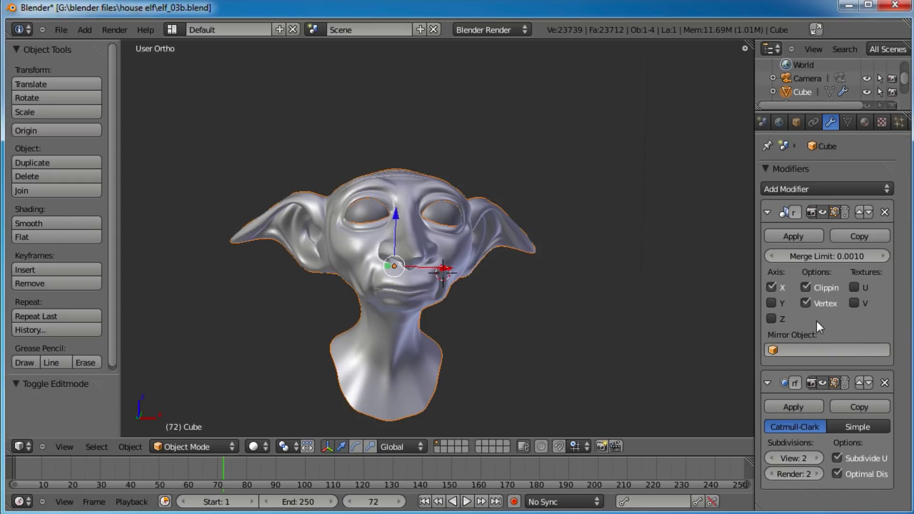
click(805, 237)
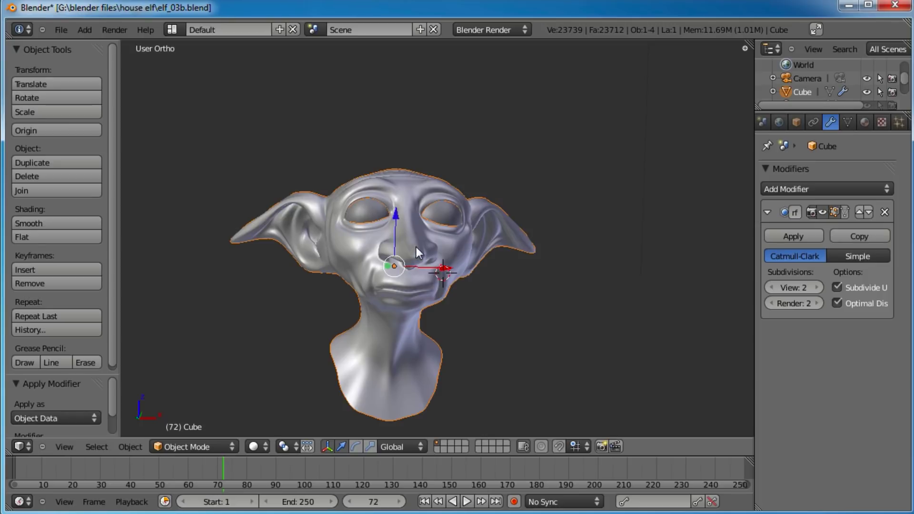
middle_drag(499, 321, 477, 203)
key(Tab)
scroll(450, 274, up, 4)
scroll(466, 357, down, 3)
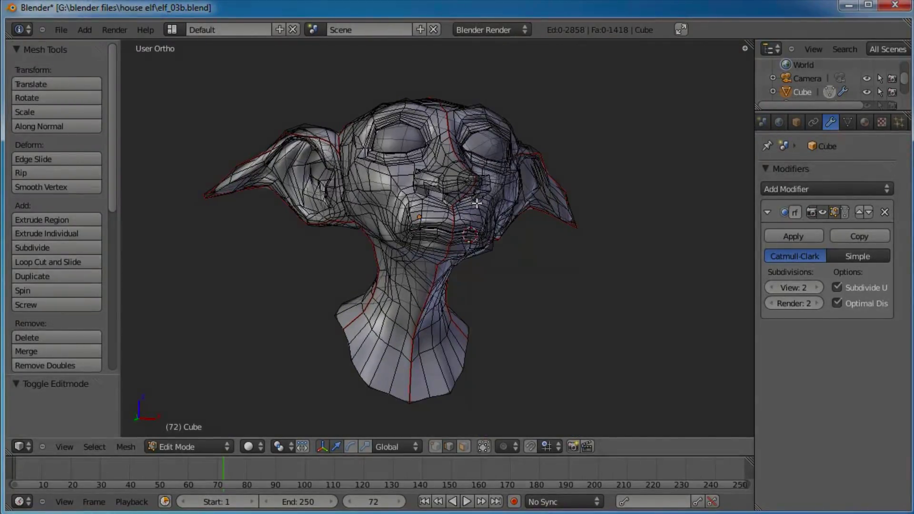